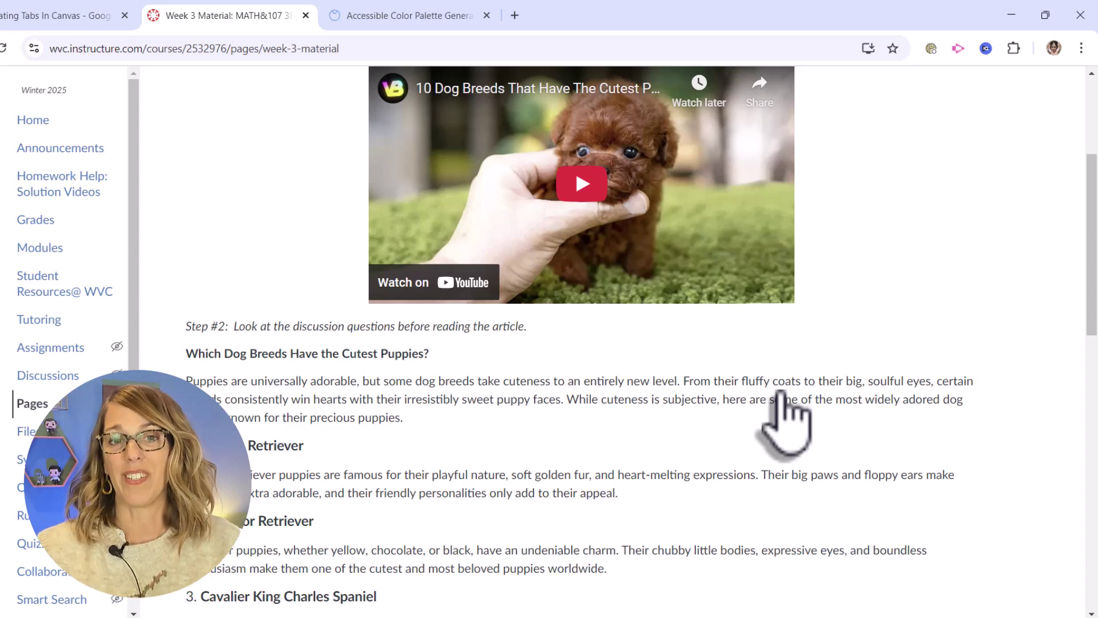
Review the long Week 3 Material page and the Video Content, Article and Discussion Questions sections of the finished tabbed version
scroll(784, 409, "down", 3)
scroll(781, 400, "down", 3)
scroll(779, 395, "down", 9)
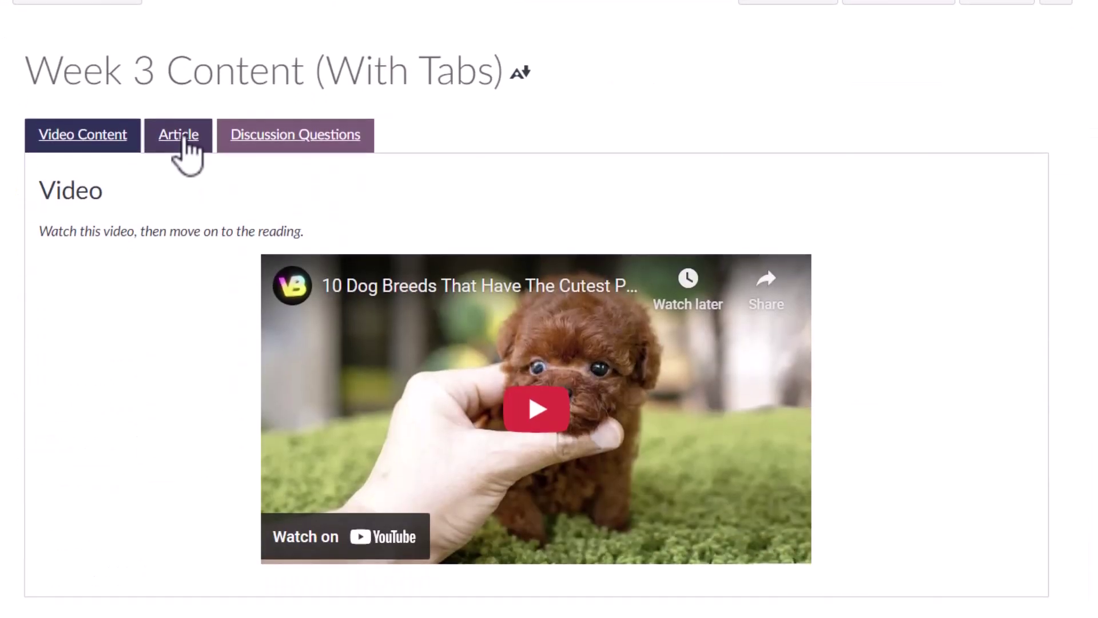
left_click(179, 137)
left_click(297, 140)
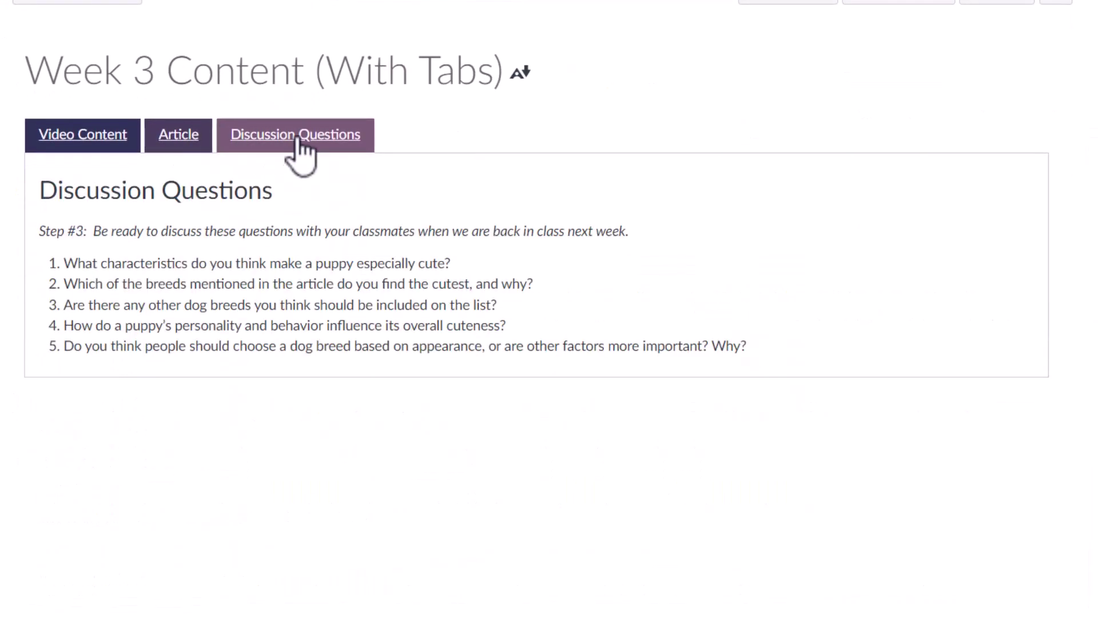
left_click(91, 140)
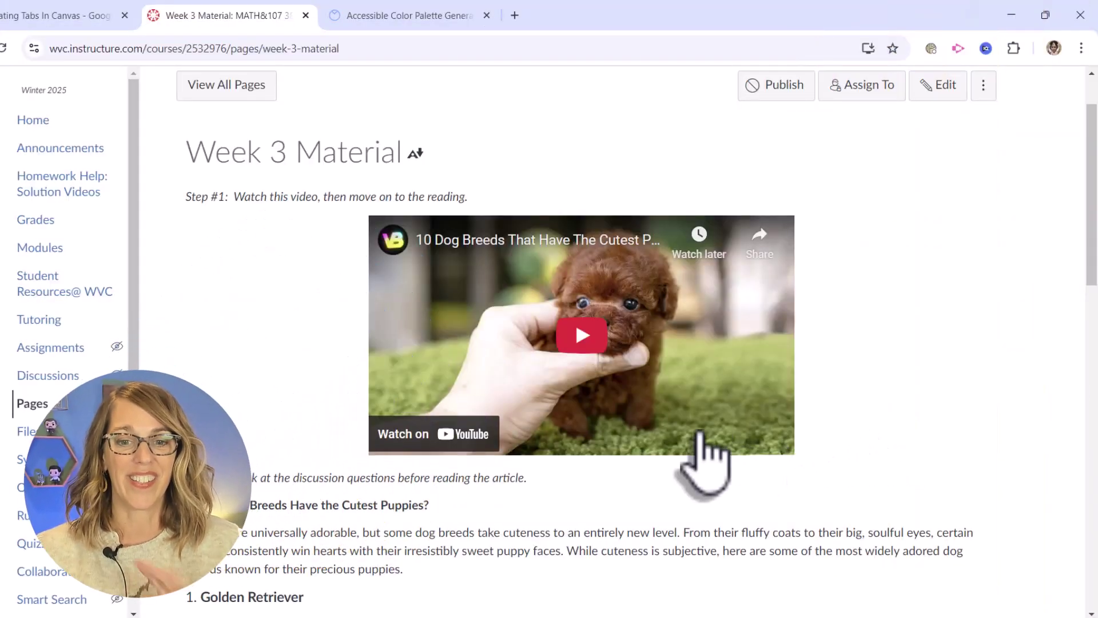
scroll(631, 435, "up", 2)
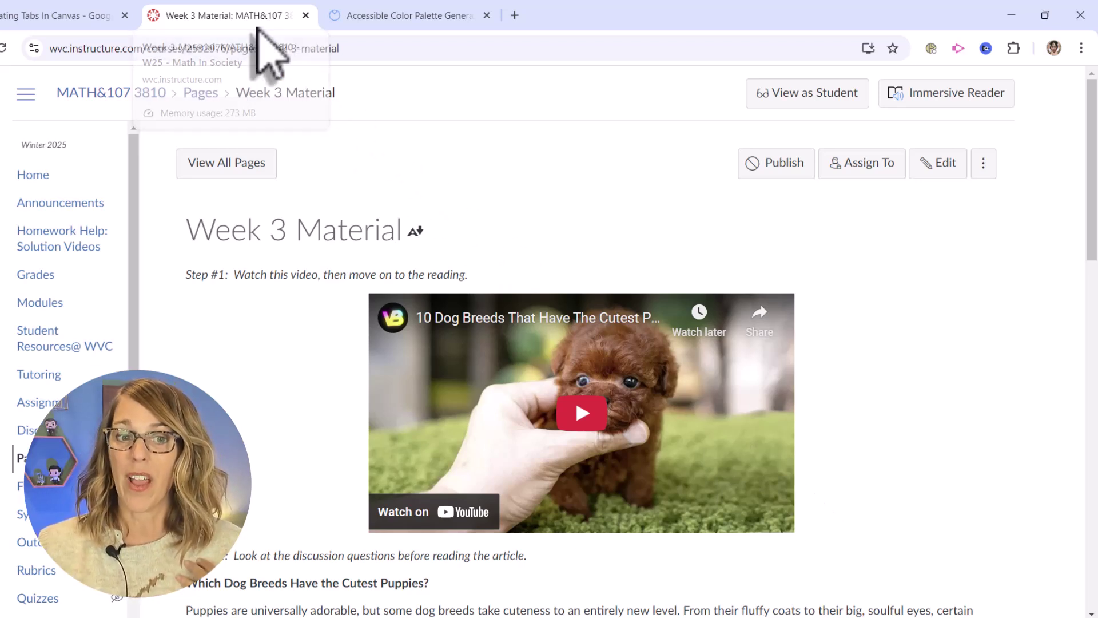
Duplicate the Week 3 Material browser tab and open the Week 3 Content (With Tabs) page in the copy from the course's page list
right_click(258, 28)
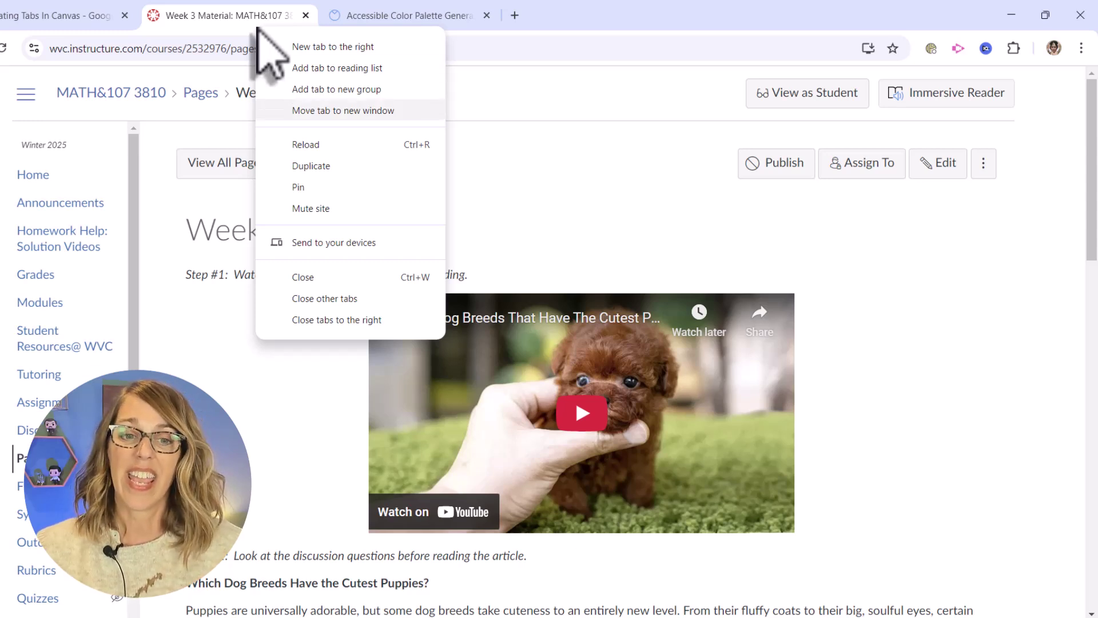
left_click(320, 166)
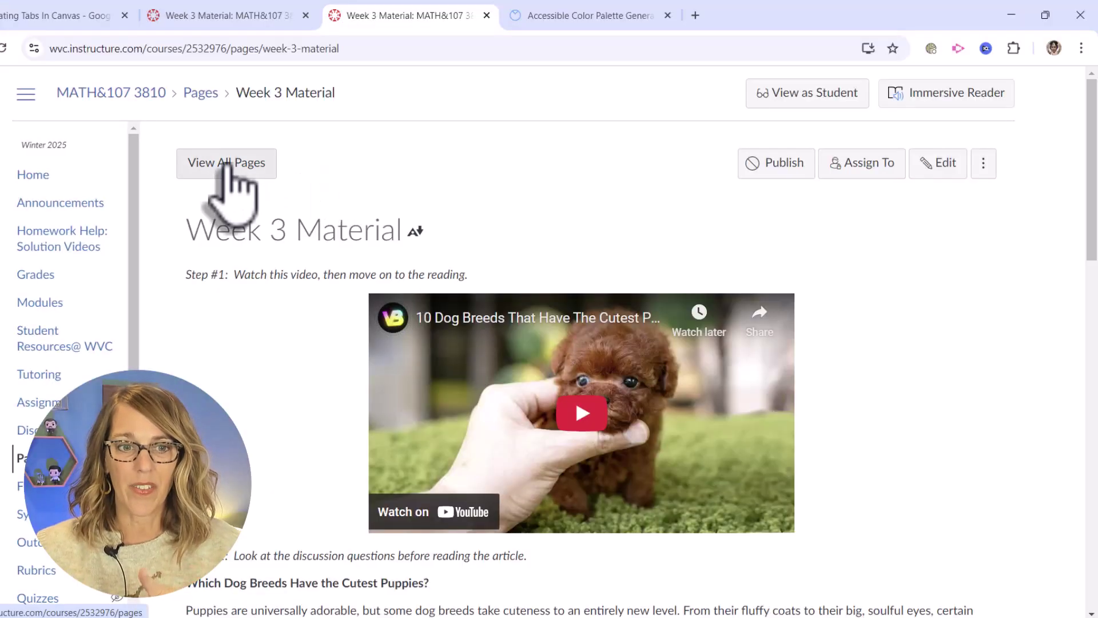
left_click(227, 165)
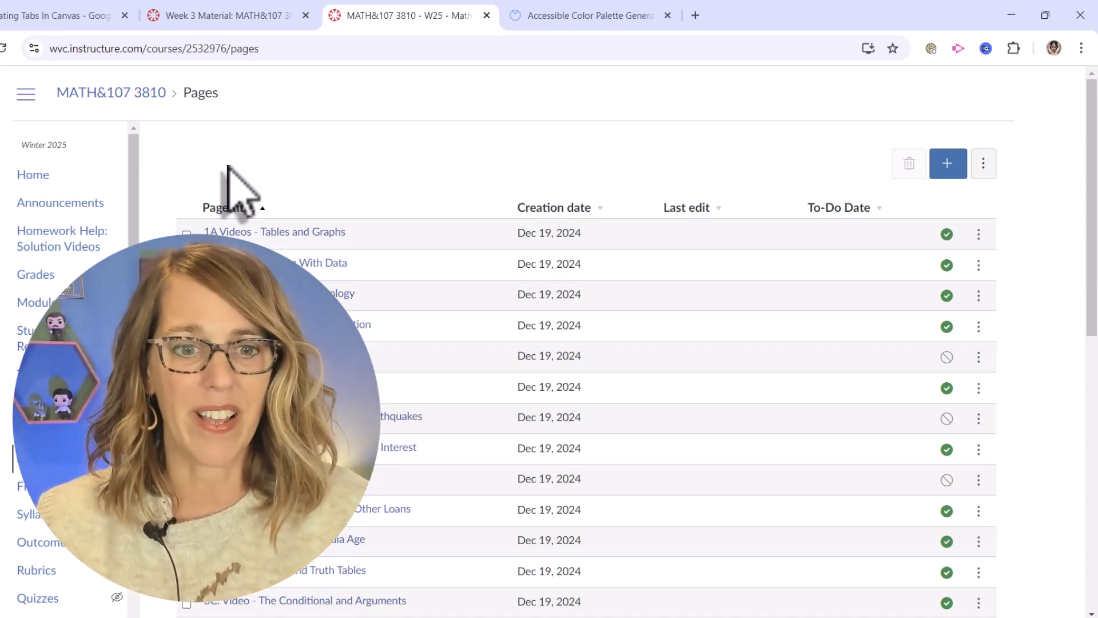
scroll(320, 416, "down", 15)
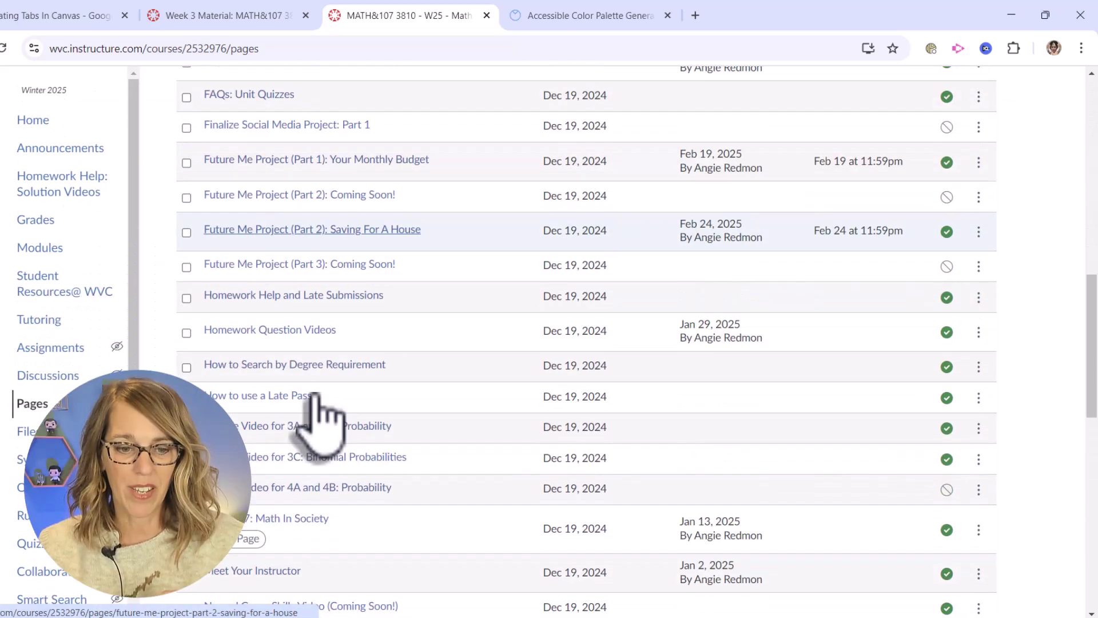
scroll(289, 474, "down", 10)
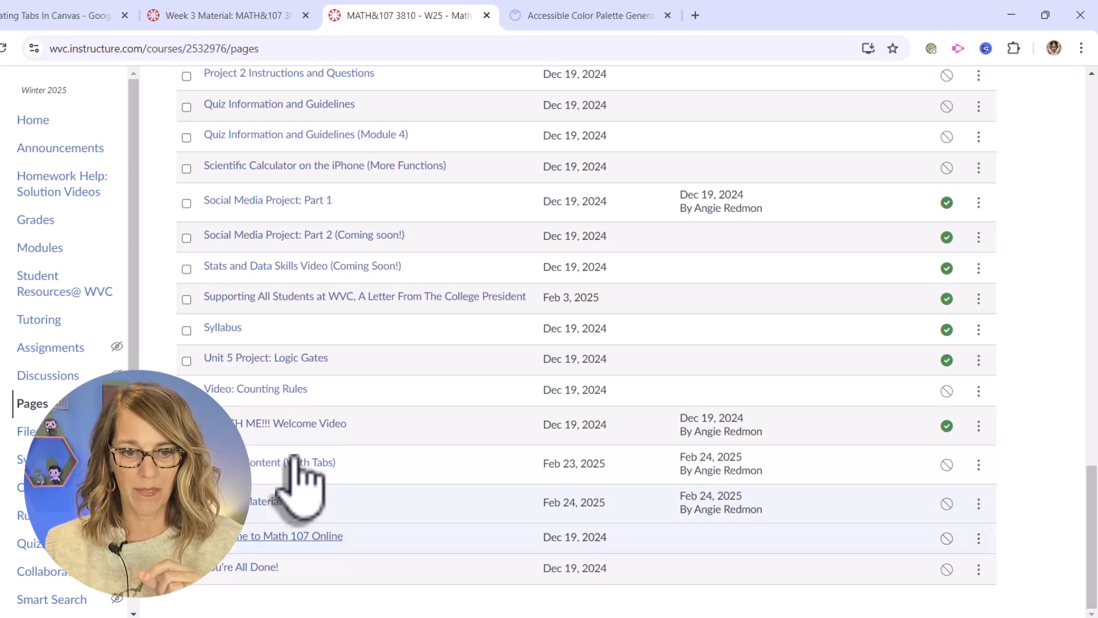
left_click(314, 464)
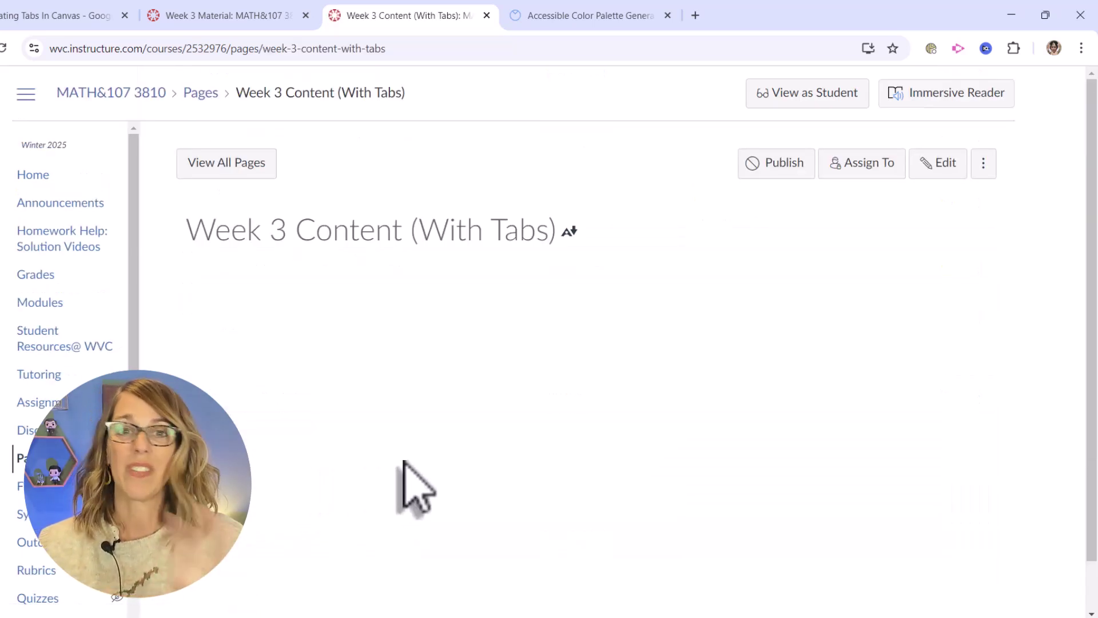
left_click(271, 16)
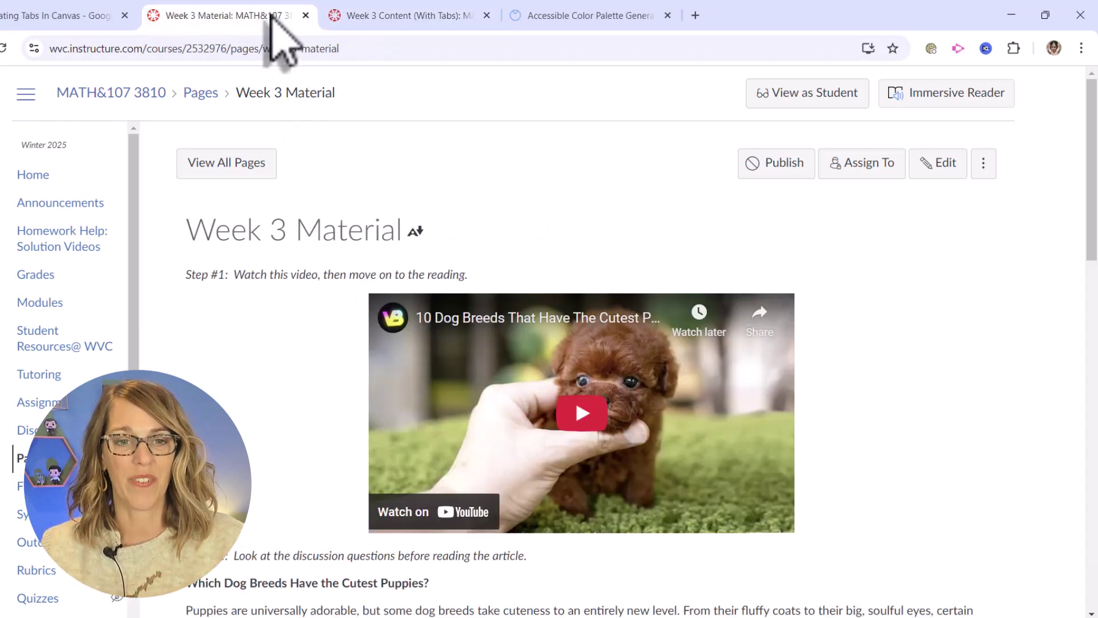
left_click(426, 17)
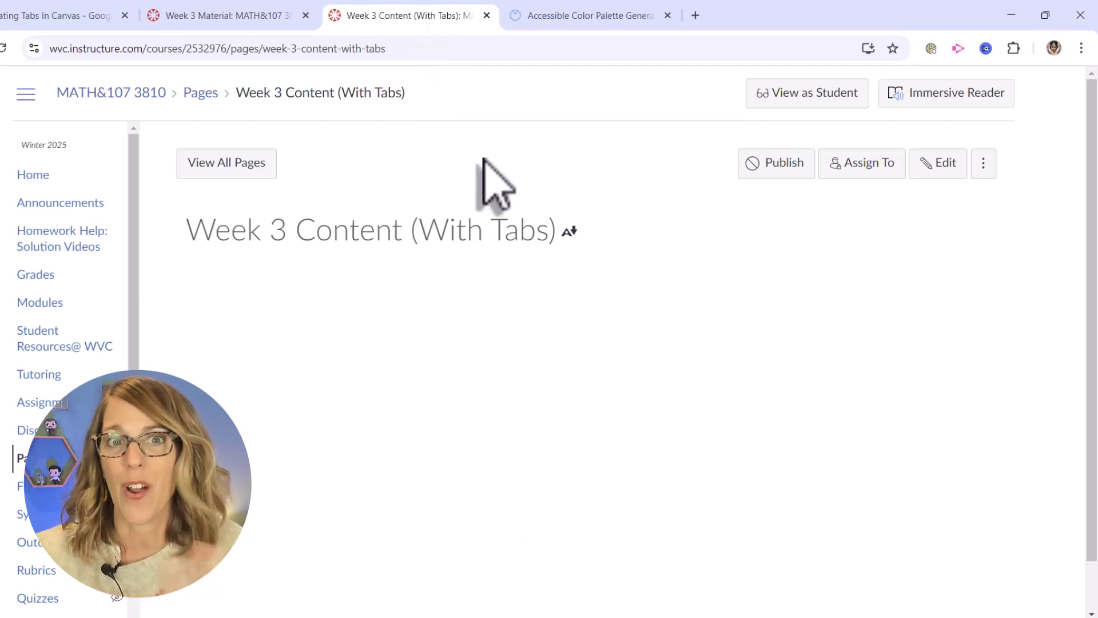
Switch to the Creating Tabs in Canvas Google Doc and copy the complete three-tab HTML code block
left_click(35, 17)
scroll(557, 337, "down", 2)
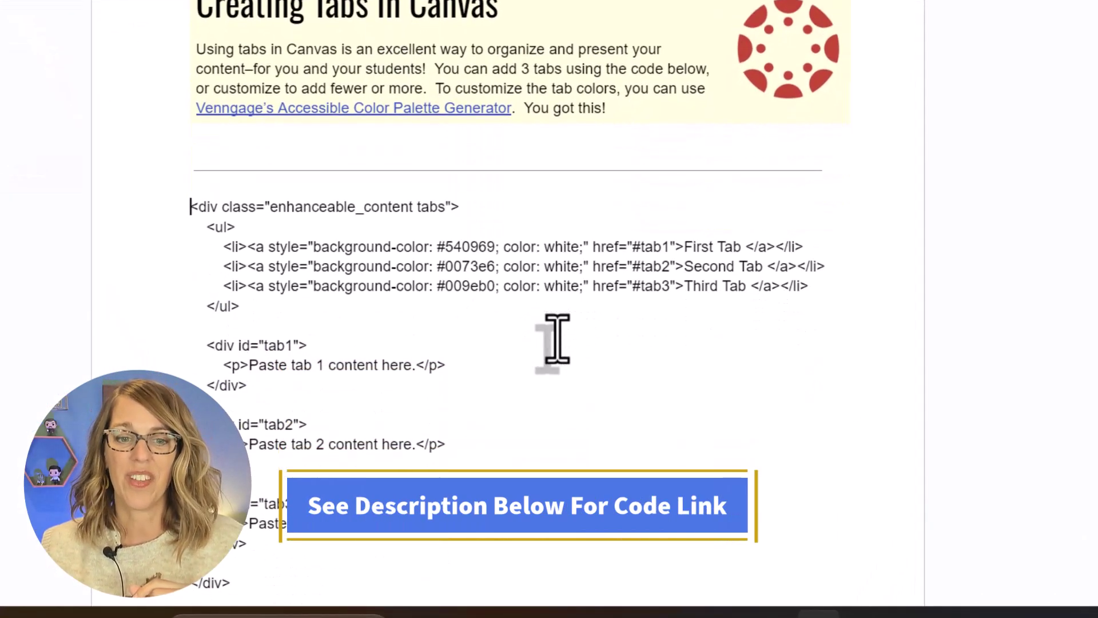
scroll(557, 338, "down", 2)
left_click_drag(188, 106, 466, 462)
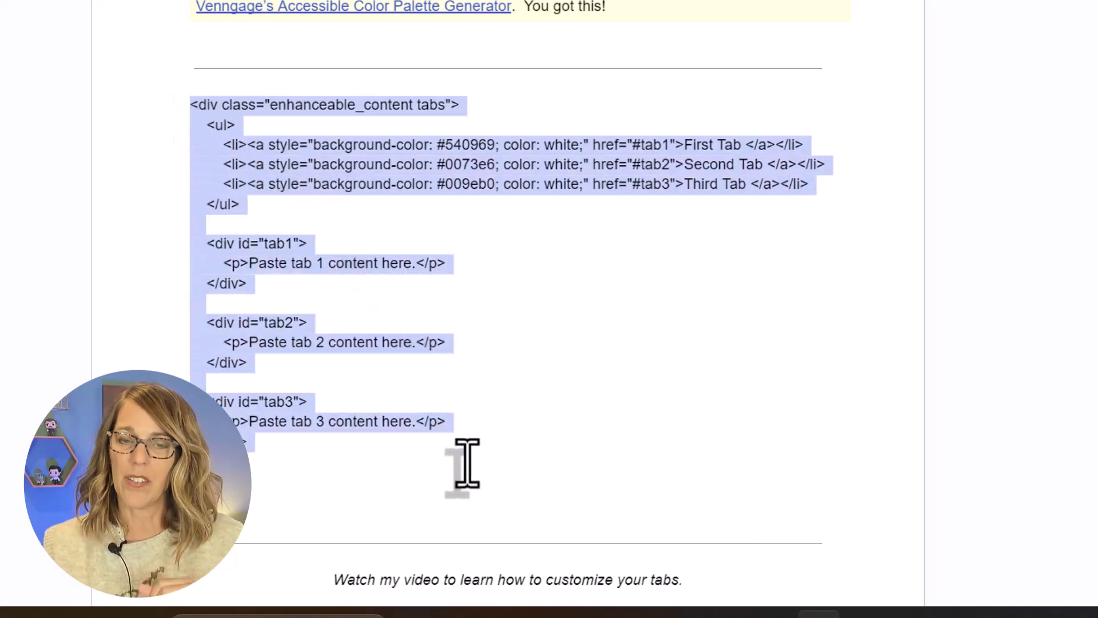
key("ctrl+c")
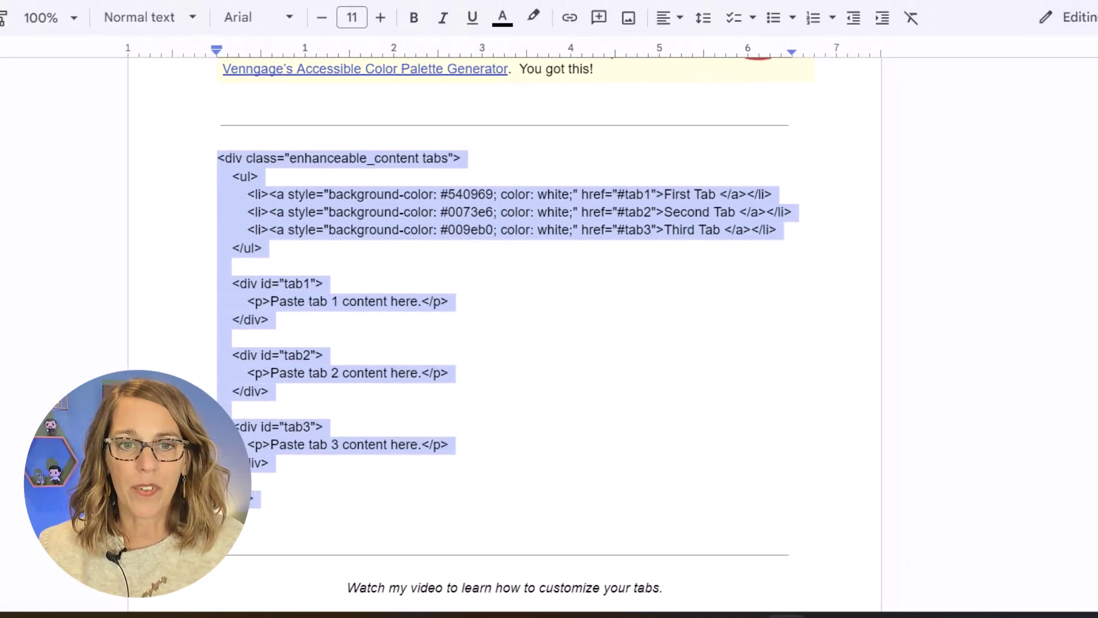
Open the Week 3 Content (With Tabs) page in Canvas for editing and paste the copied tab code into its pretty HTML editor
left_click(406, 26)
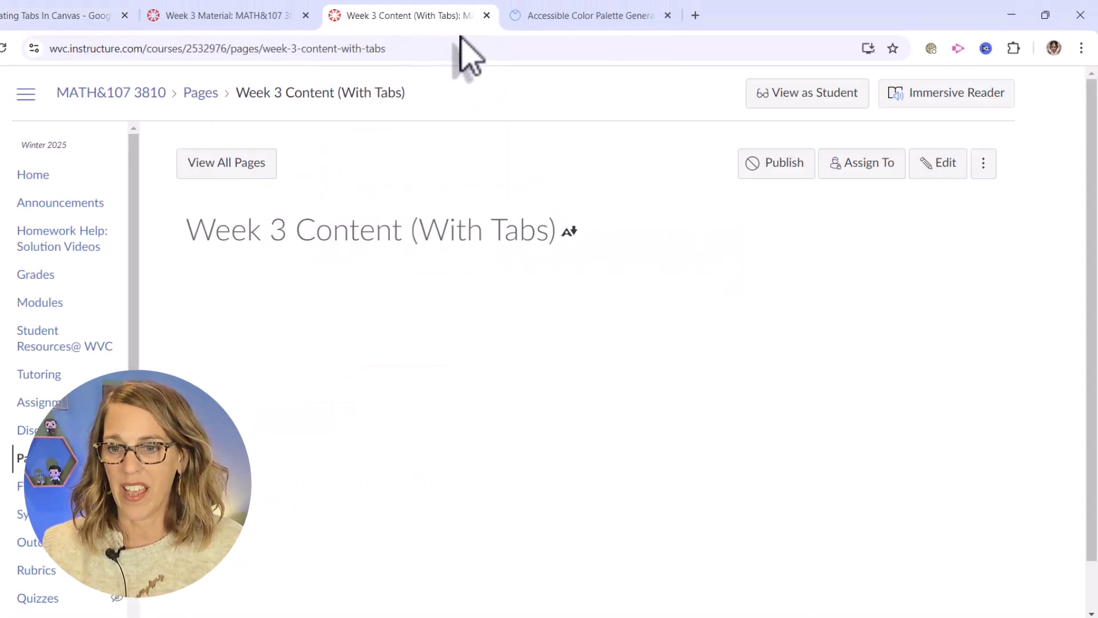
left_click(936, 164)
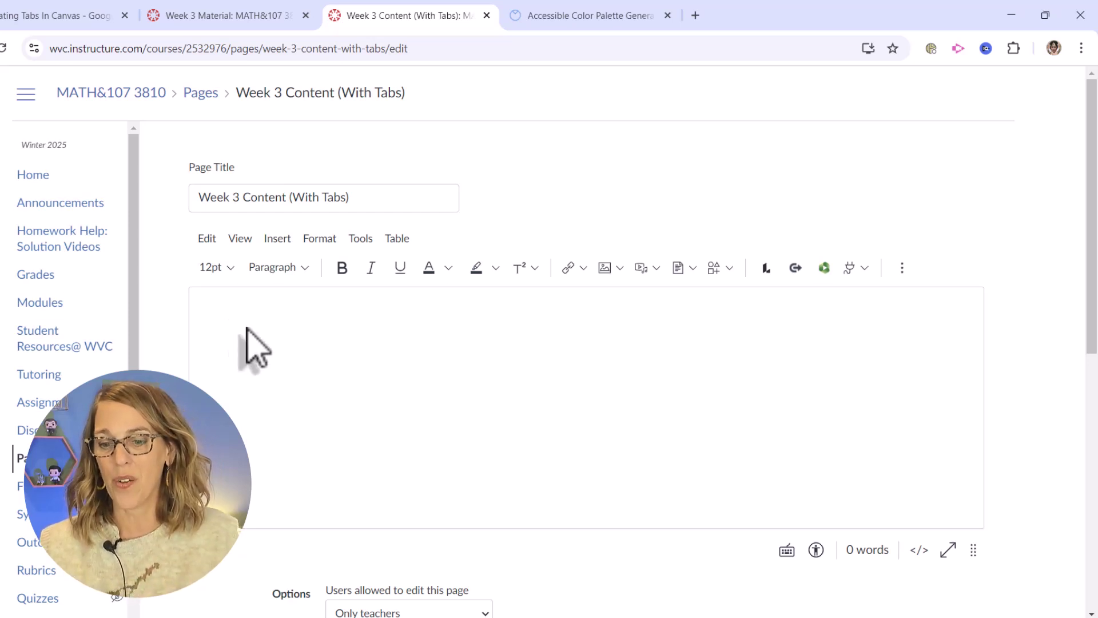
left_click(919, 550)
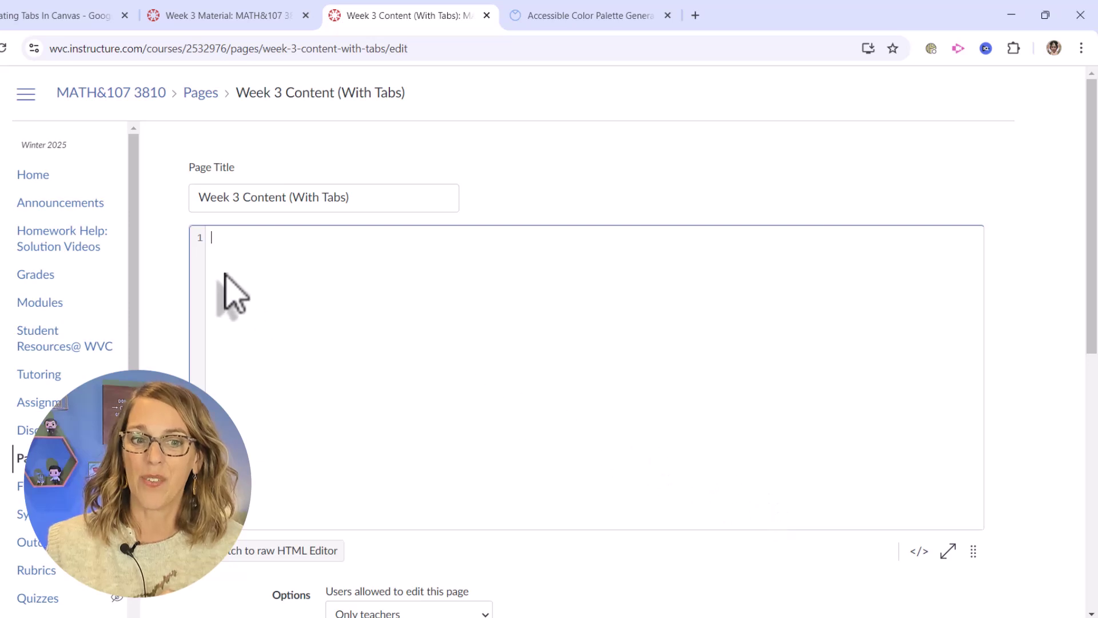
left_click(269, 556)
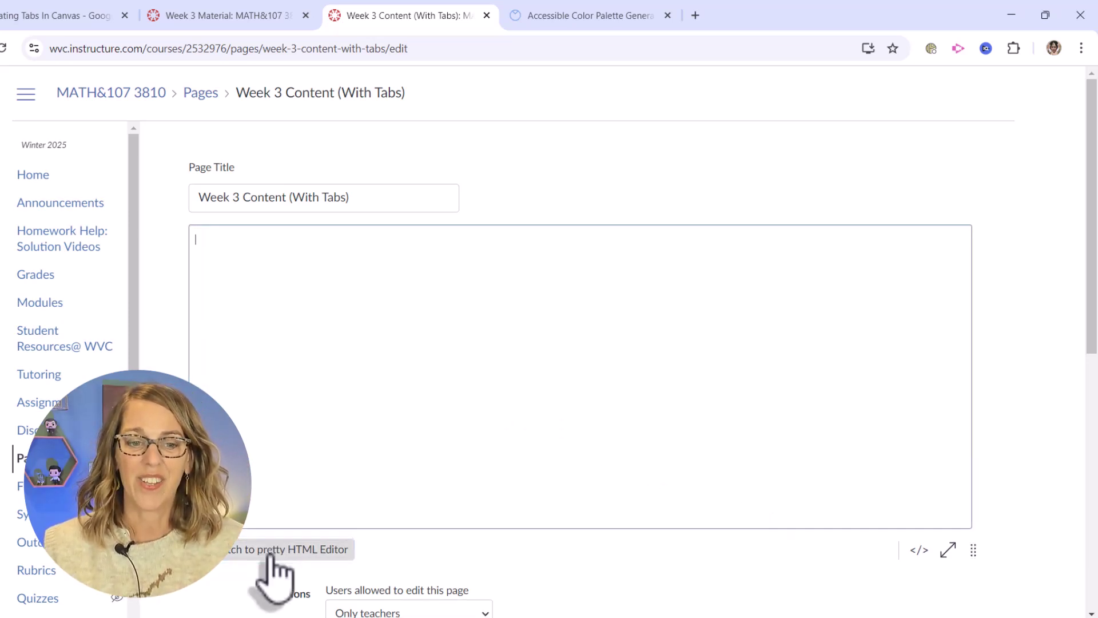
left_click(270, 553)
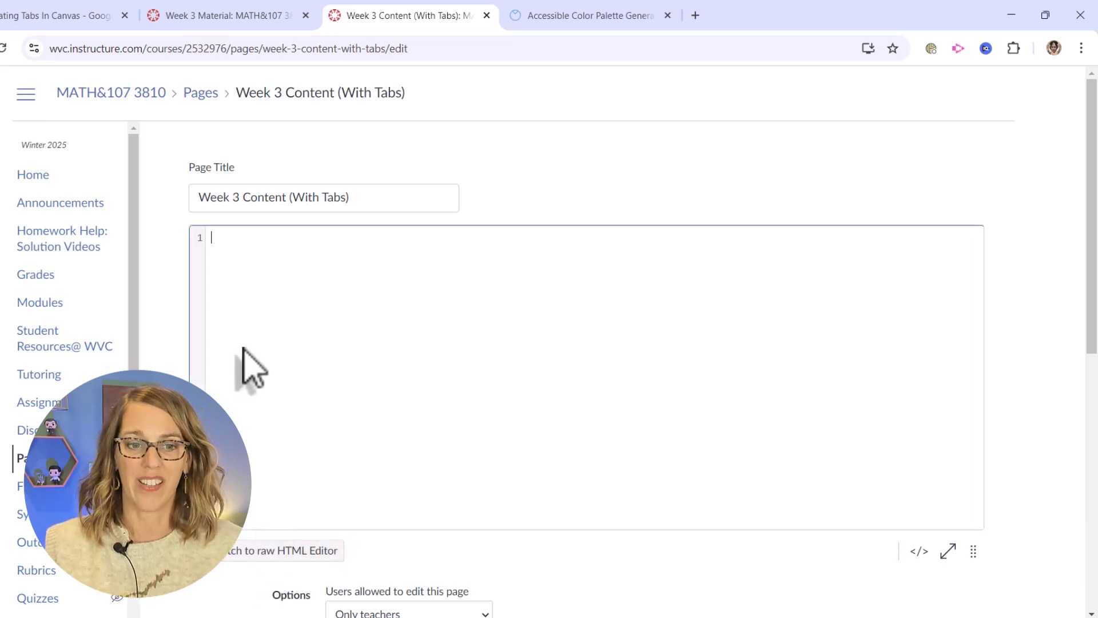
key("ctrl+v")
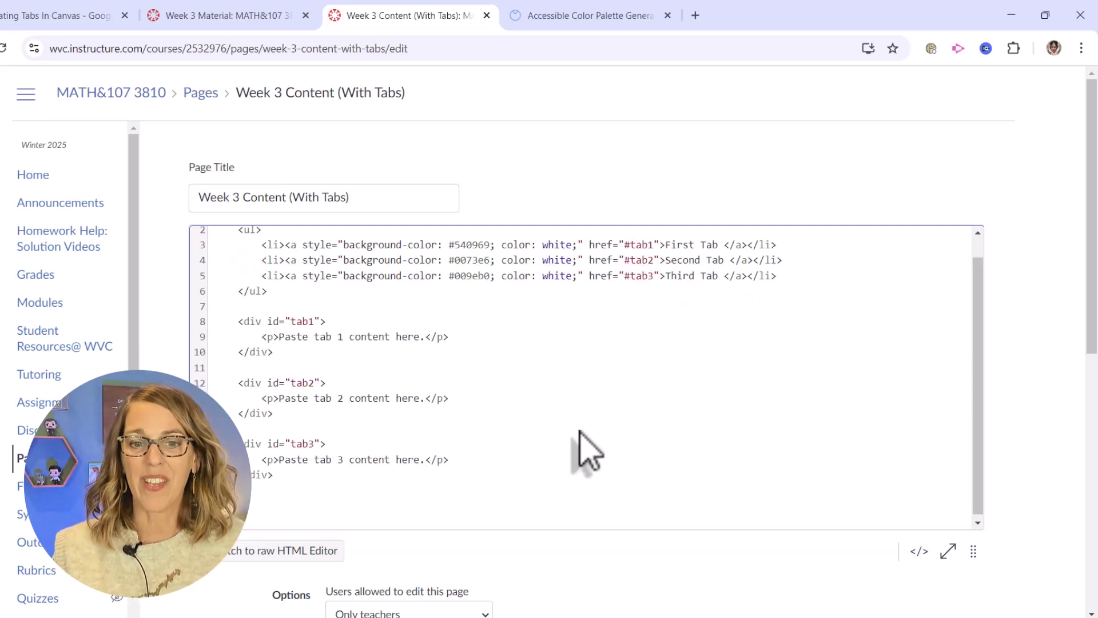
scroll(664, 497, "up", 1)
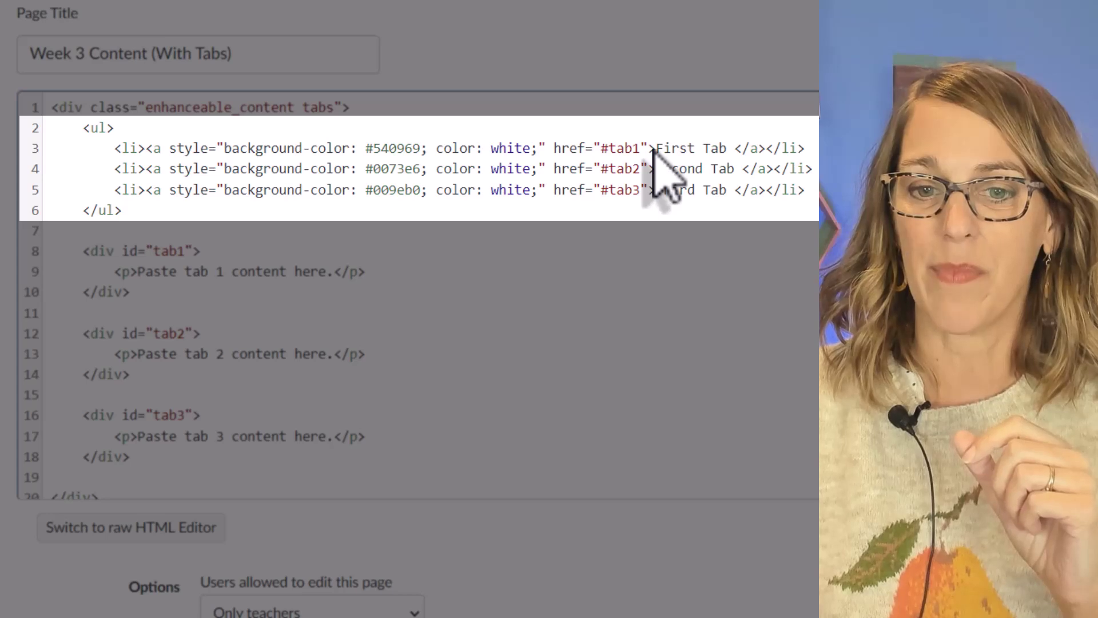
Examine the list lines of the code, highlighting the three tab titles and the first tab's background and text color styling
left_click_drag(654, 147, 733, 149)
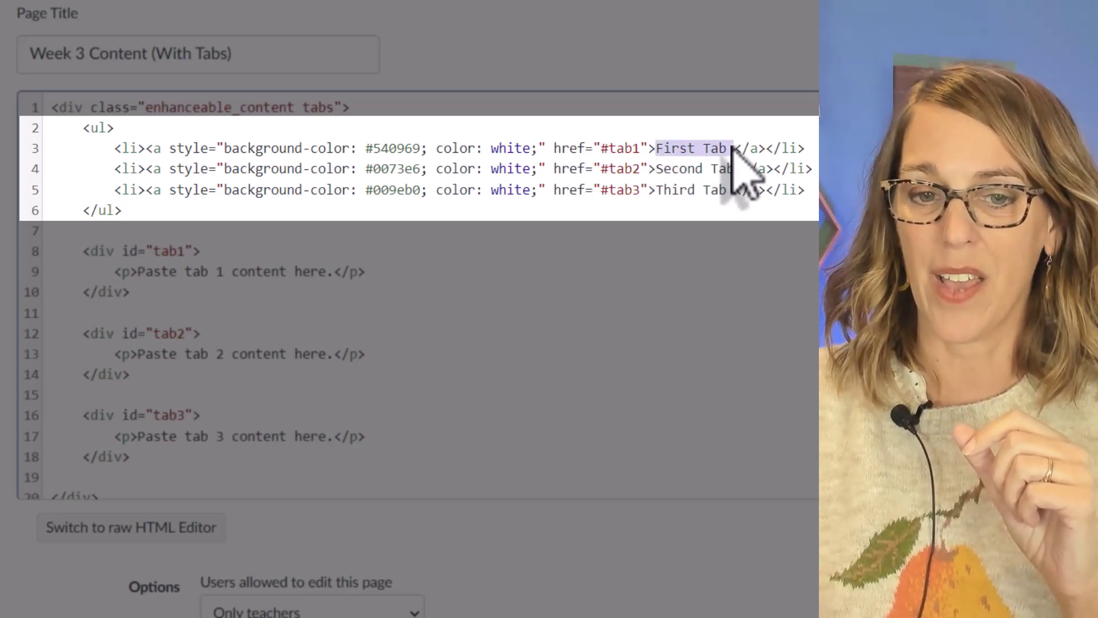
left_click_drag(224, 149, 531, 150)
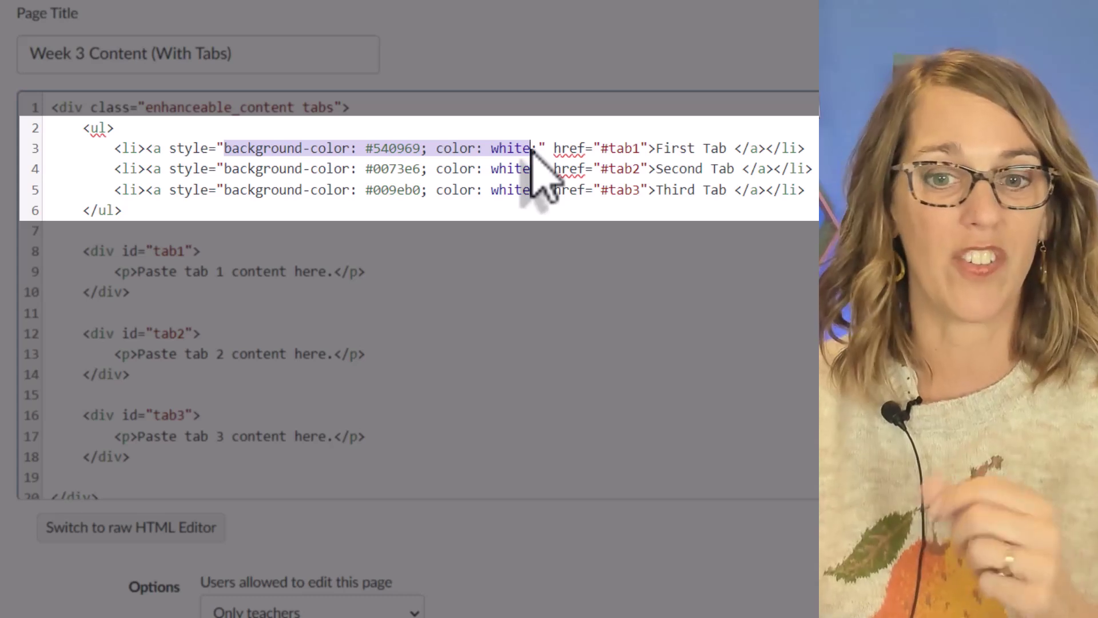
left_click(501, 171)
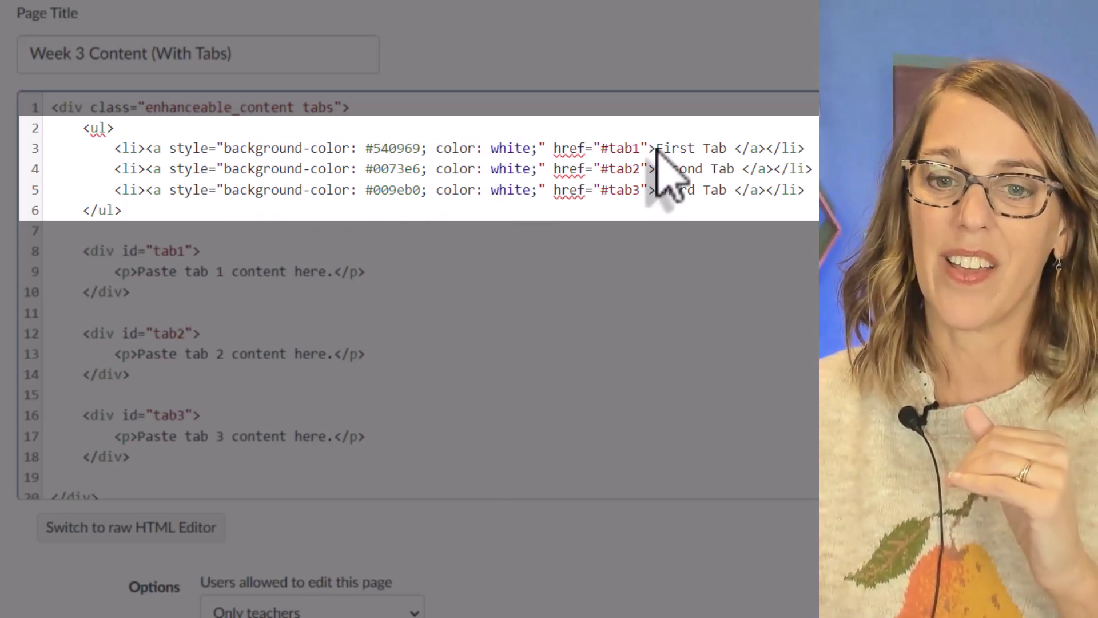
left_click_drag(655, 150, 727, 153)
left_click_drag(656, 170, 733, 170)
left_click_drag(656, 190, 728, 192)
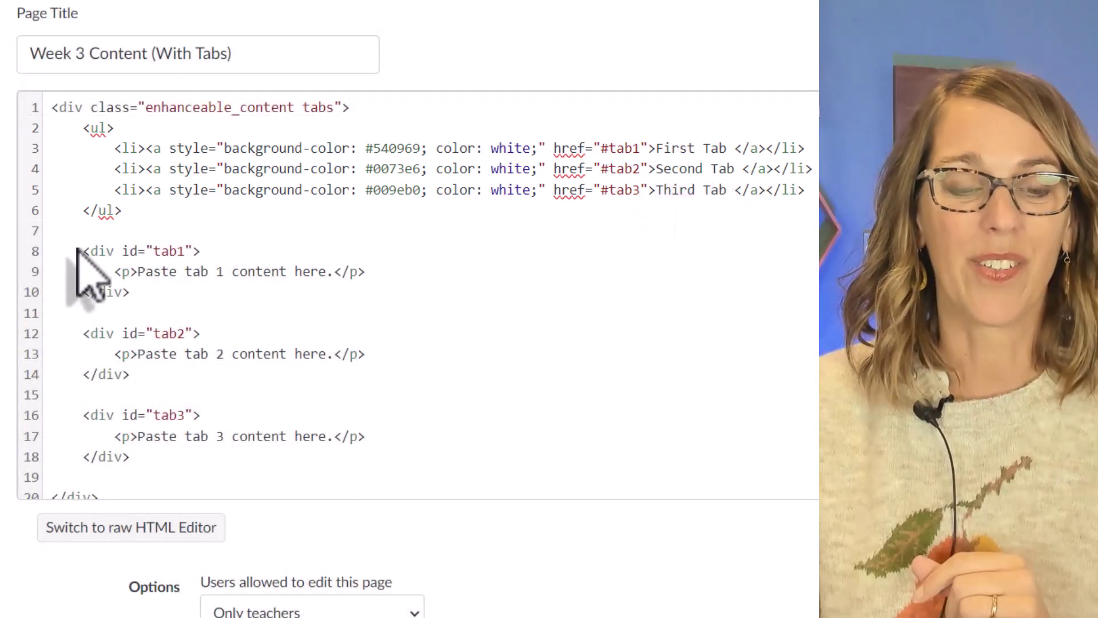
Examine the tab1, tab2 and tab3 div blocks, highlighting the placeholder text where each tab's content goes
left_click_drag(74, 252, 130, 292)
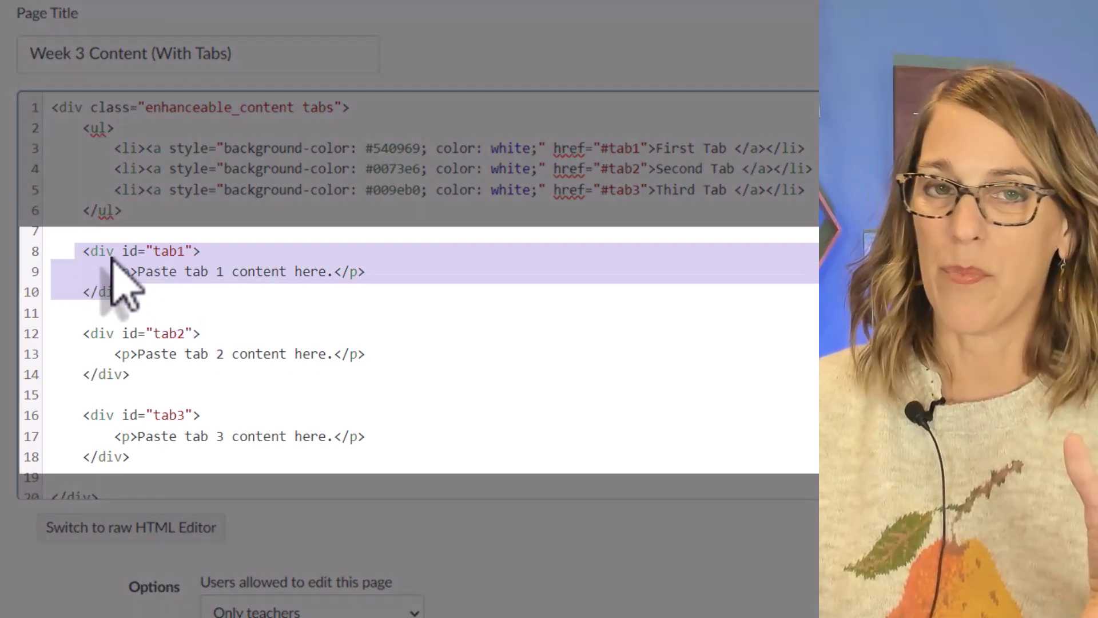
left_click(176, 271)
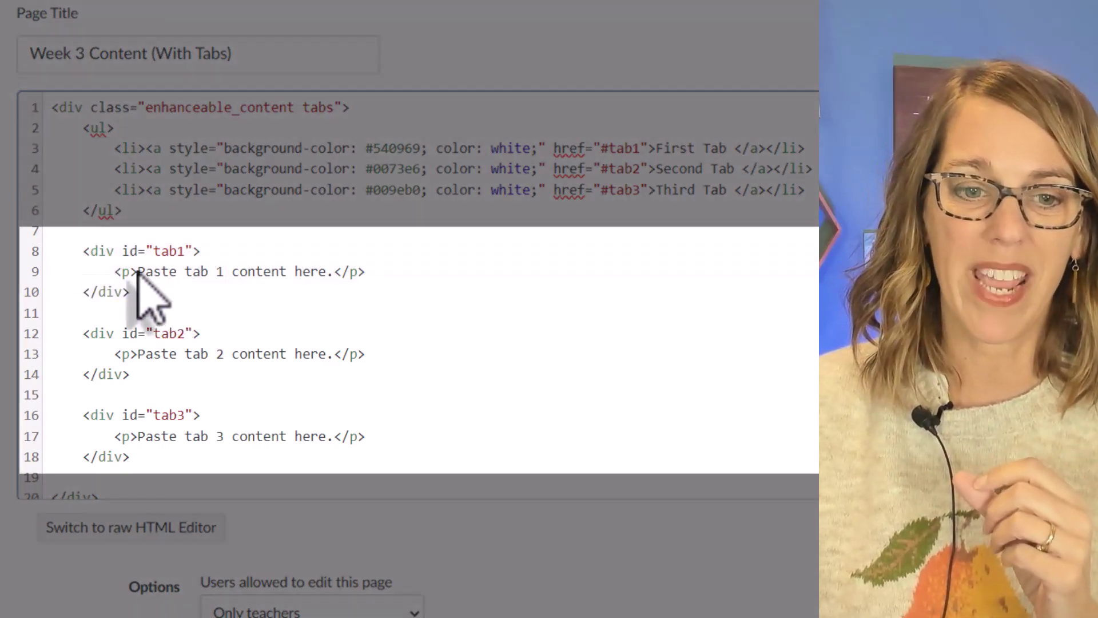
left_click_drag(137, 273, 333, 274)
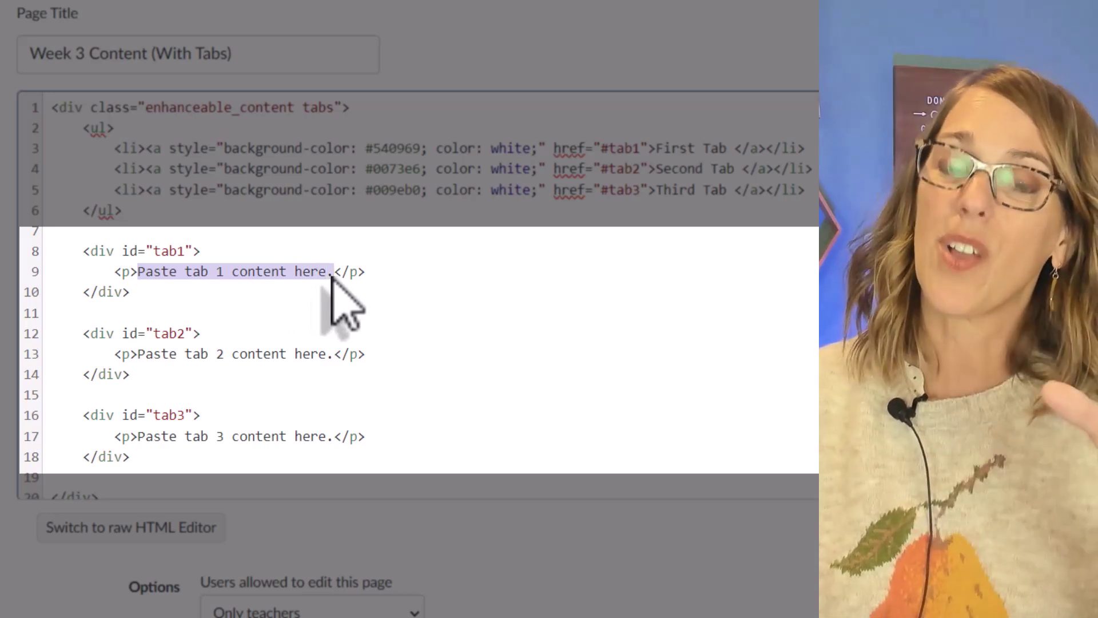
left_click(423, 309)
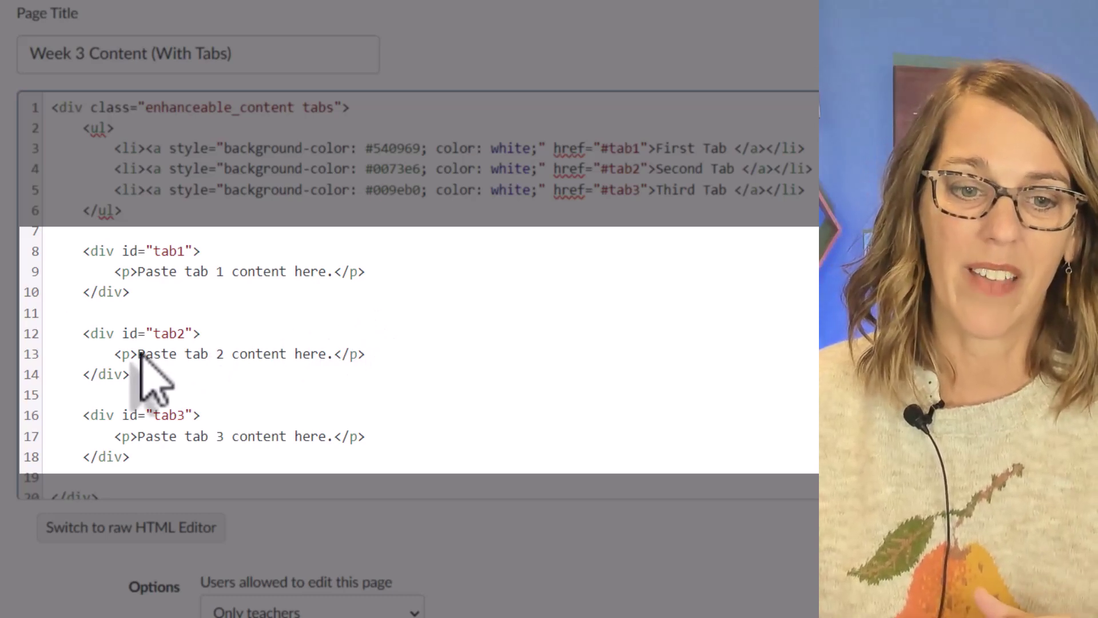
left_click_drag(139, 355, 334, 362)
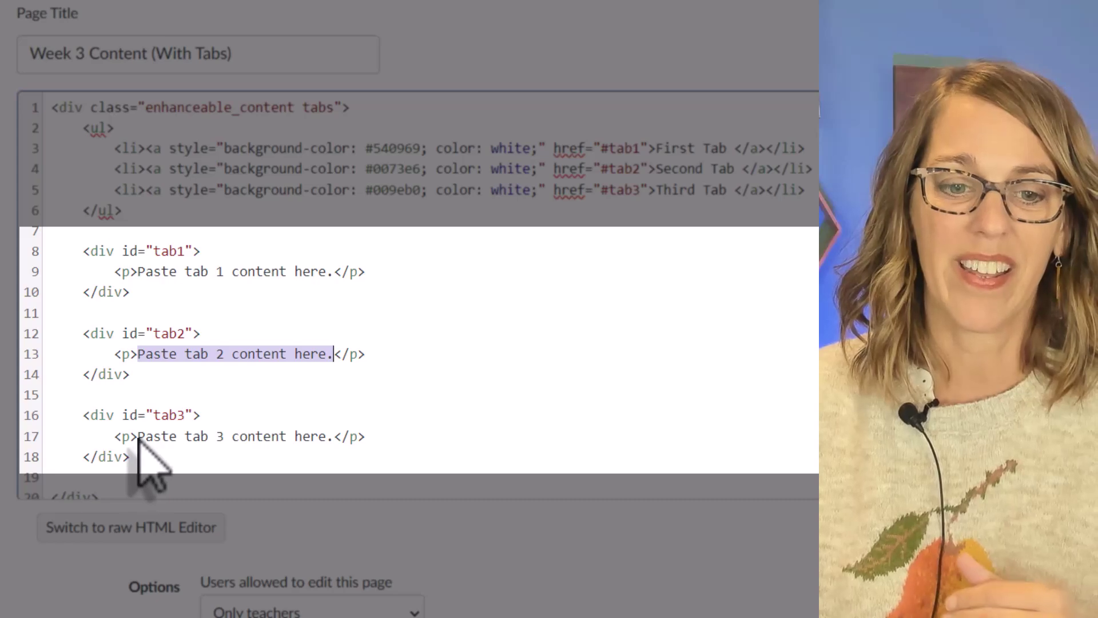
left_click_drag(138, 437, 335, 441)
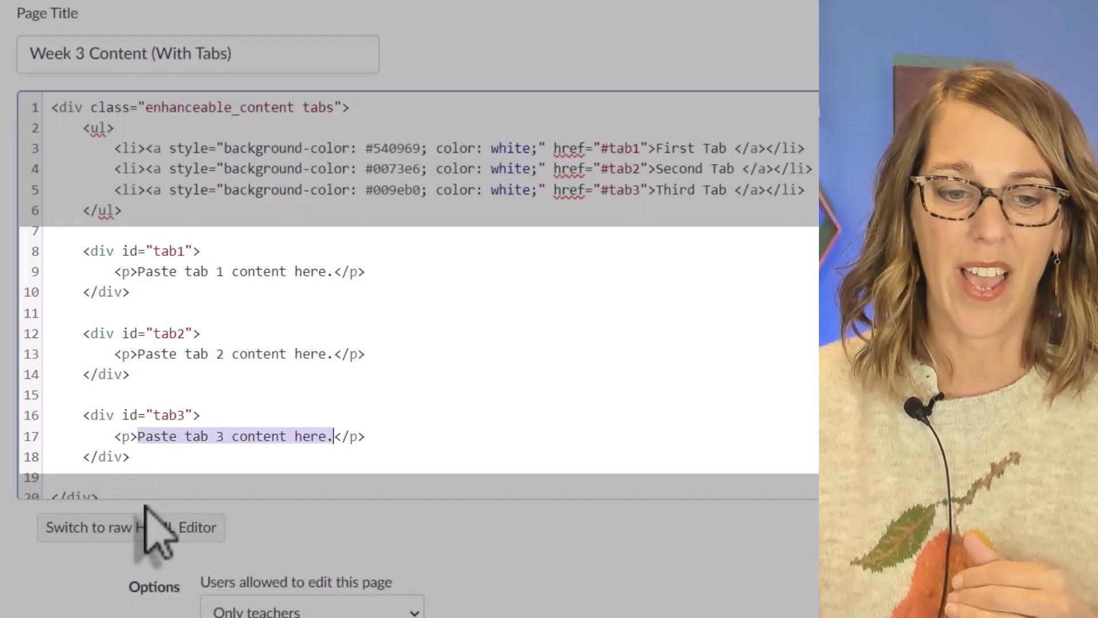
scroll(368, 461, "down", 1)
left_click(398, 429)
scroll(398, 428, "up", 1)
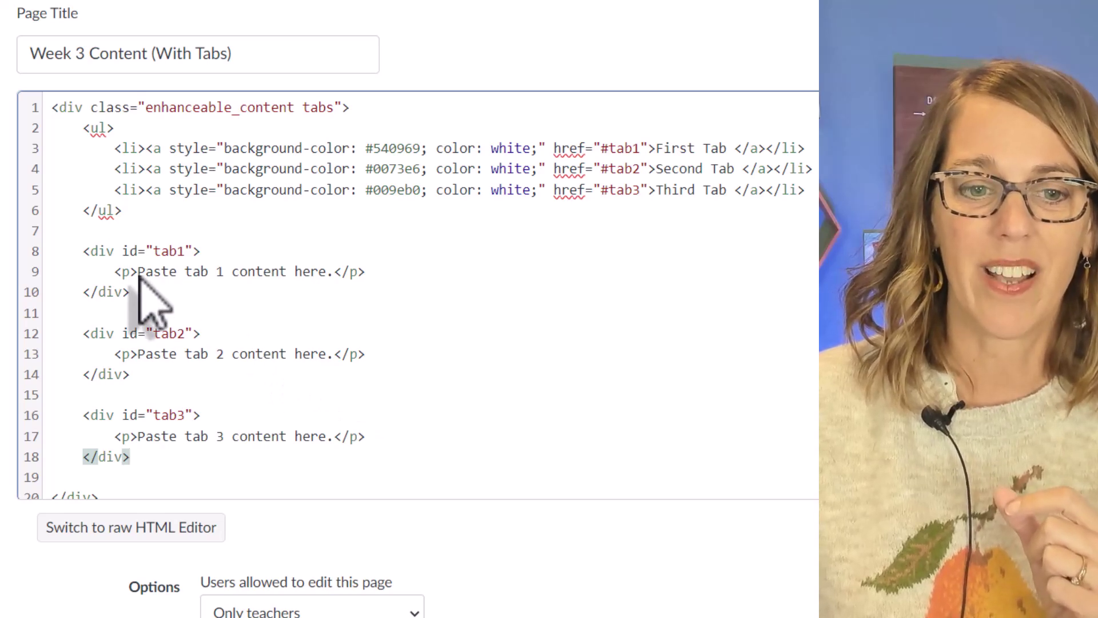
left_click_drag(139, 273, 328, 280)
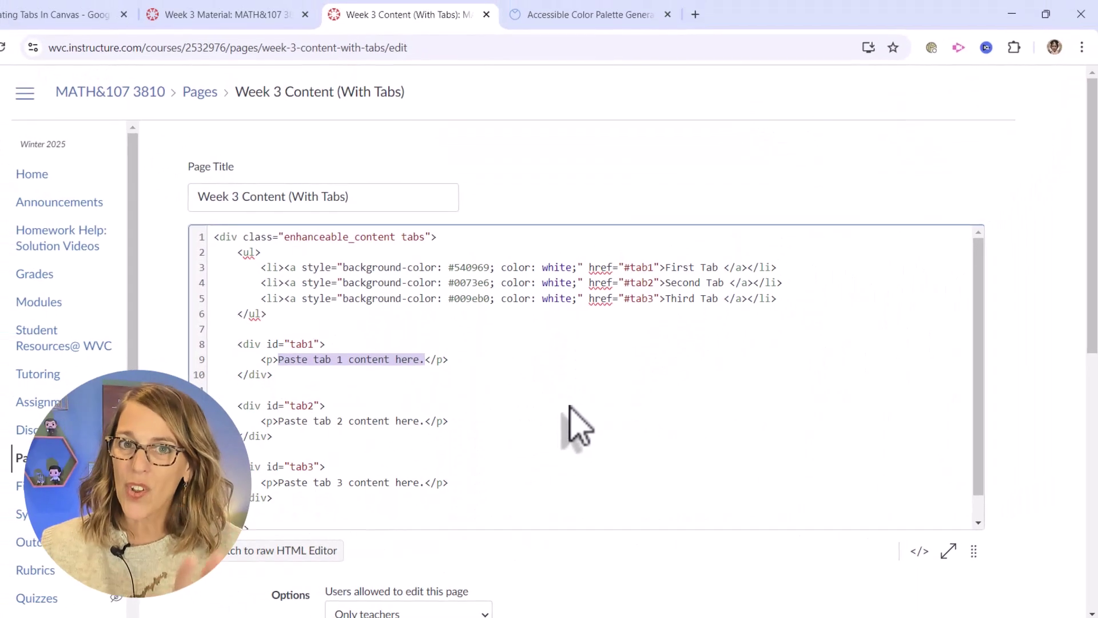
left_click(528, 334)
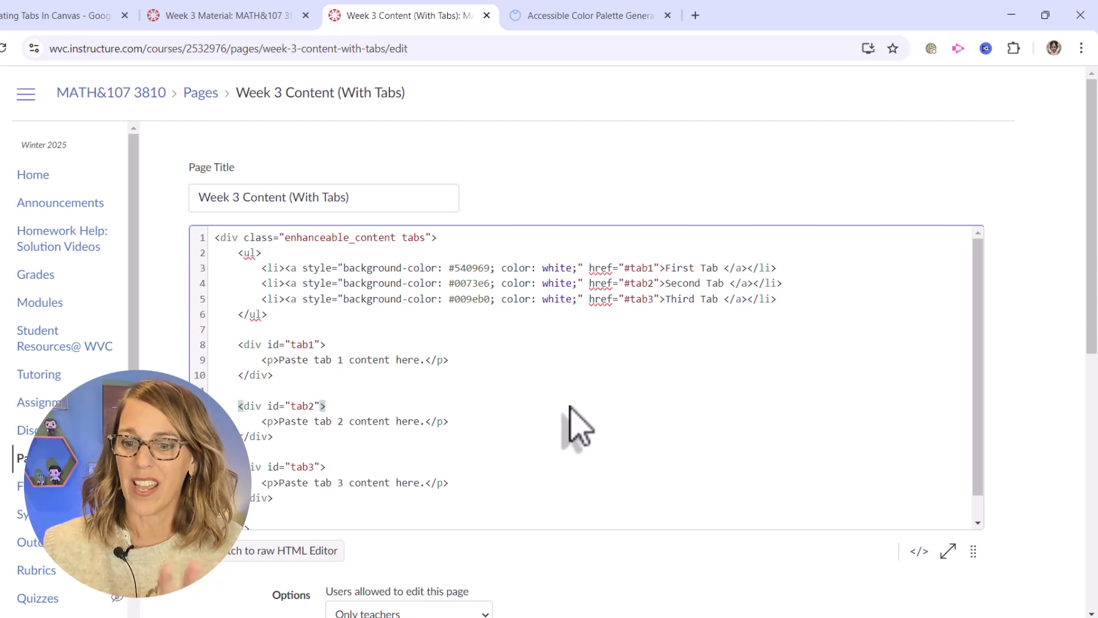
Return the Week 3 Content (With Tabs) page to the visual editor, save it, and check the content of its tabs
scroll(578, 430, "down", 1)
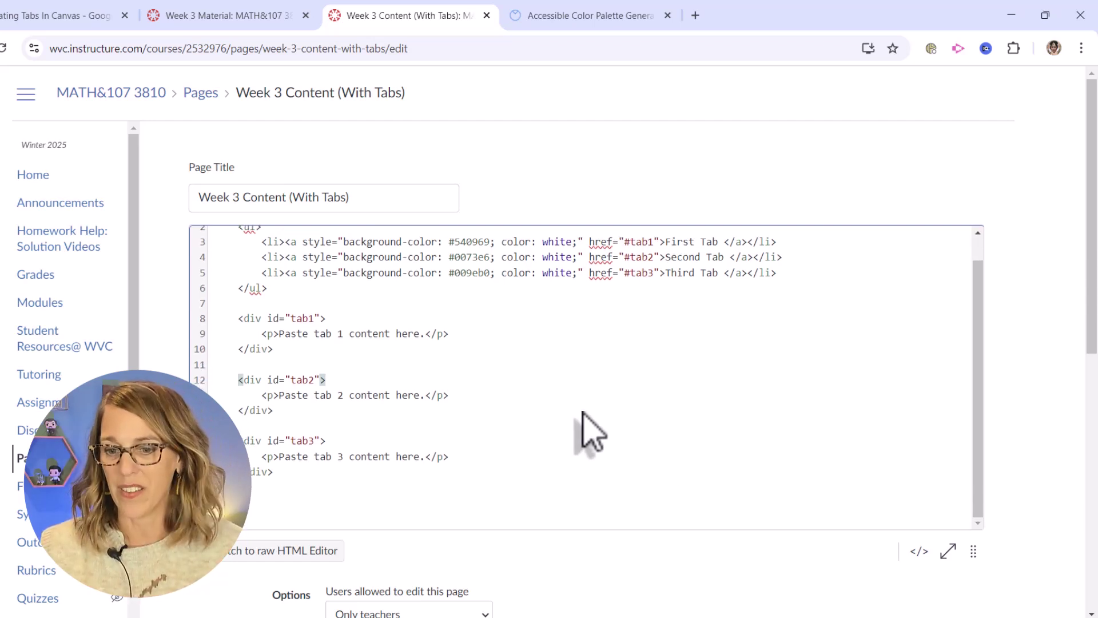
left_click(915, 552)
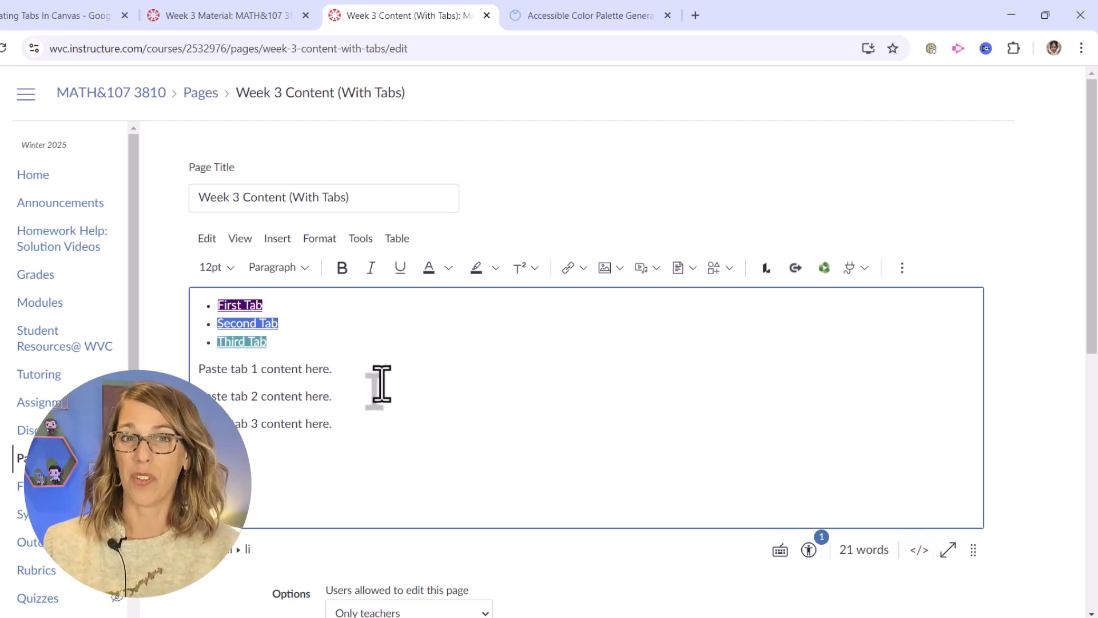
scroll(381, 384, "down", 8)
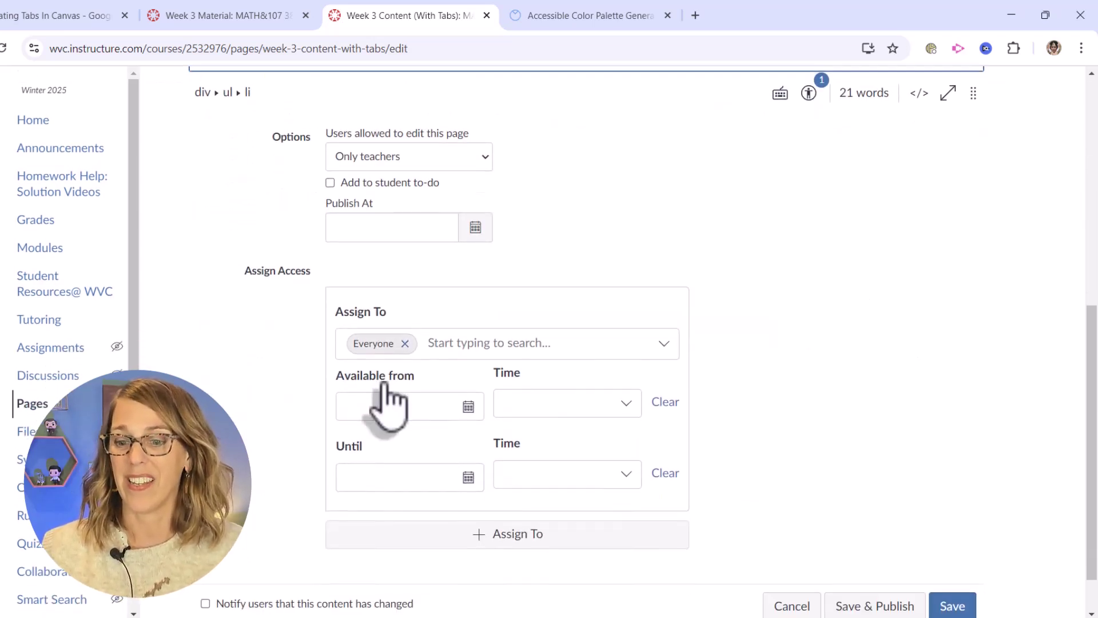
scroll(389, 406, "down", 1)
key("ctrl+s")
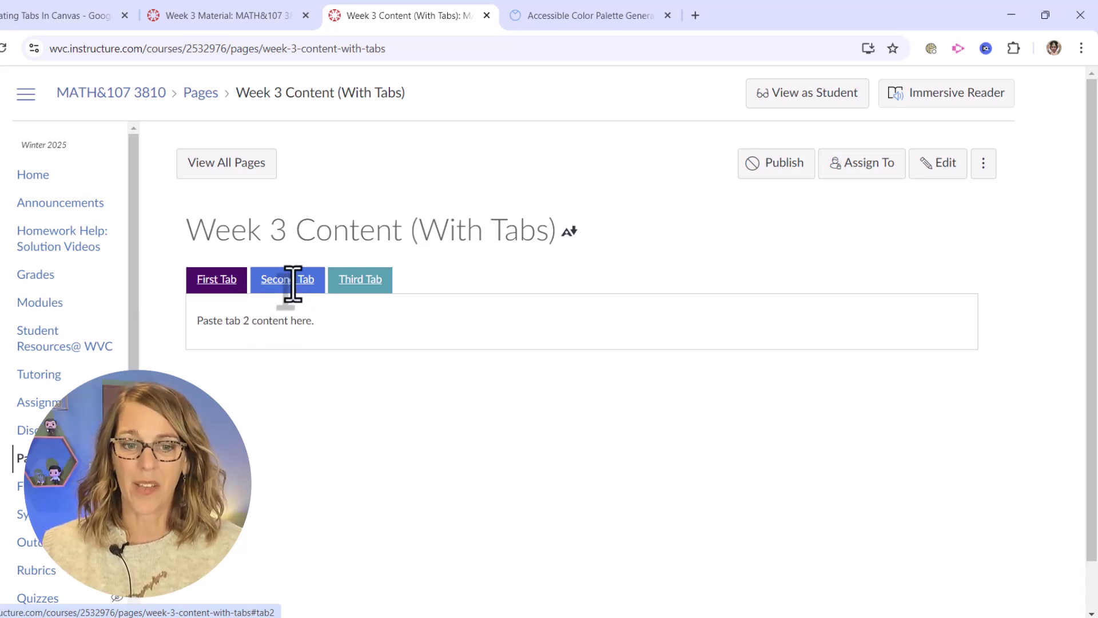
left_click(359, 289)
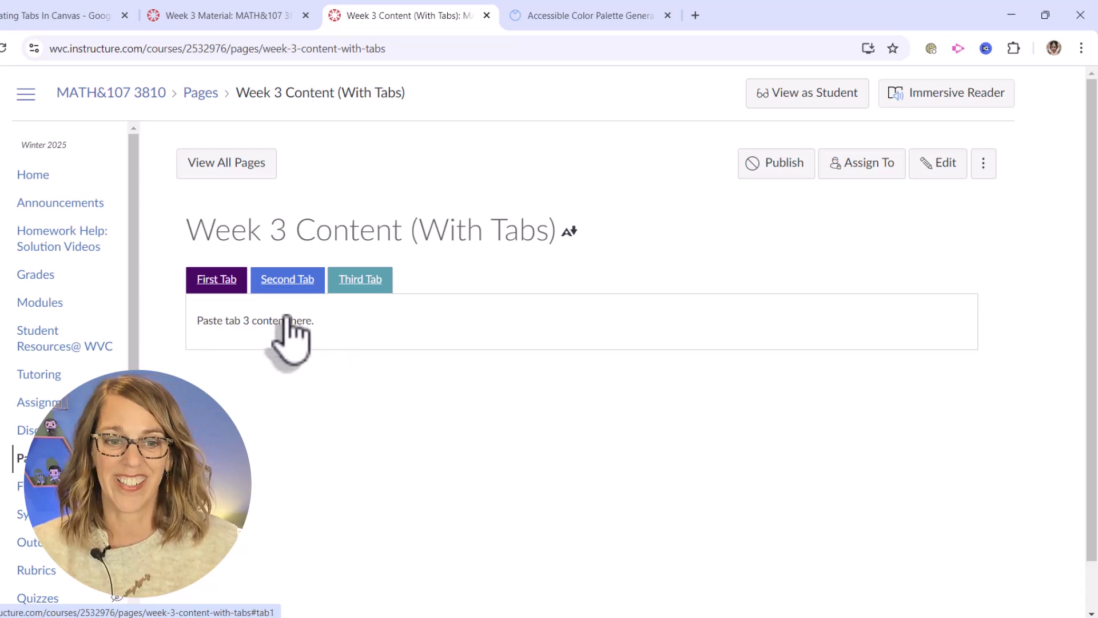
left_click(227, 281)
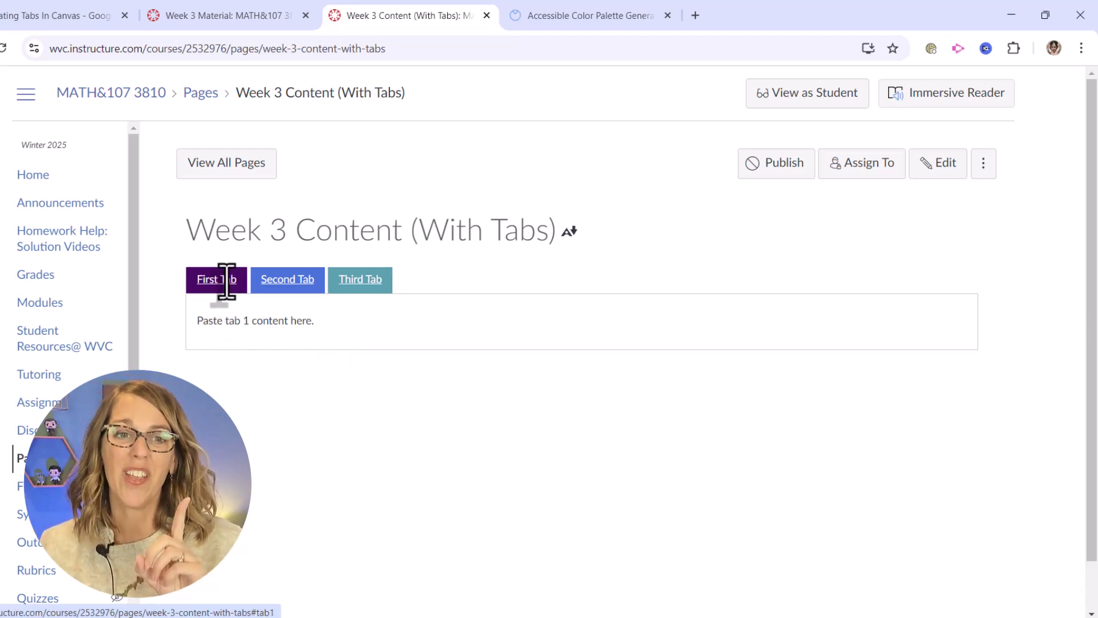
Switch to the Week 3 Material page in Canvas and open it for editing
left_click(243, 23)
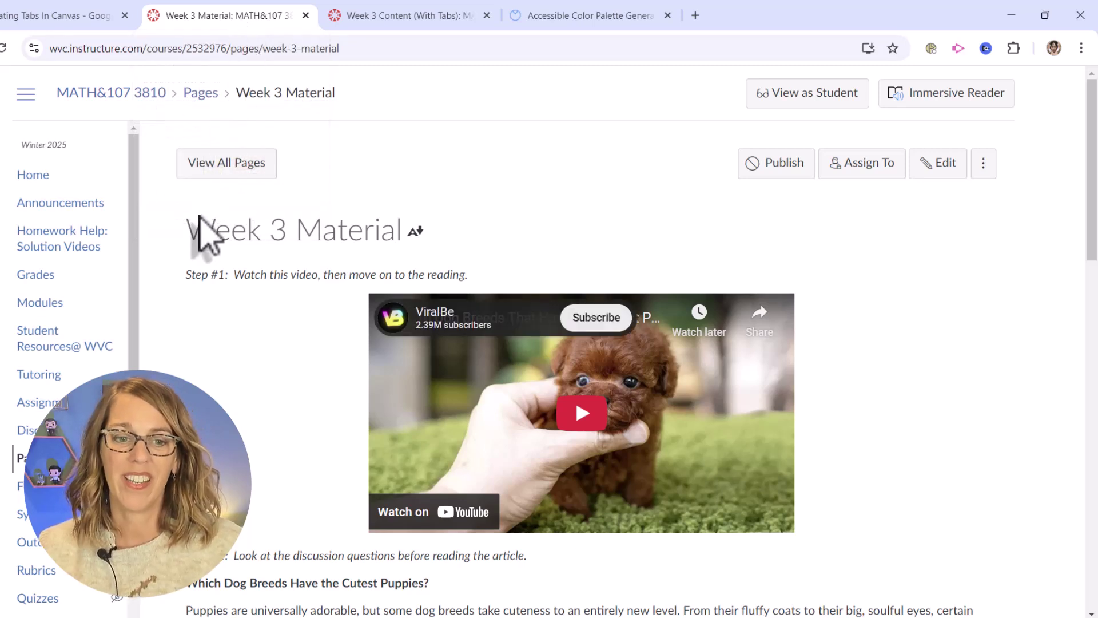
left_click_drag(186, 277, 538, 560)
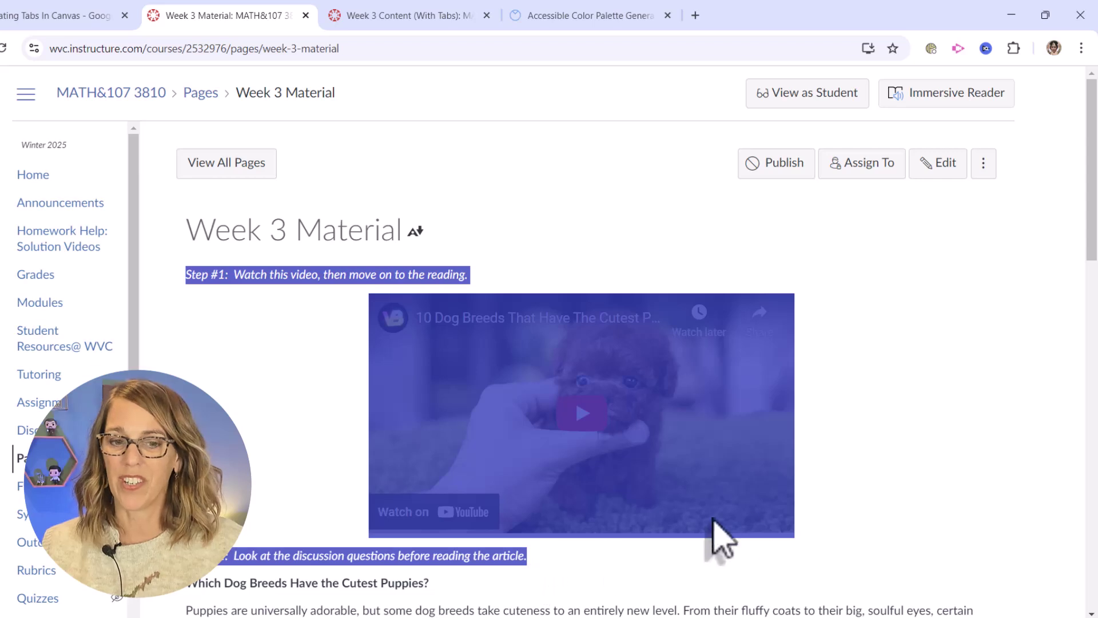
left_click(845, 478)
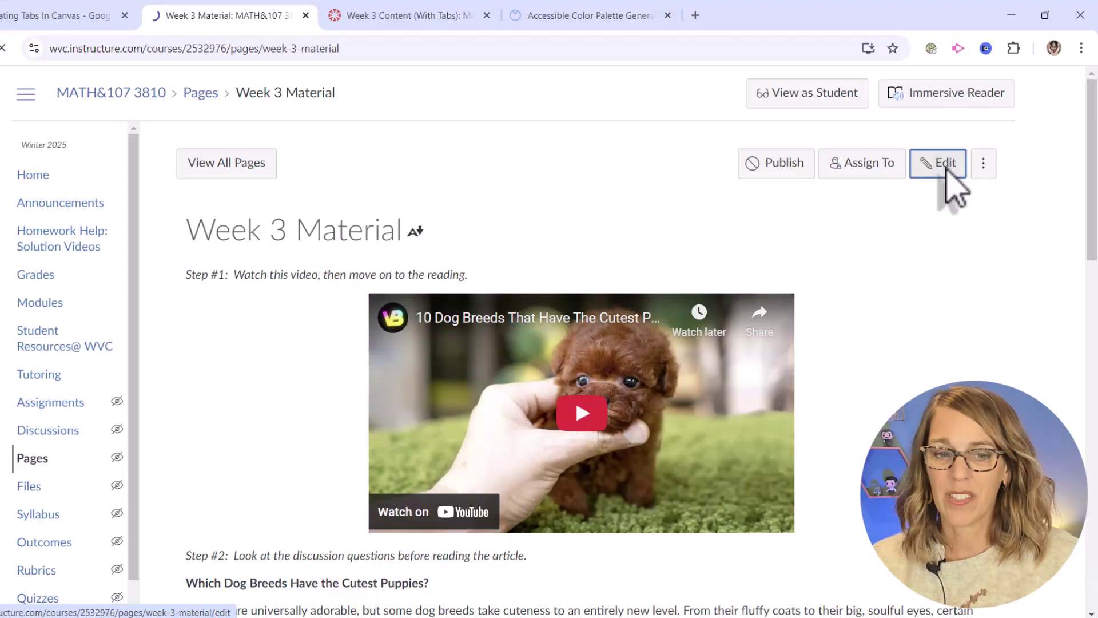
left_click(941, 165)
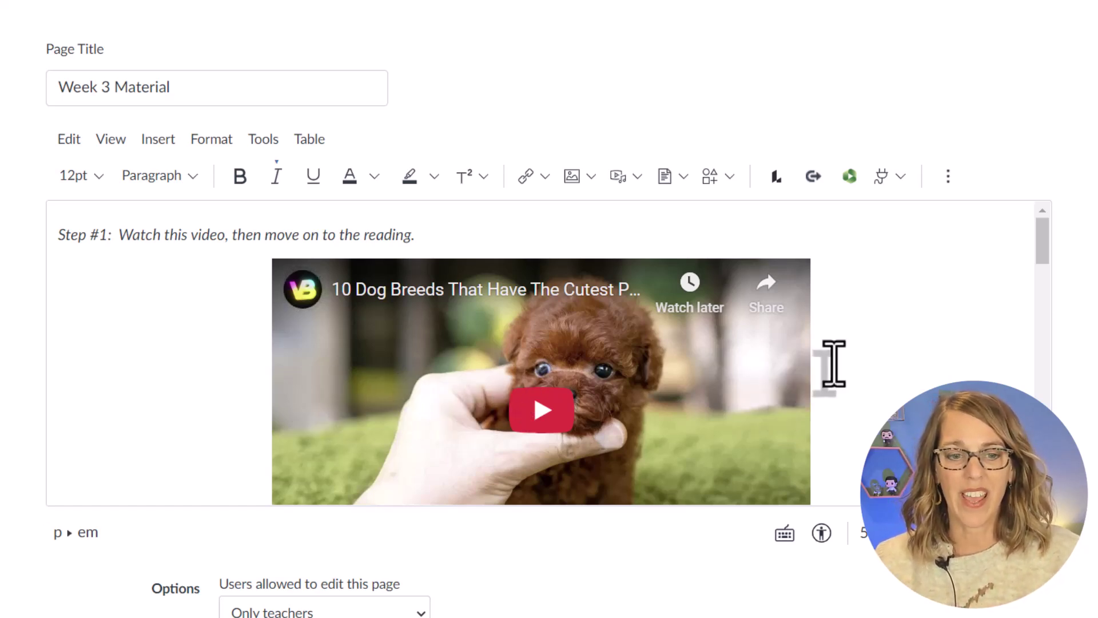
Add a "Video" title above the Step #1 line, format it as Heading 2, and remove its italics
left_click(57, 236)
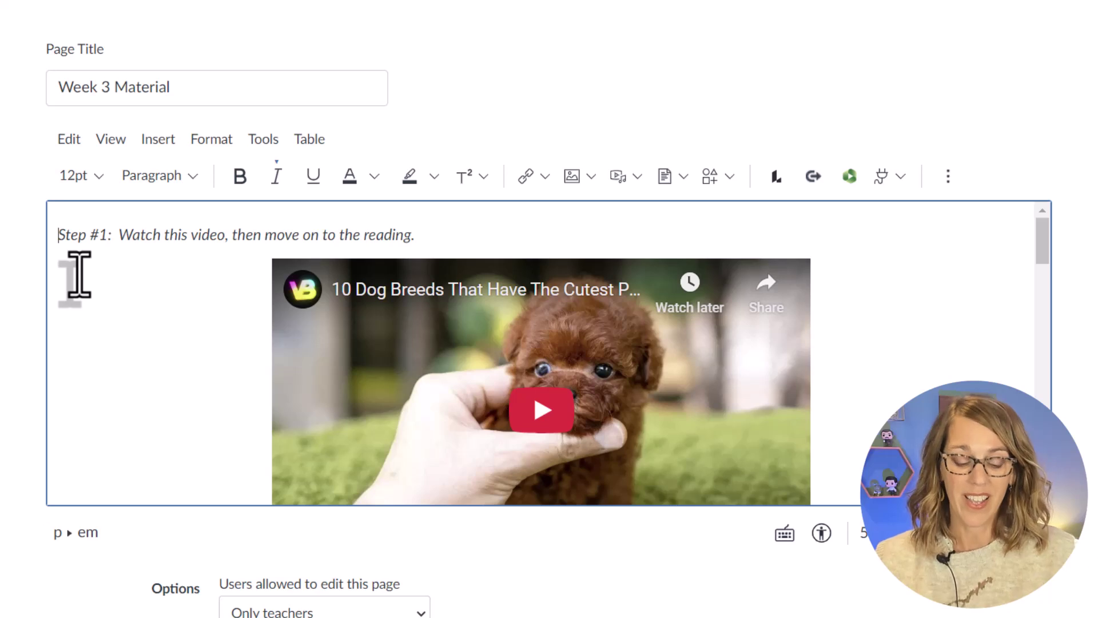
key("Return")
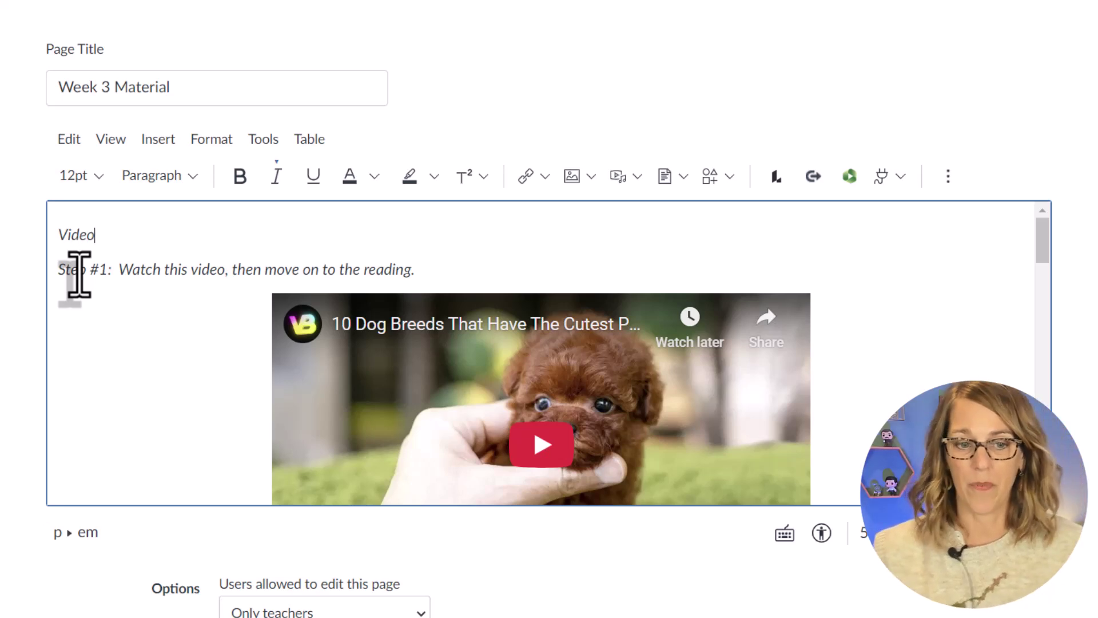
left_click_drag(109, 237, 66, 238)
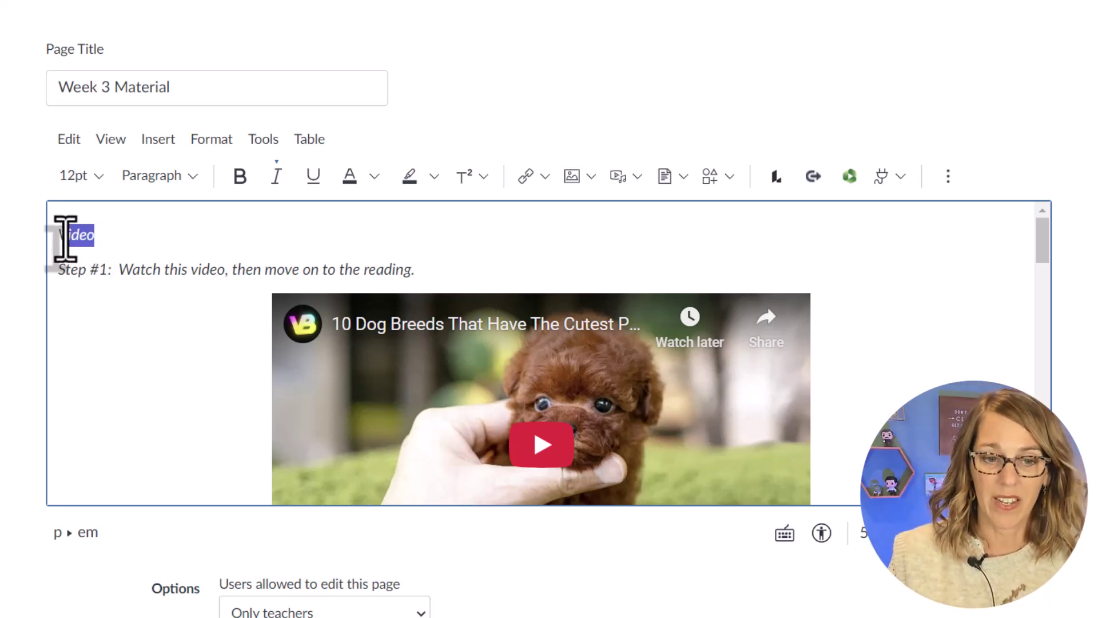
left_click(193, 176)
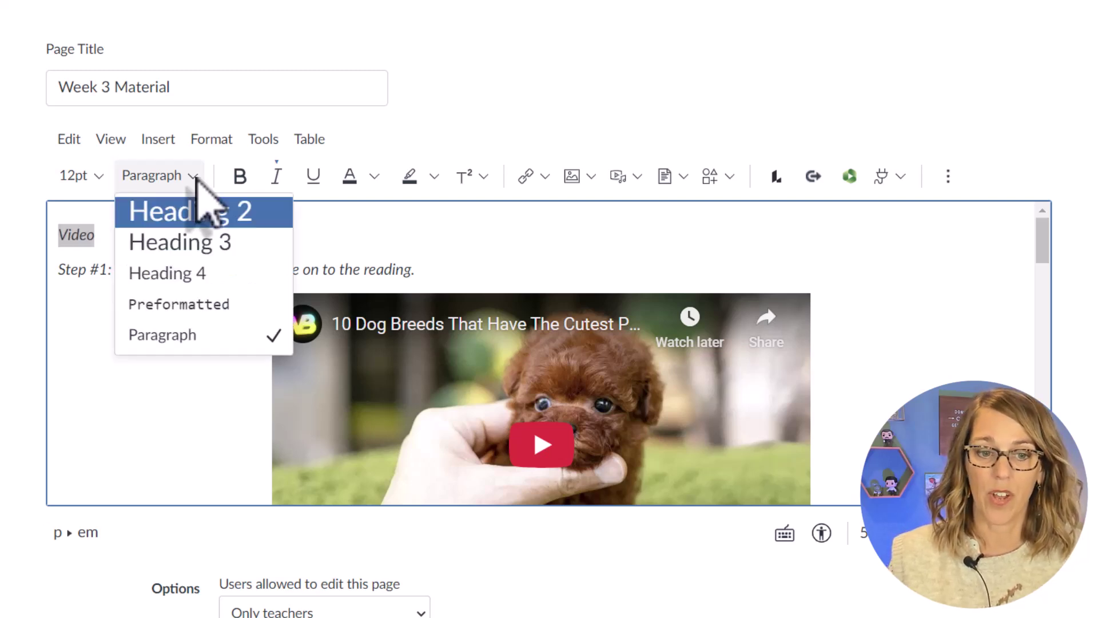
left_click(213, 216)
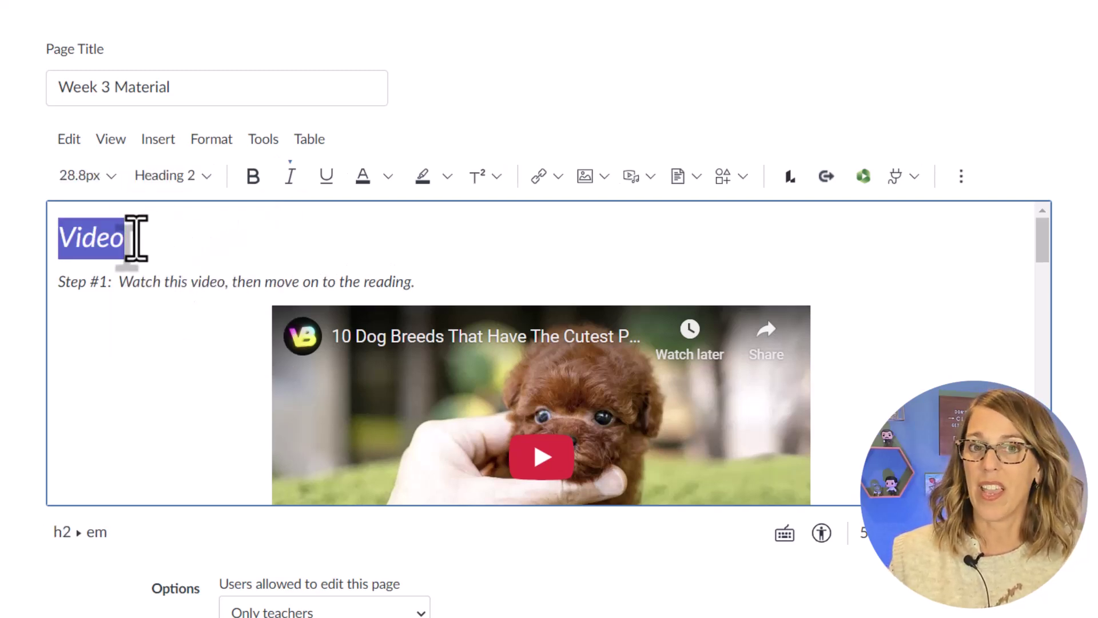
left_click(290, 175)
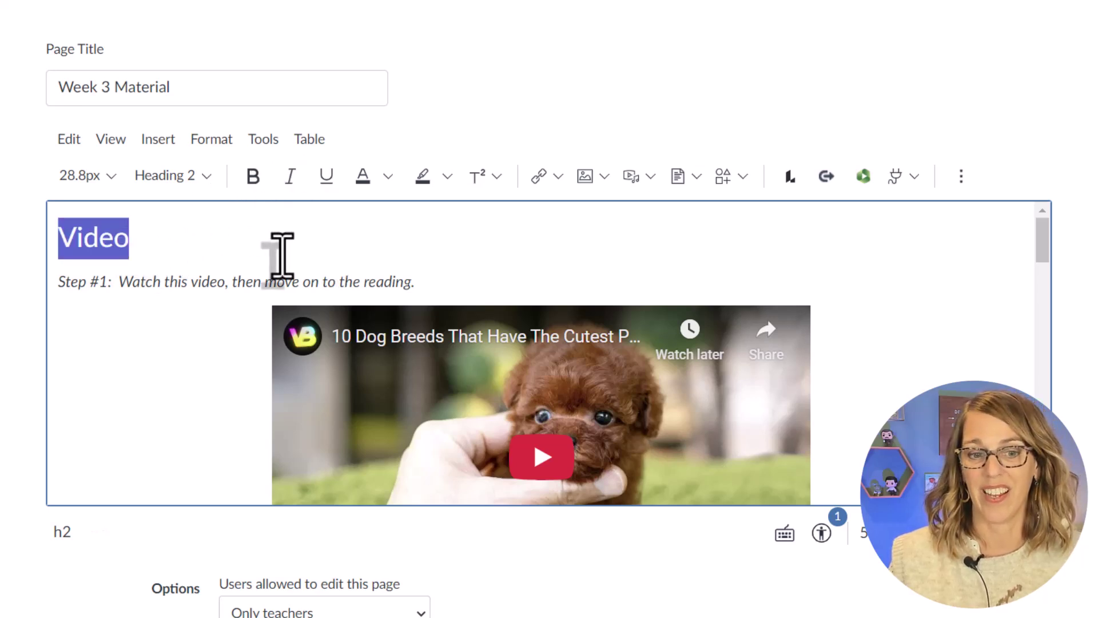
left_click(148, 336)
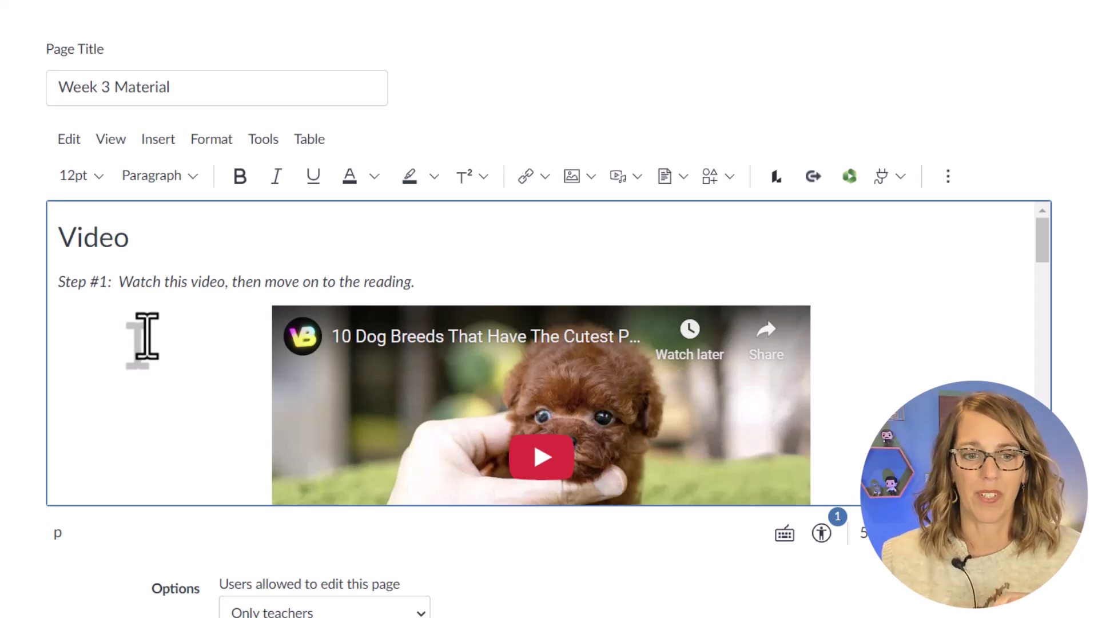
Insert a horizontal line between the embedded video and the Step #2 instruction
scroll(147, 337, "down", 5)
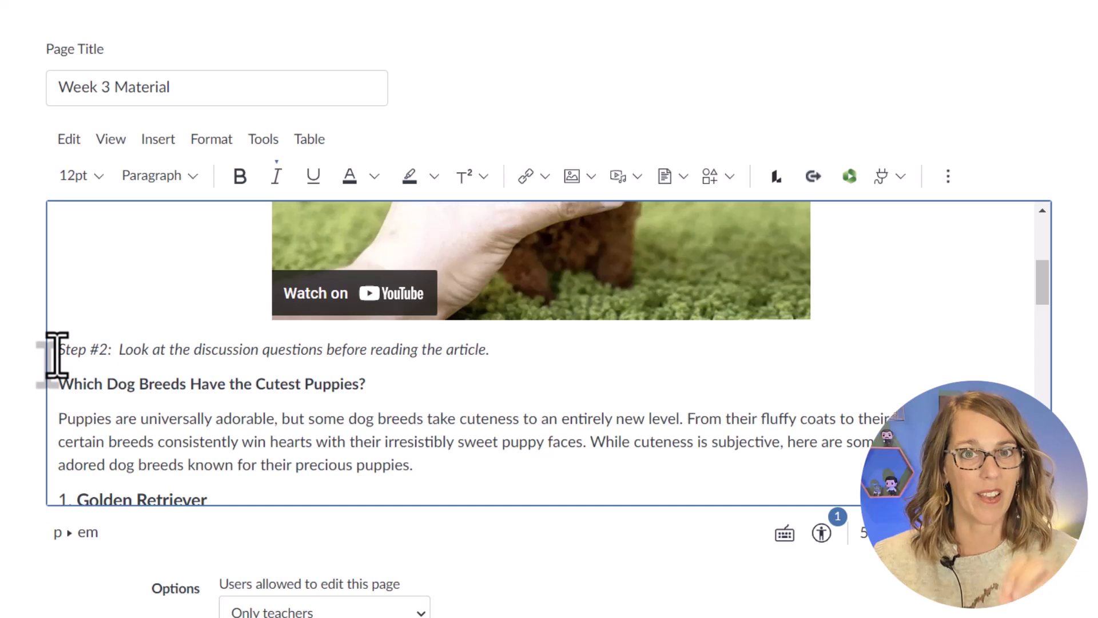
left_click(167, 139)
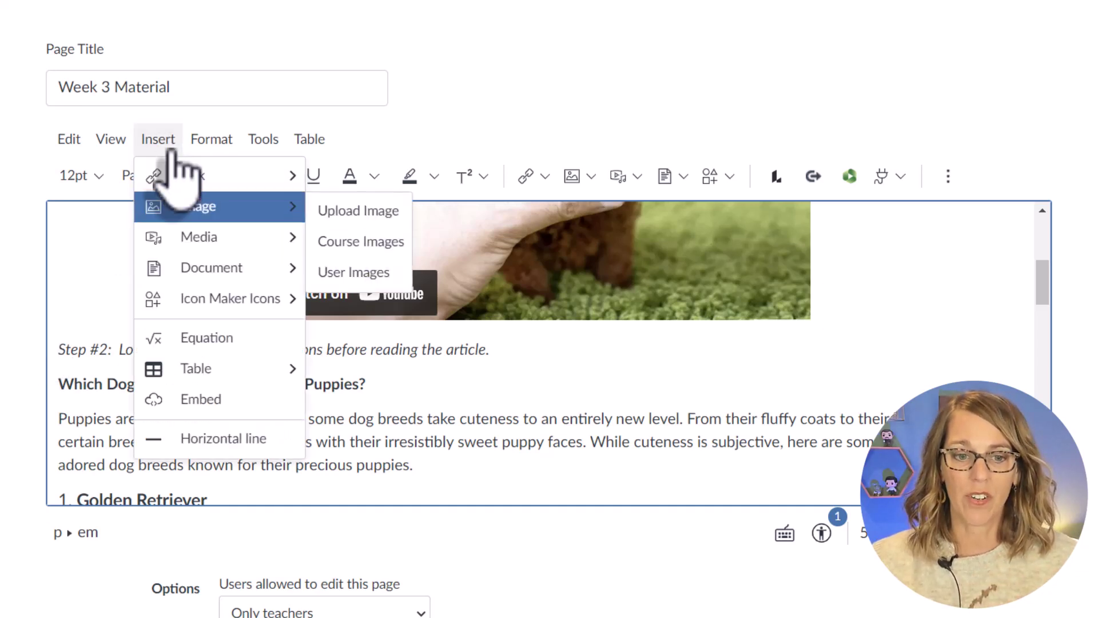
left_click(234, 437)
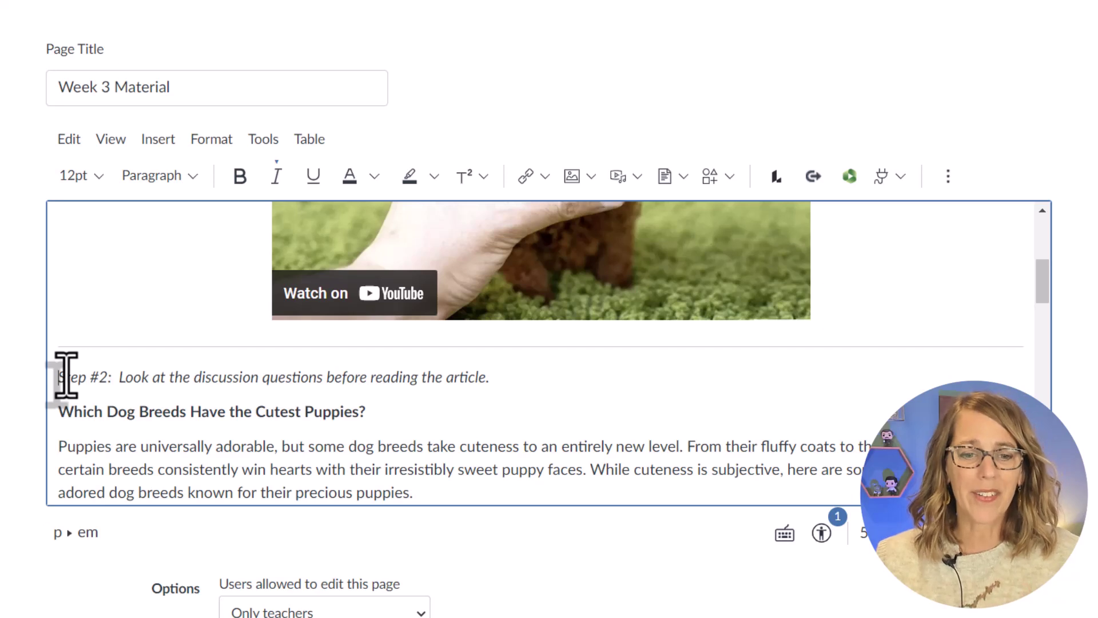
Add a non-italic Heading 2 "Article" between the horizontal line and the Step #2 instruction
key("Return")
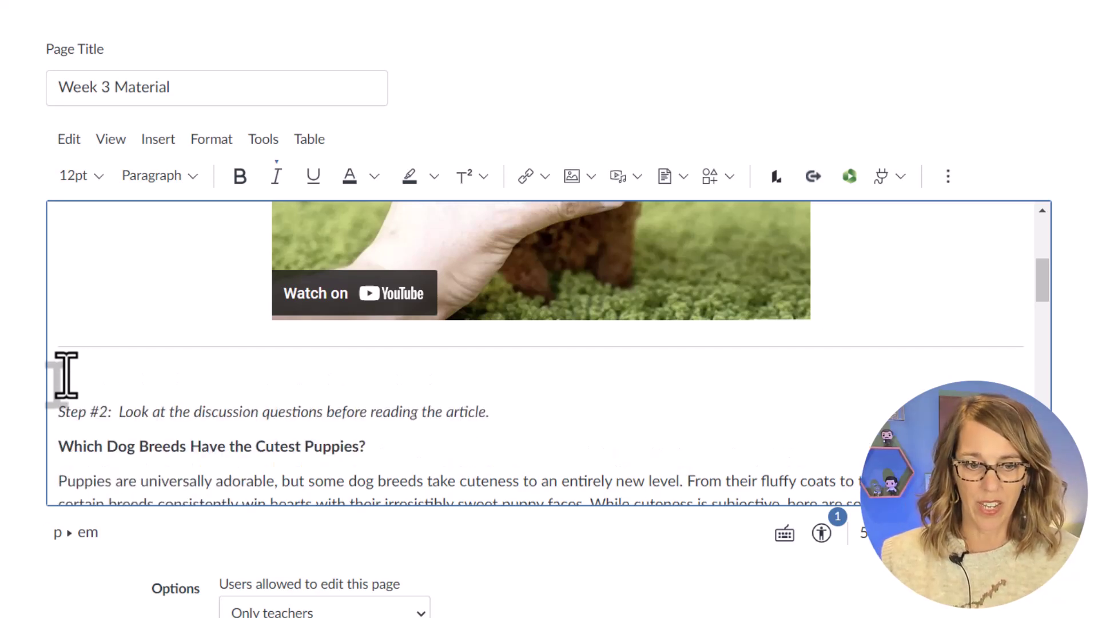
left_click(65, 375)
left_click(194, 177)
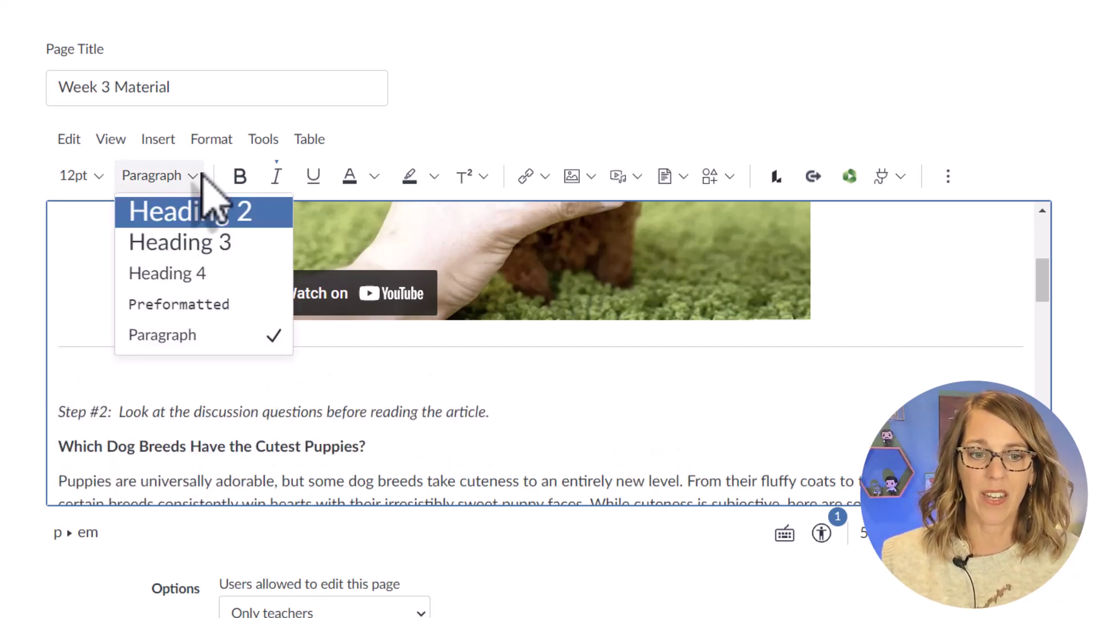
left_click(214, 216)
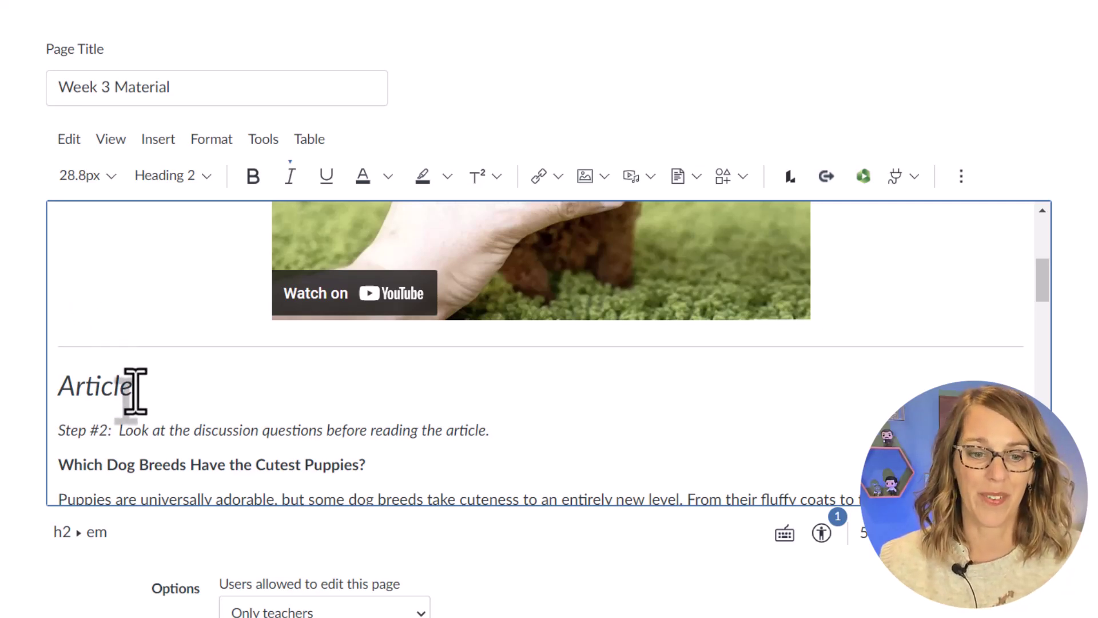
left_click_drag(134, 390, 59, 395)
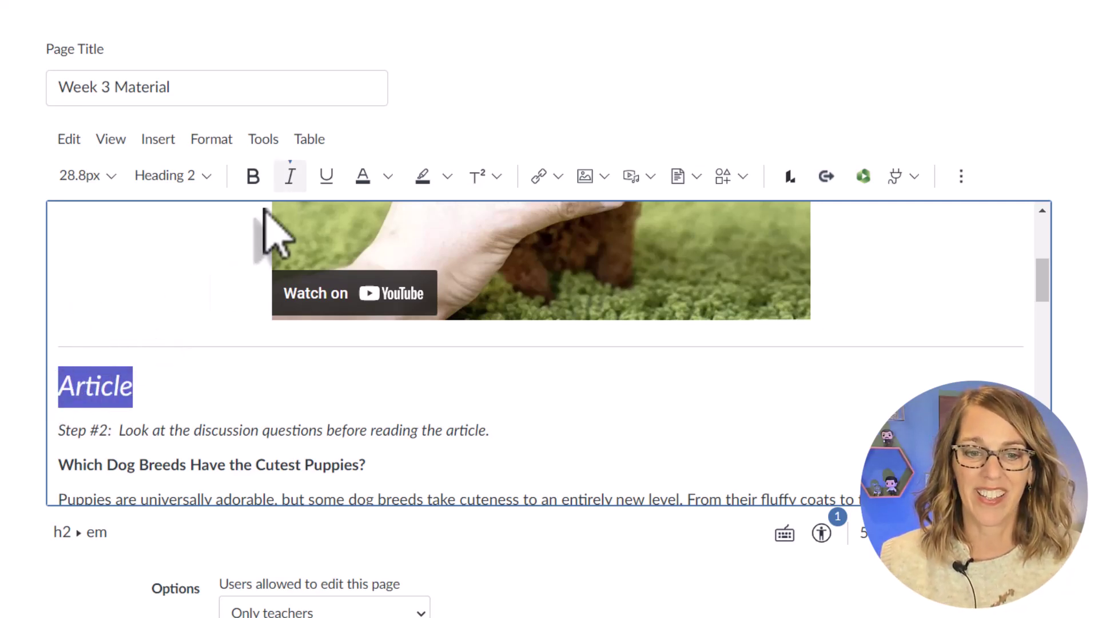
left_click(290, 177)
Delete the "Step #2:" label from the instruction under the Article heading
left_click(534, 443)
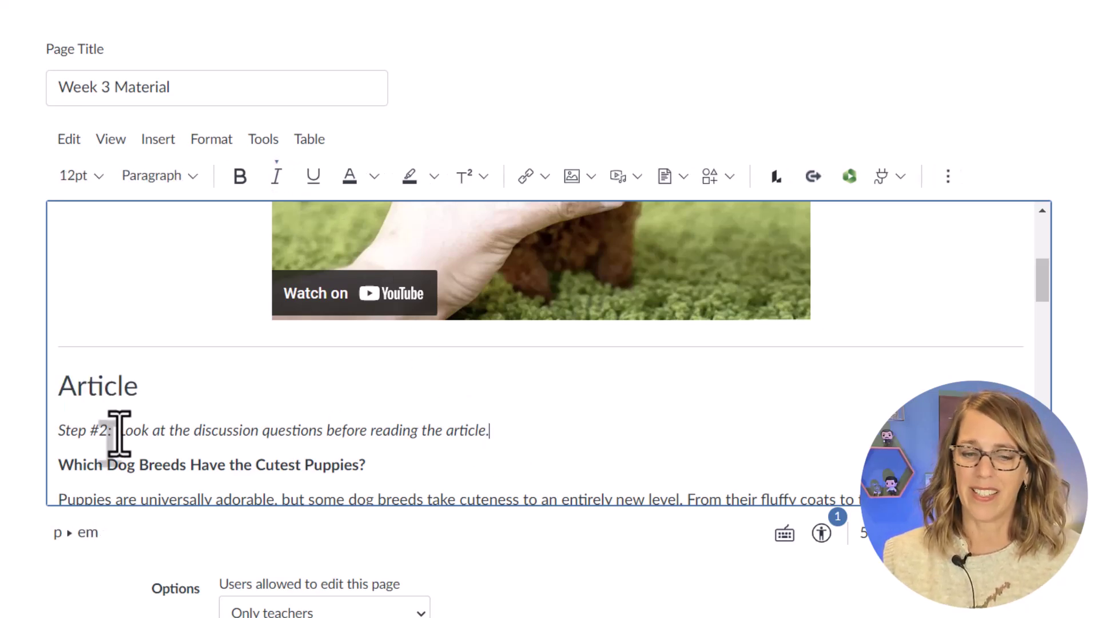
left_click_drag(119, 431, 57, 433)
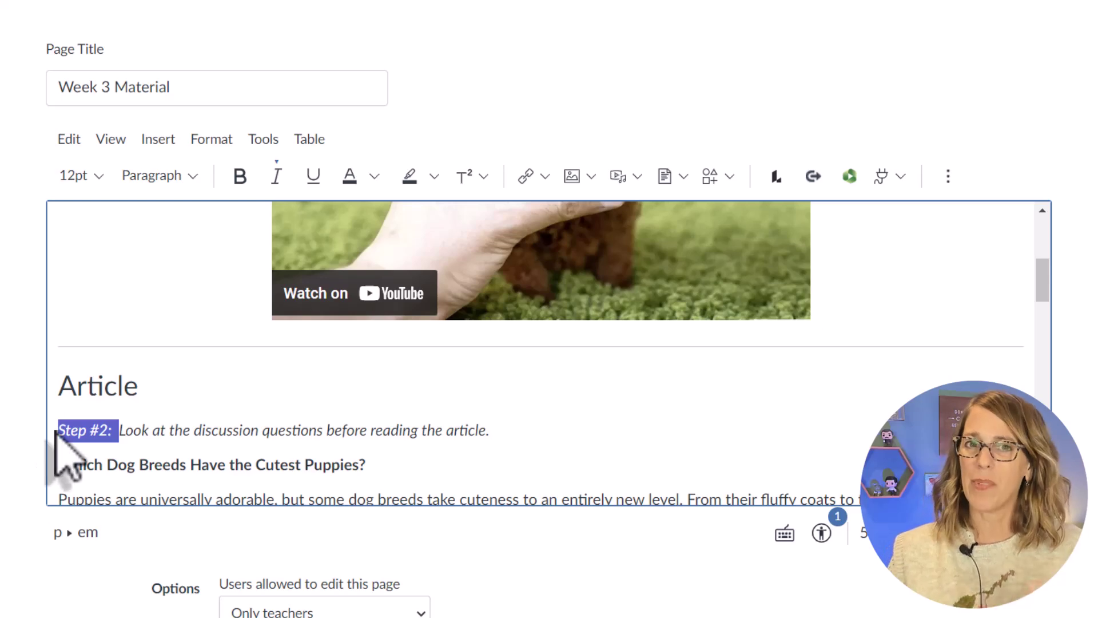
key("BackSpace")
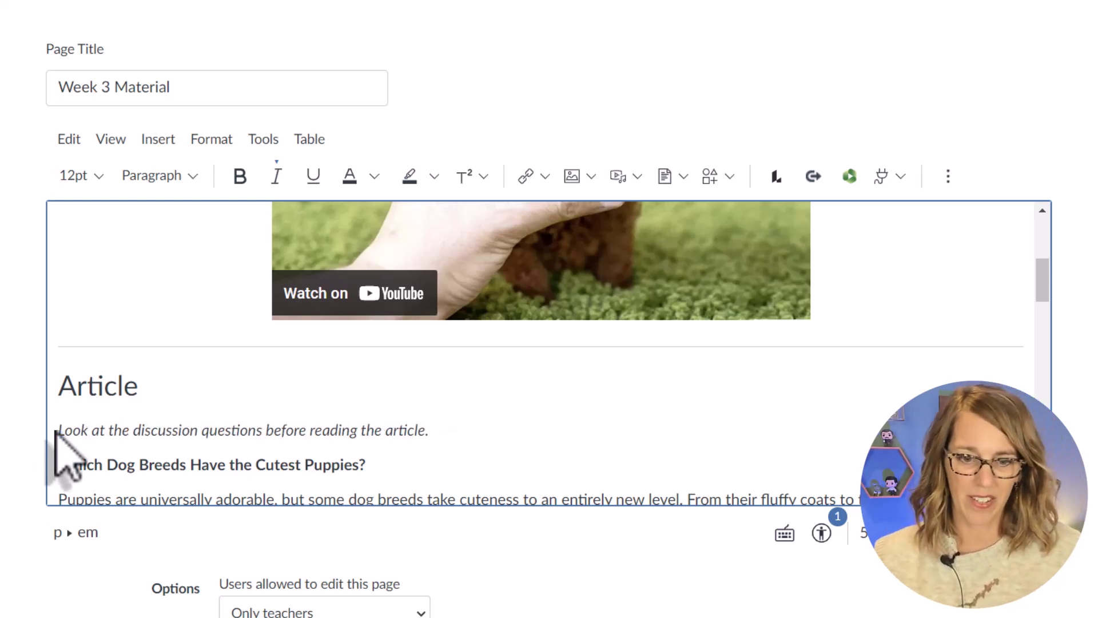
Insert a horizontal line between the article's Conclusion section and the Step #3 instruction
scroll(506, 446, "down", 5)
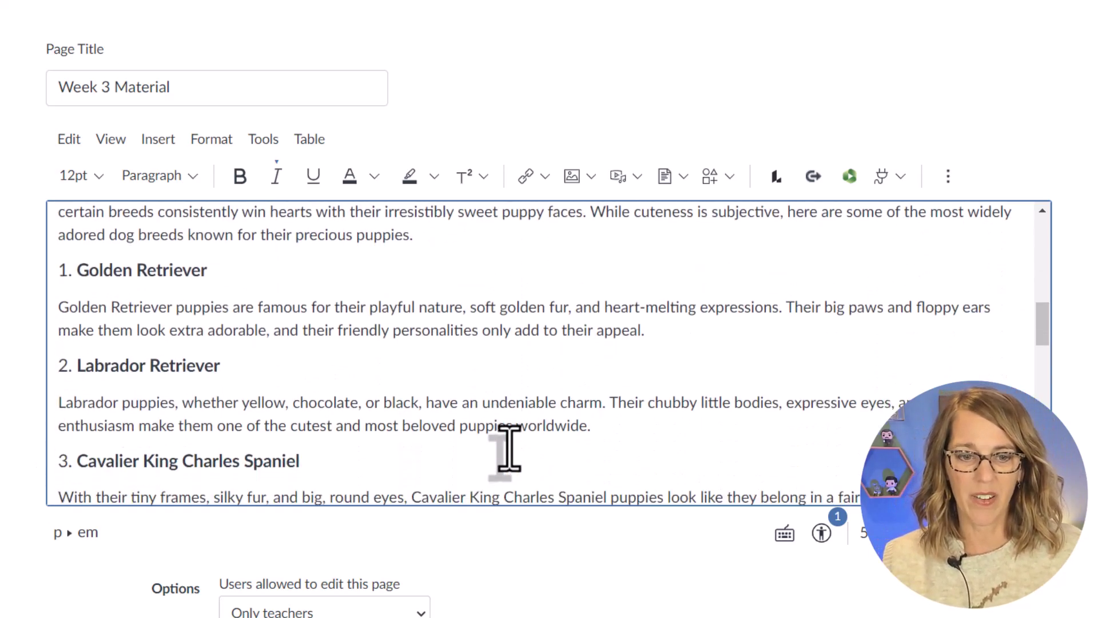
scroll(507, 449, "down", 8)
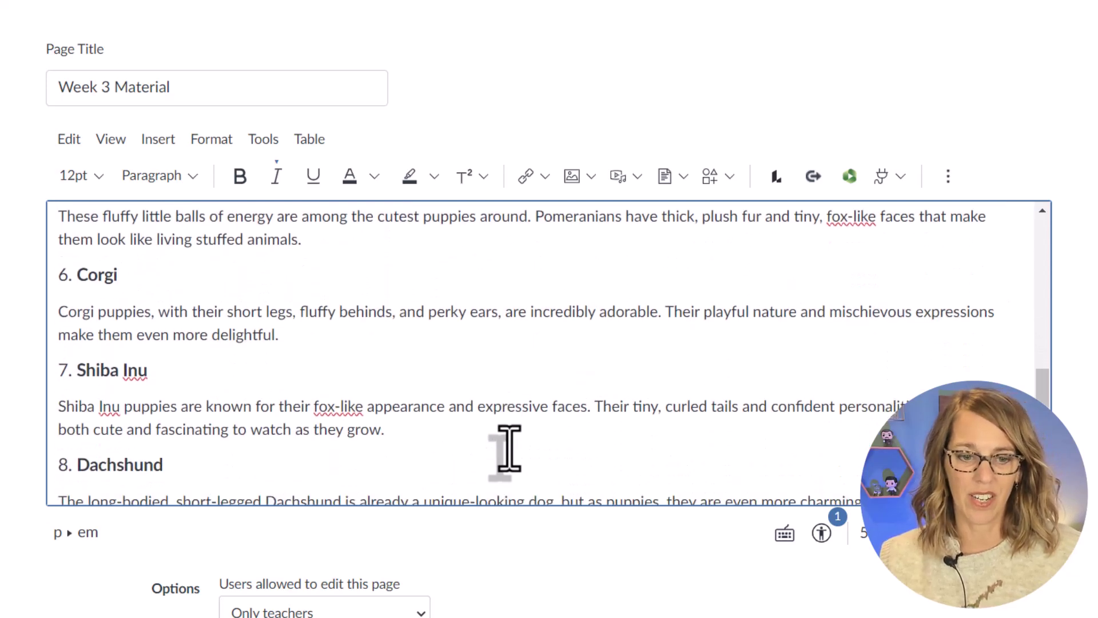
scroll(507, 449, "down", 7)
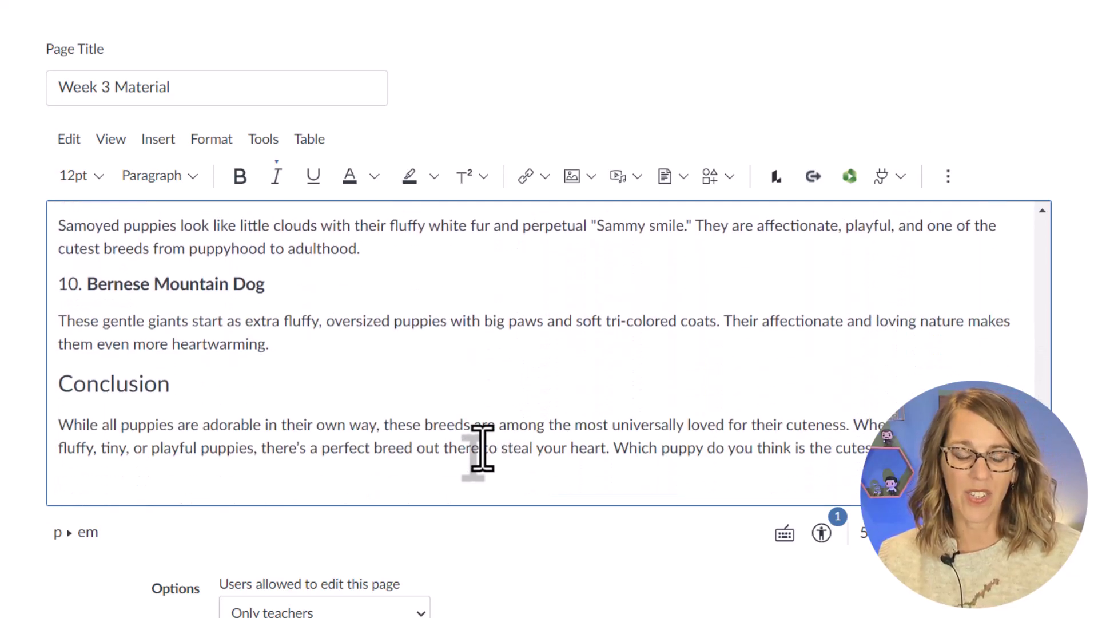
scroll(233, 444, "down", 3)
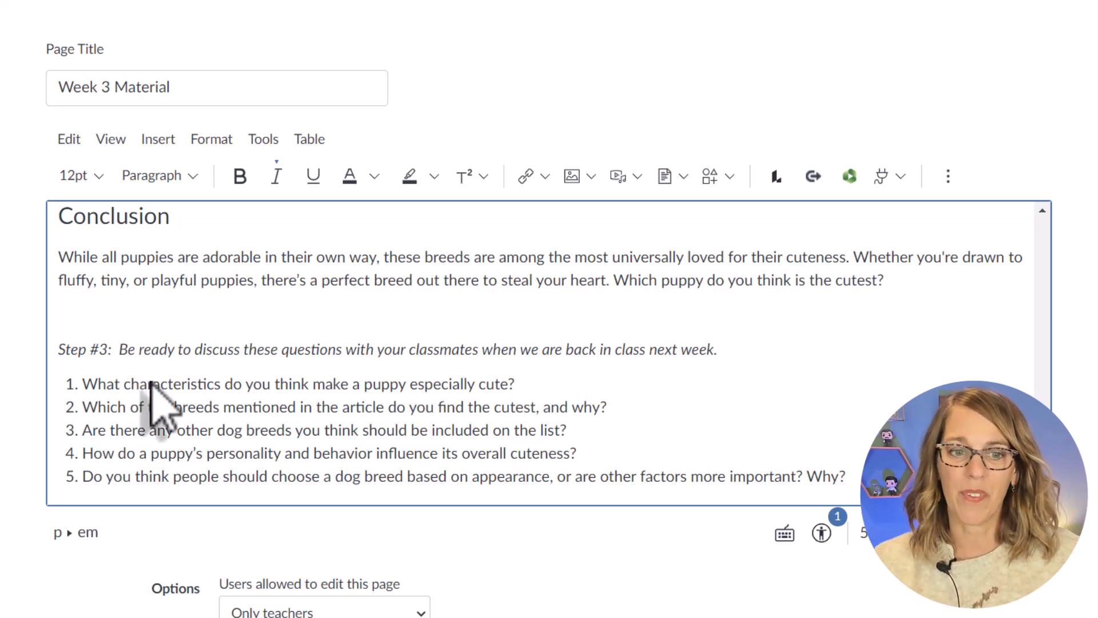
left_click(158, 139)
mouse_move(168, 236)
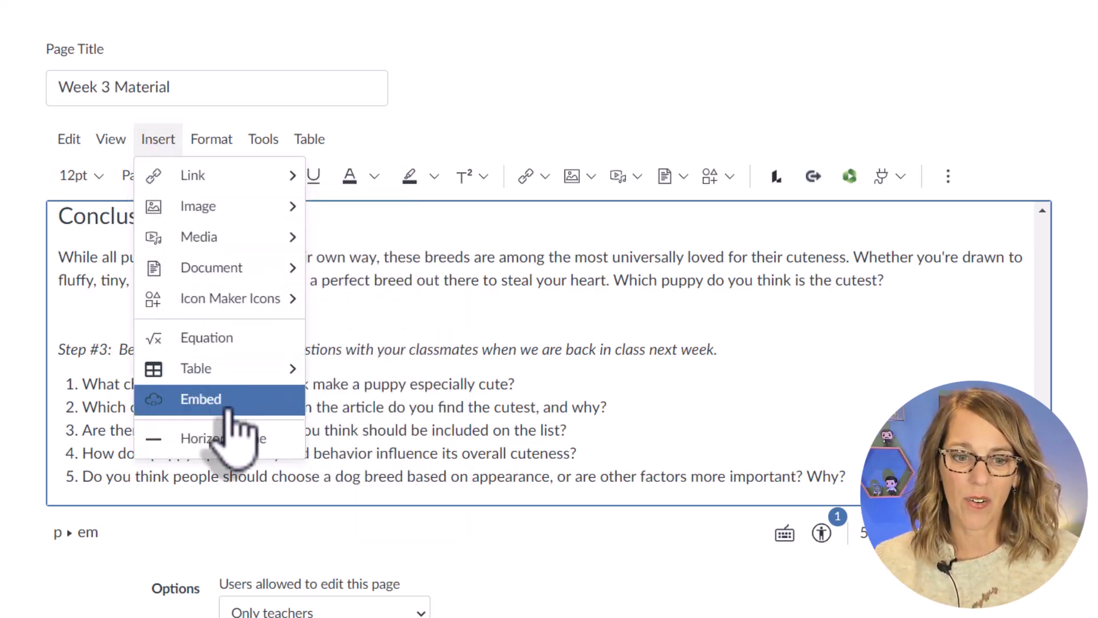
left_click(238, 440)
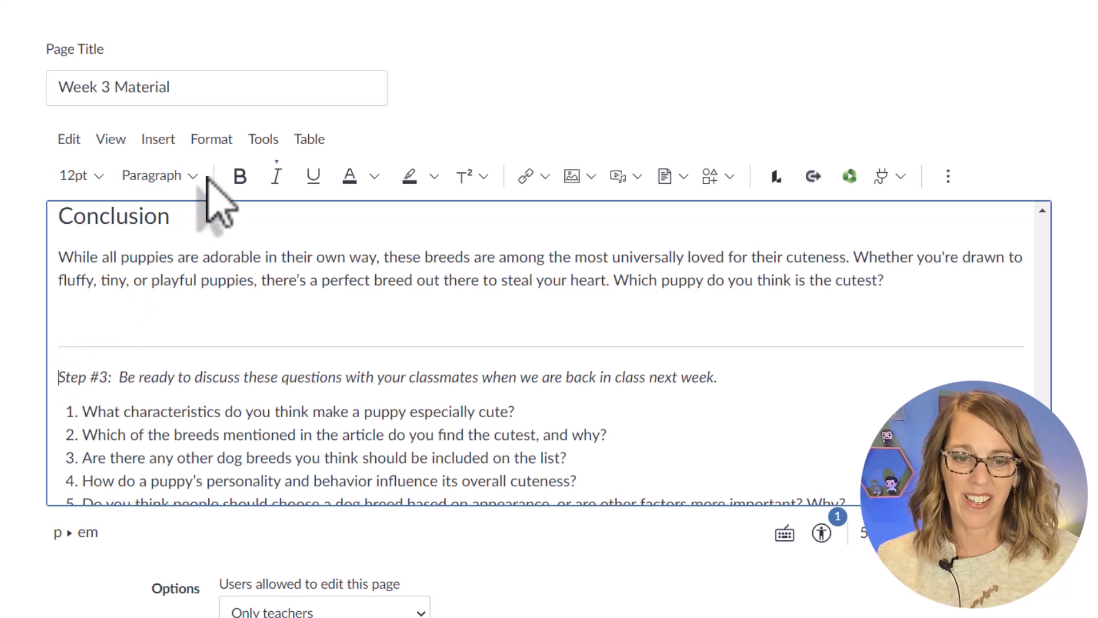
Add a non-italic Heading 2 "Discussion Questions" between the horizontal line and the Step #3 instruction
key("Return")
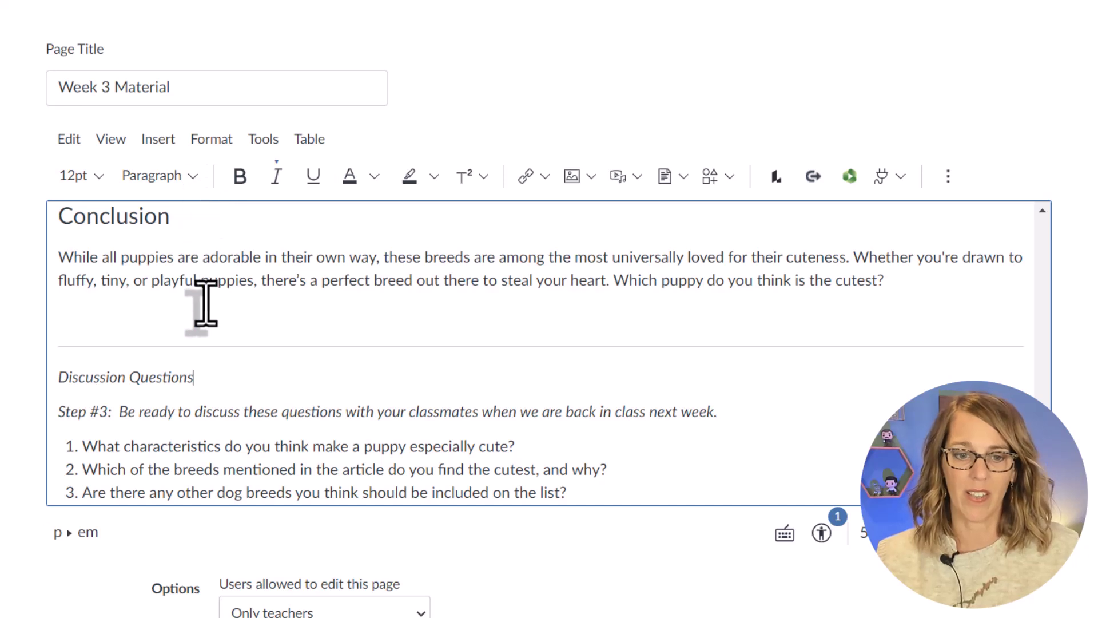
left_click_drag(197, 382, 62, 382)
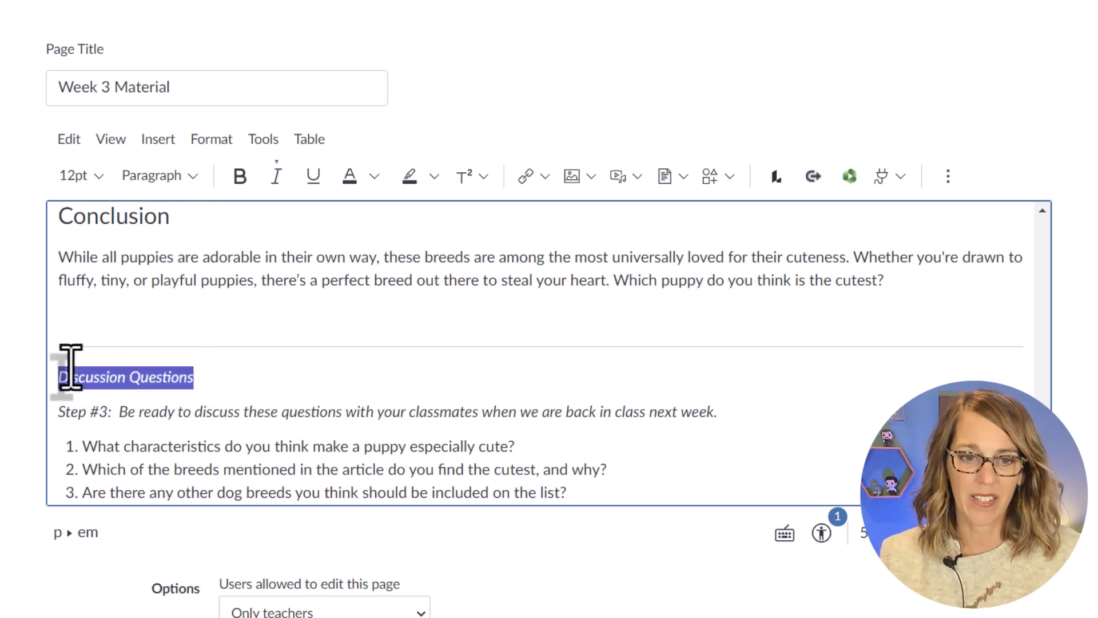
left_click(194, 177)
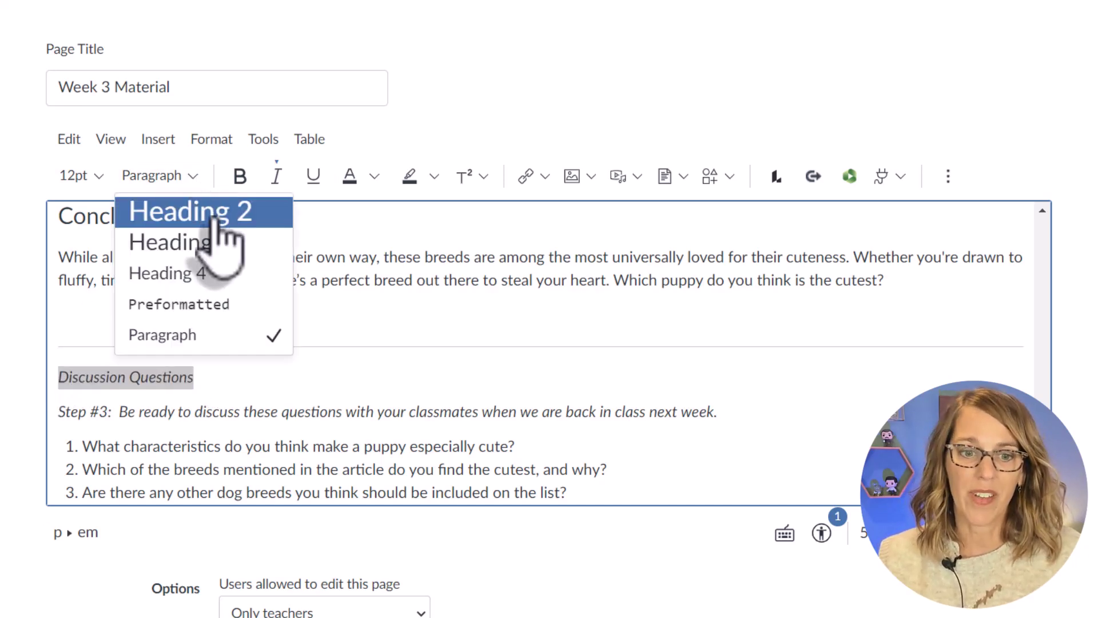
left_click(219, 212)
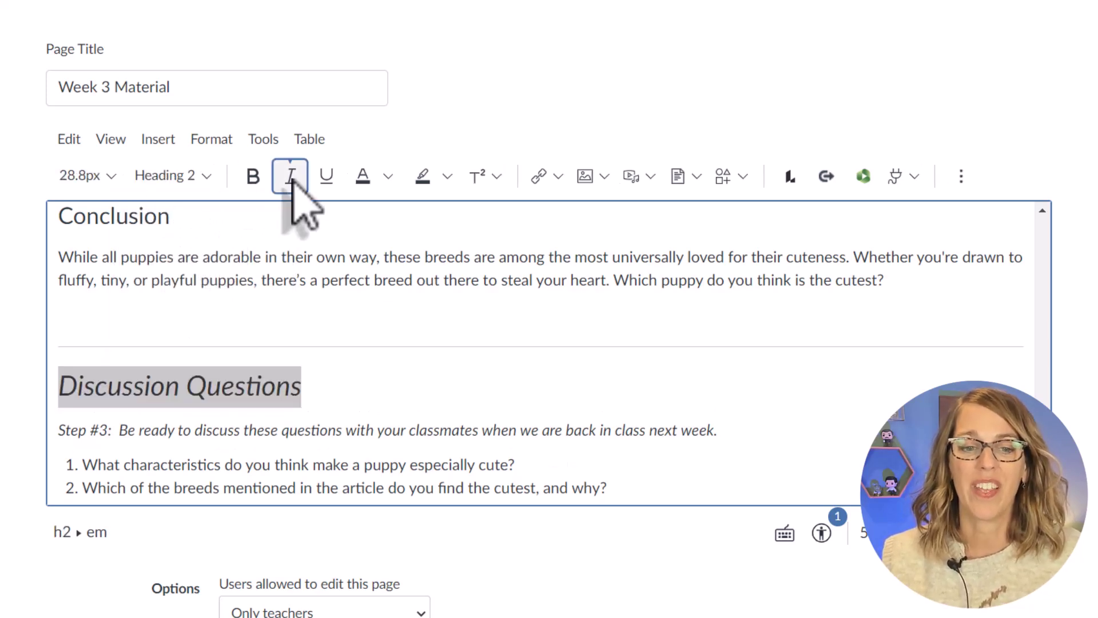
left_click(291, 177)
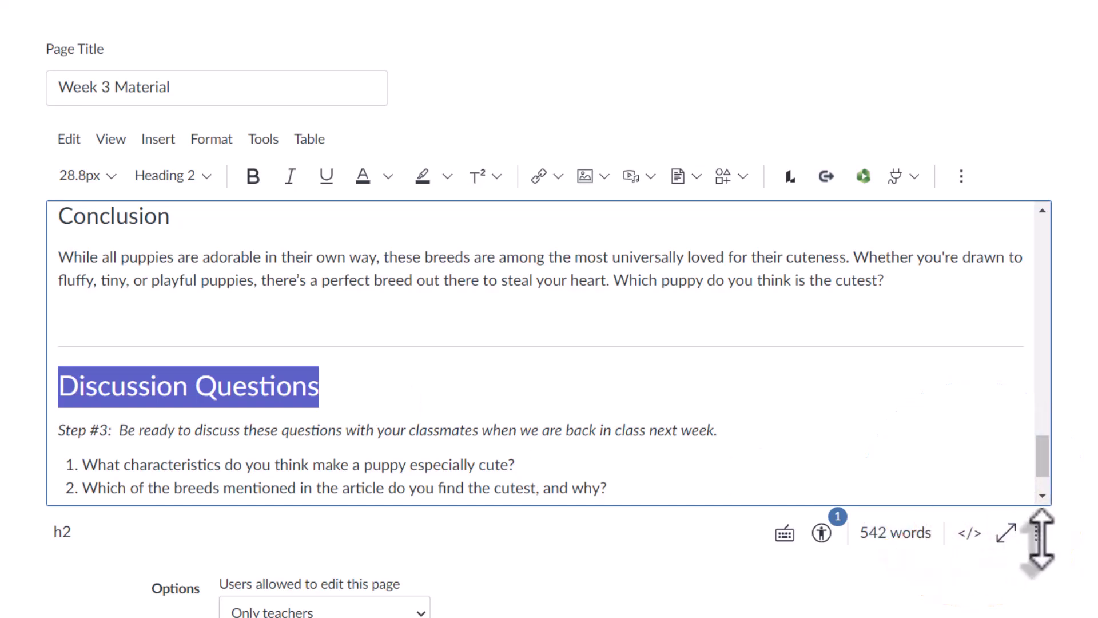
Delete the "Step #1:" label from the instruction under the Video heading
left_click_drag(1041, 538, 1042, 582)
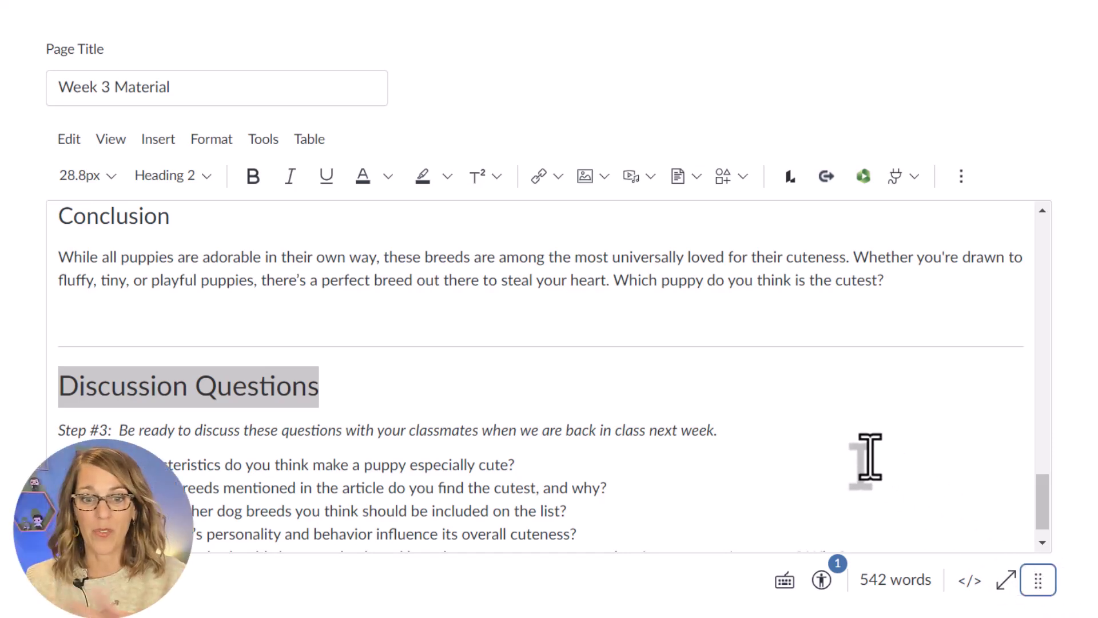
scroll(870, 457, "down", 1)
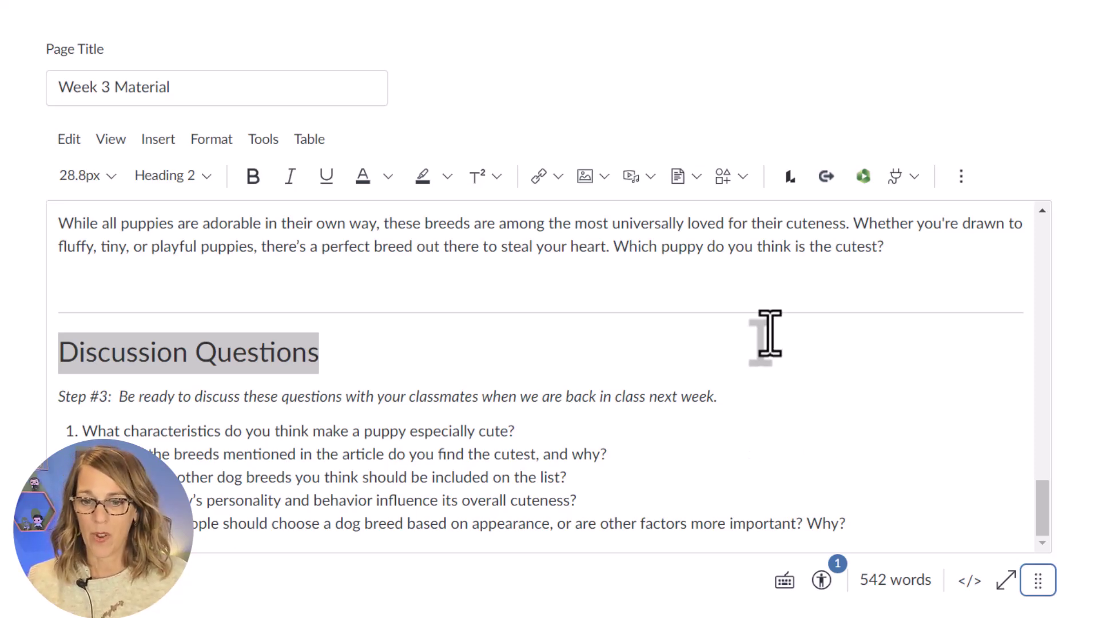
scroll(767, 330, "up", 5)
scroll(770, 332, "up", 15)
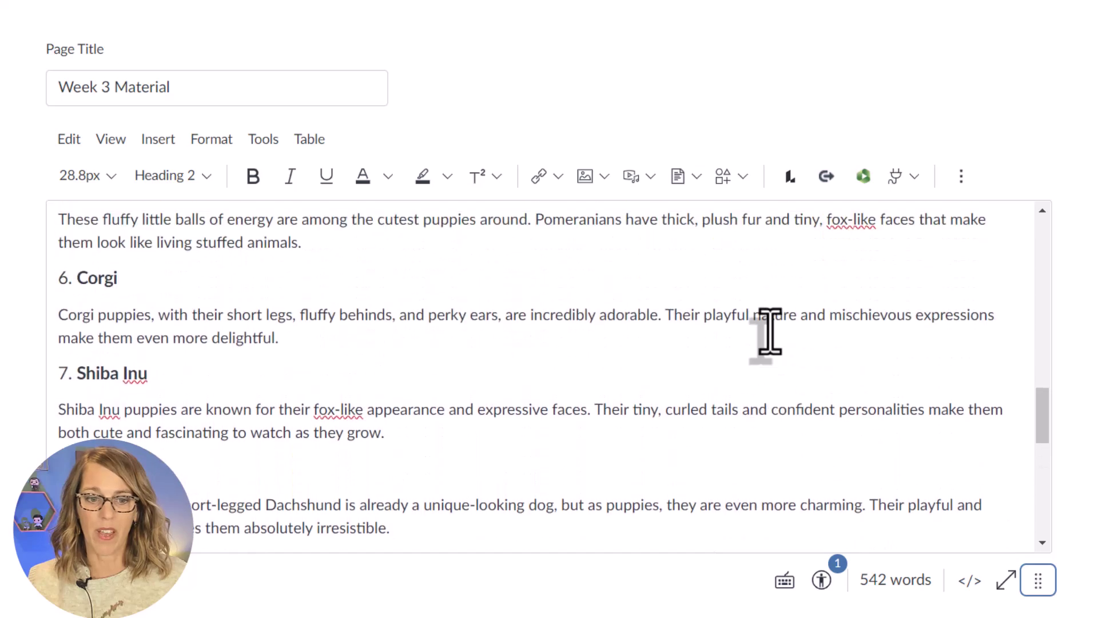
scroll(769, 332, "up", 2)
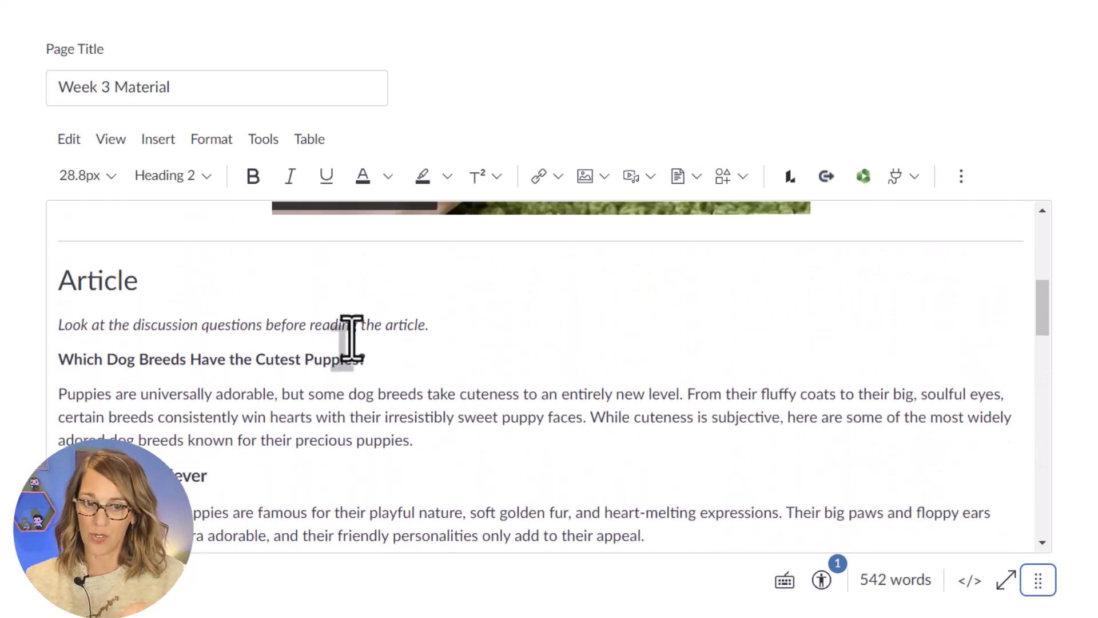
scroll(351, 337, "up", 6)
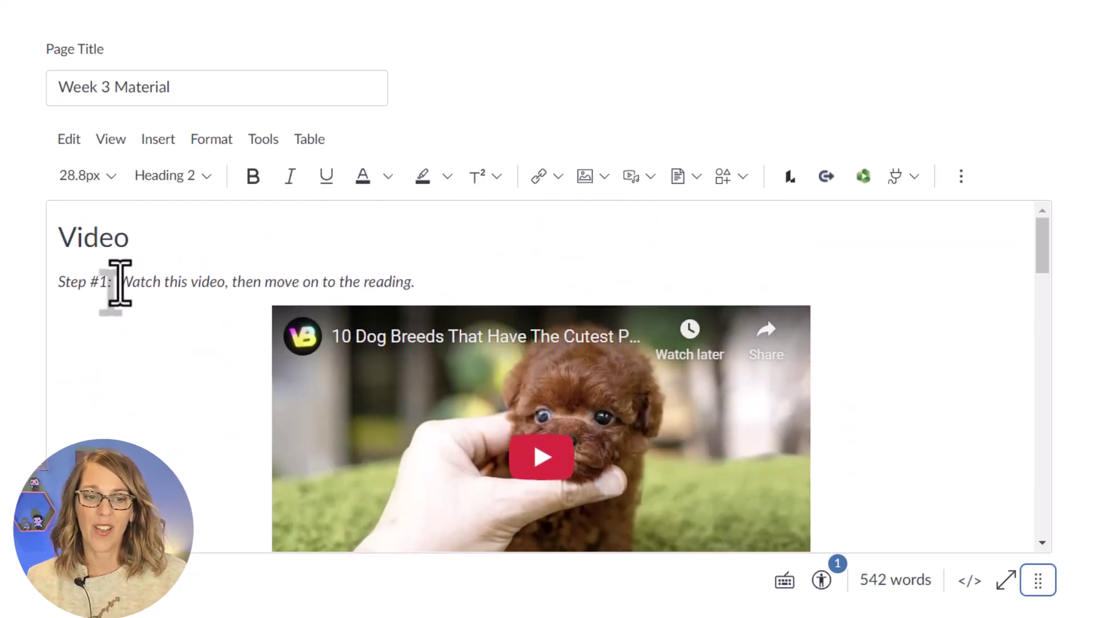
left_click_drag(120, 283, 44, 306)
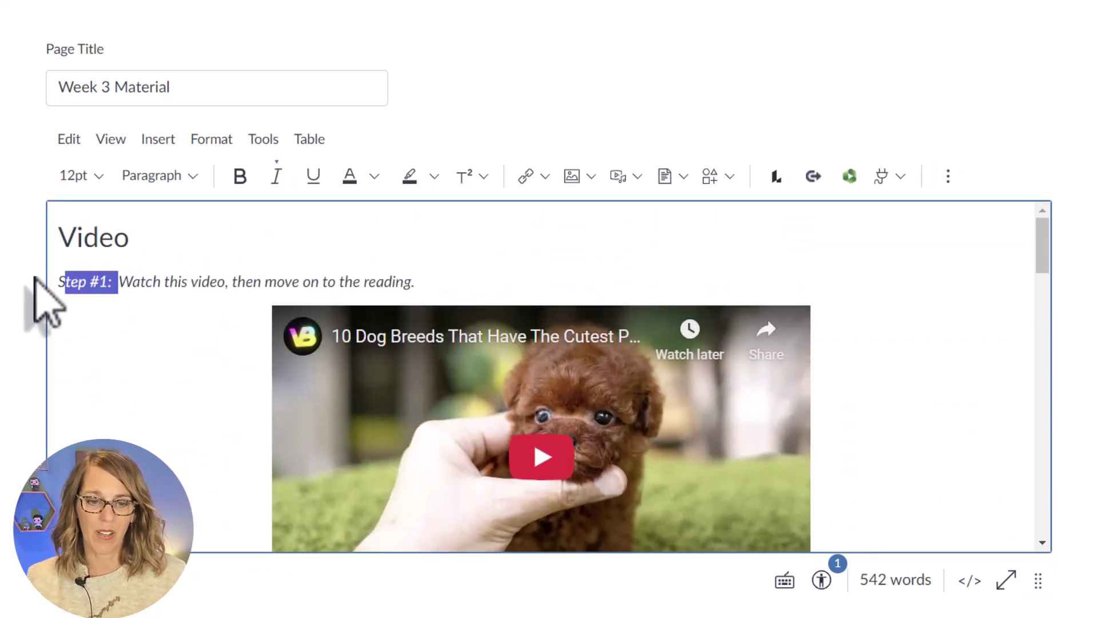
key("BackSpace")
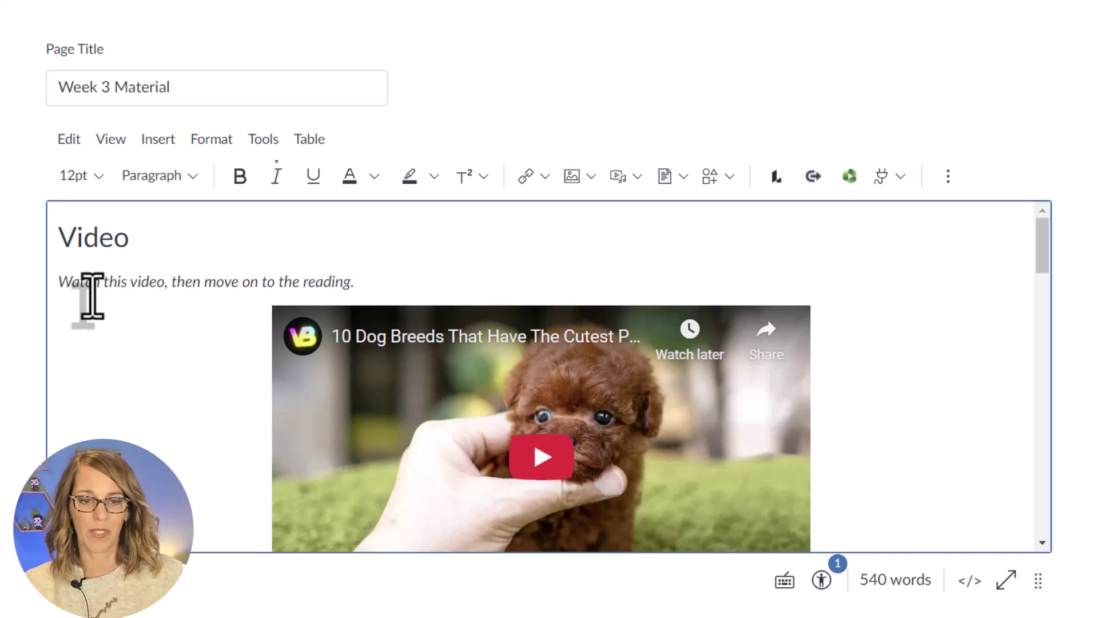
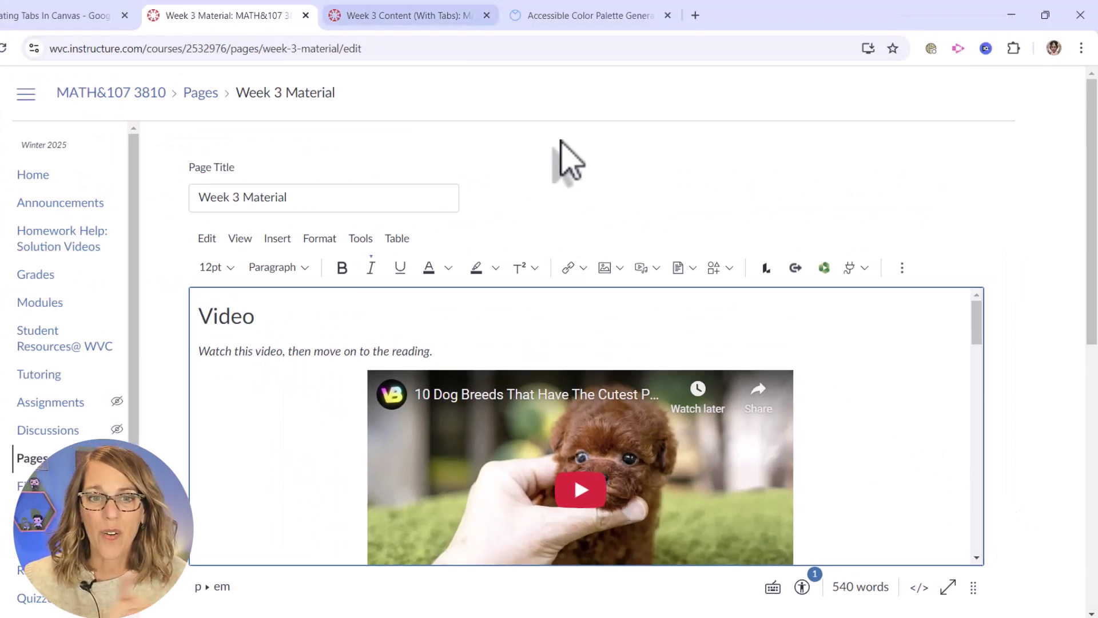
Open the Week 3 Content (With Tabs) page for editing and show its HTML source with the tab 1 placeholder
left_click(407, 17)
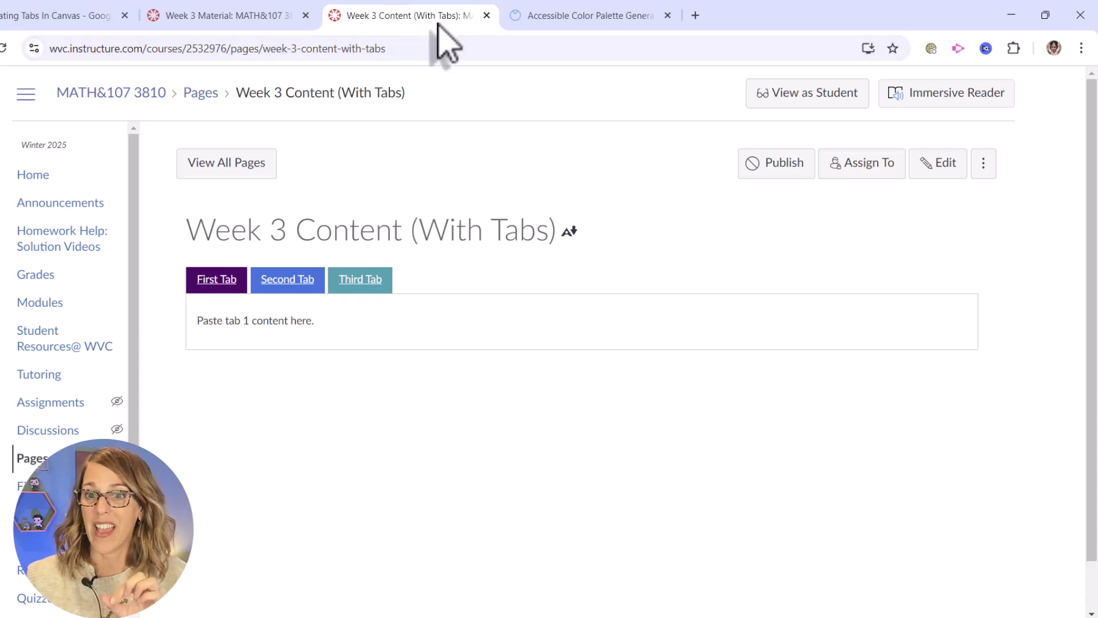
left_click(944, 164)
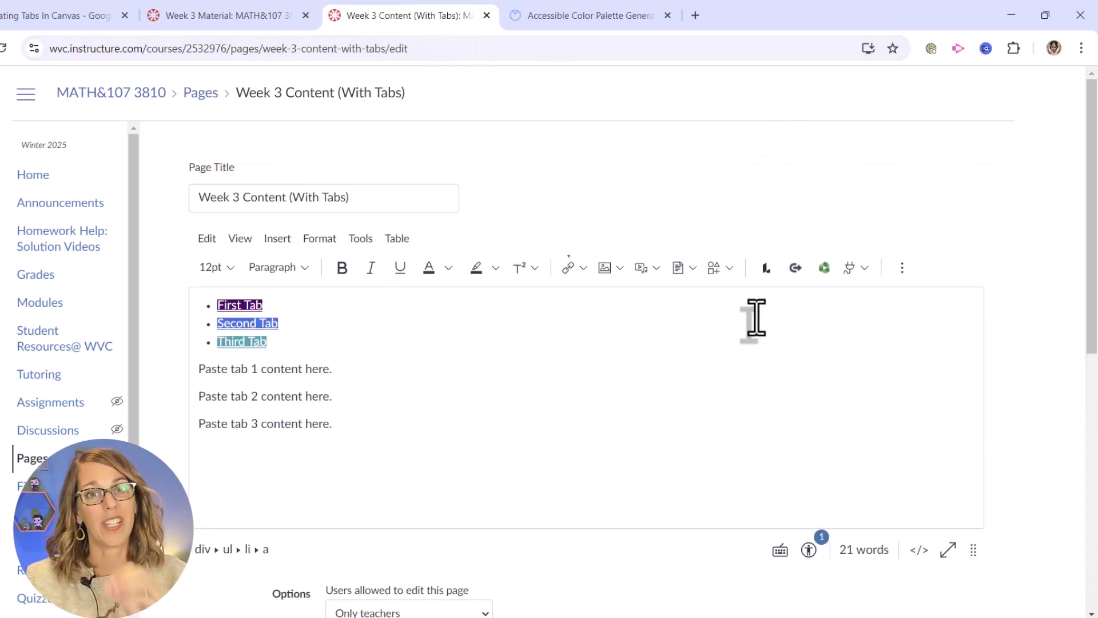
left_click(917, 552)
left_click_drag(279, 344, 425, 346)
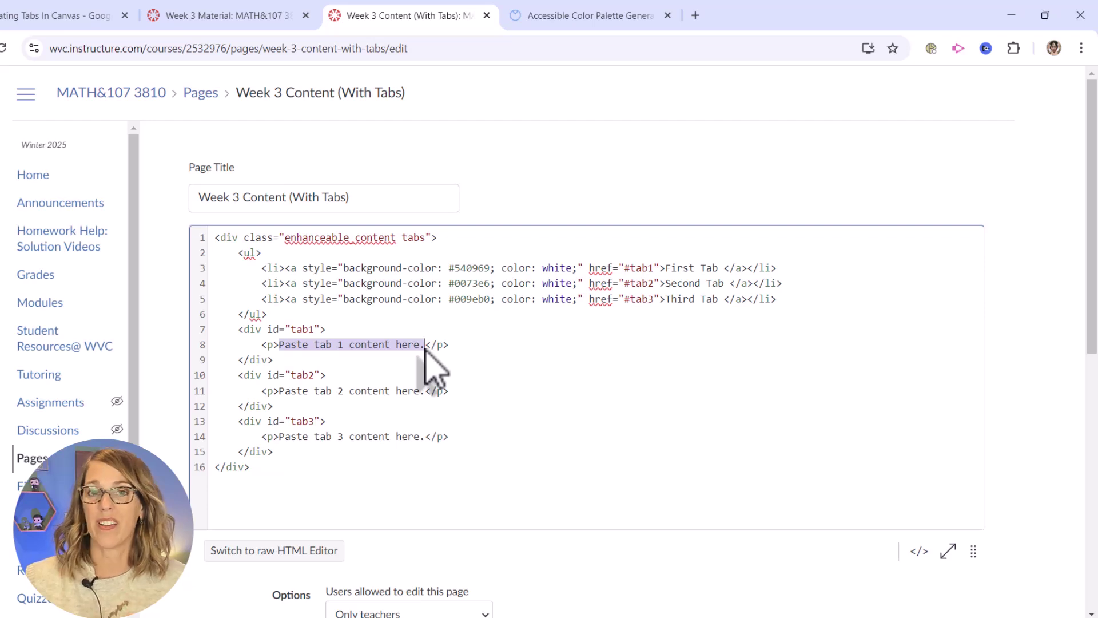
left_click(424, 347)
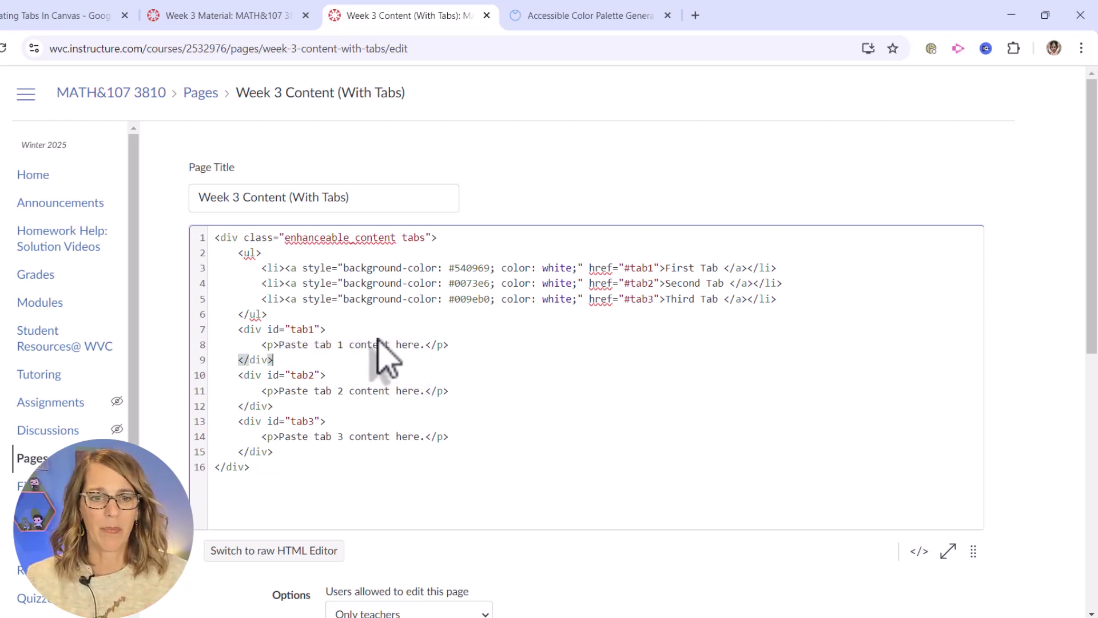
Insert blank lines after the tab list and after each tab's div block to separate them in the HTML source
left_click(279, 314)
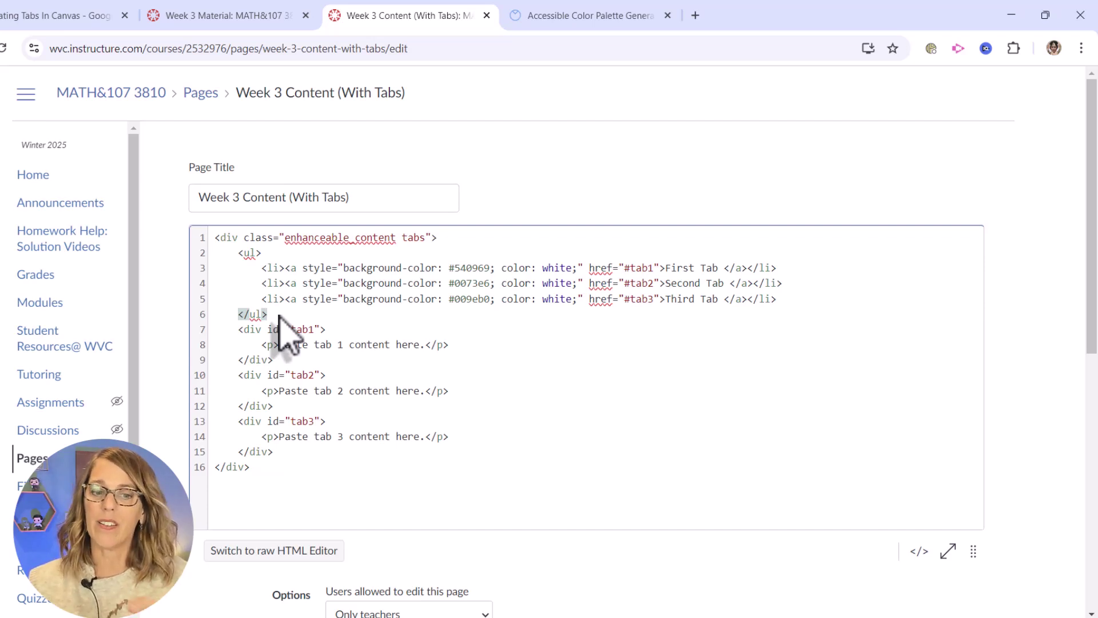
key("Return")
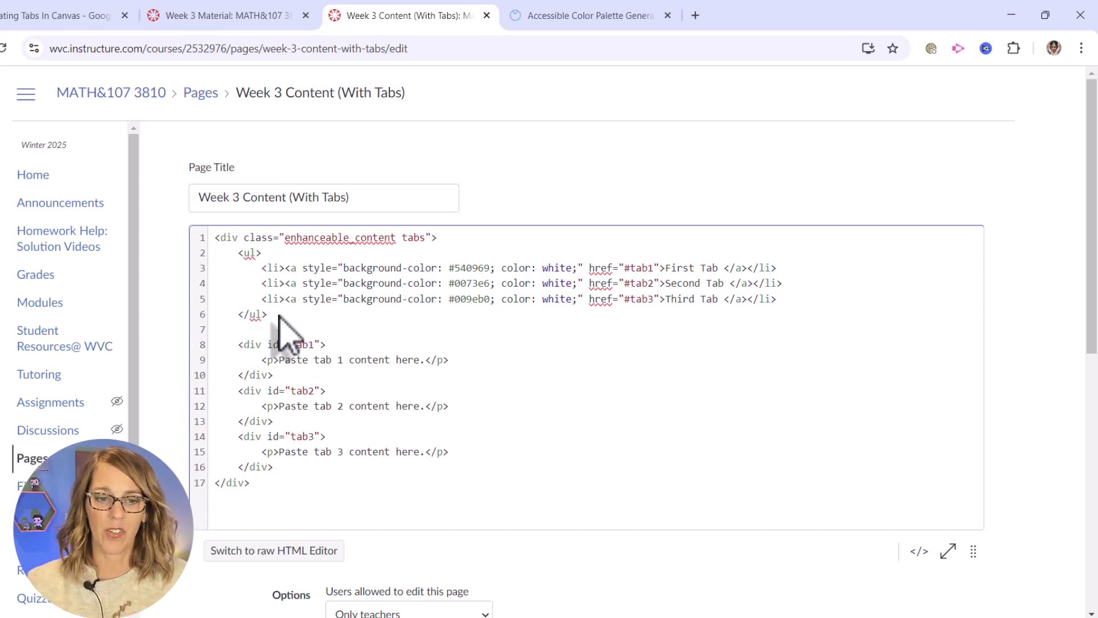
left_click(281, 375)
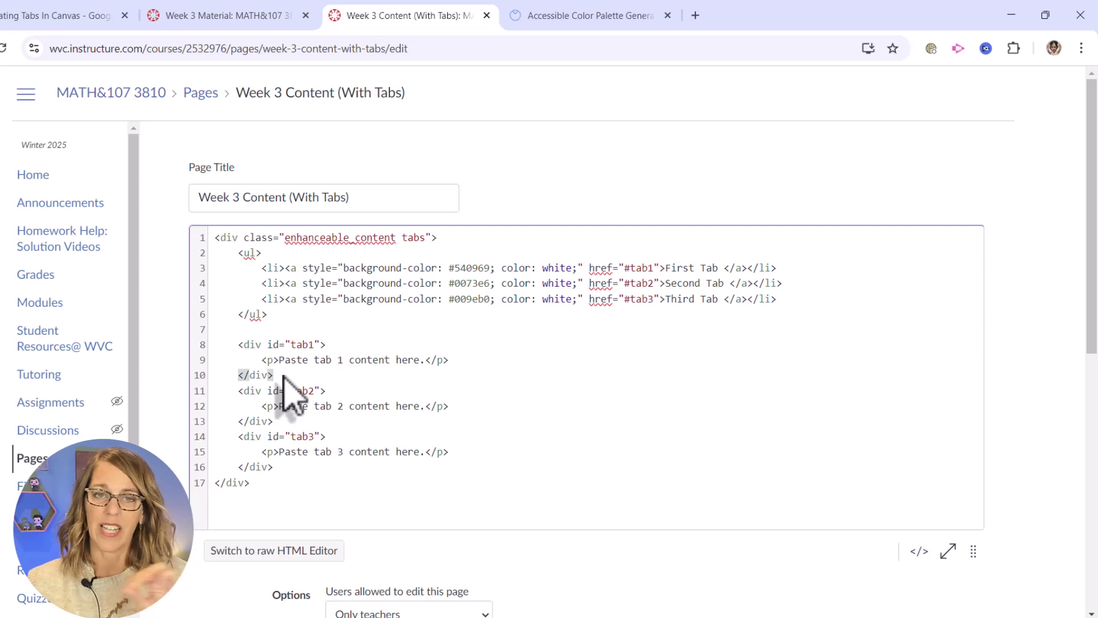
key("Return")
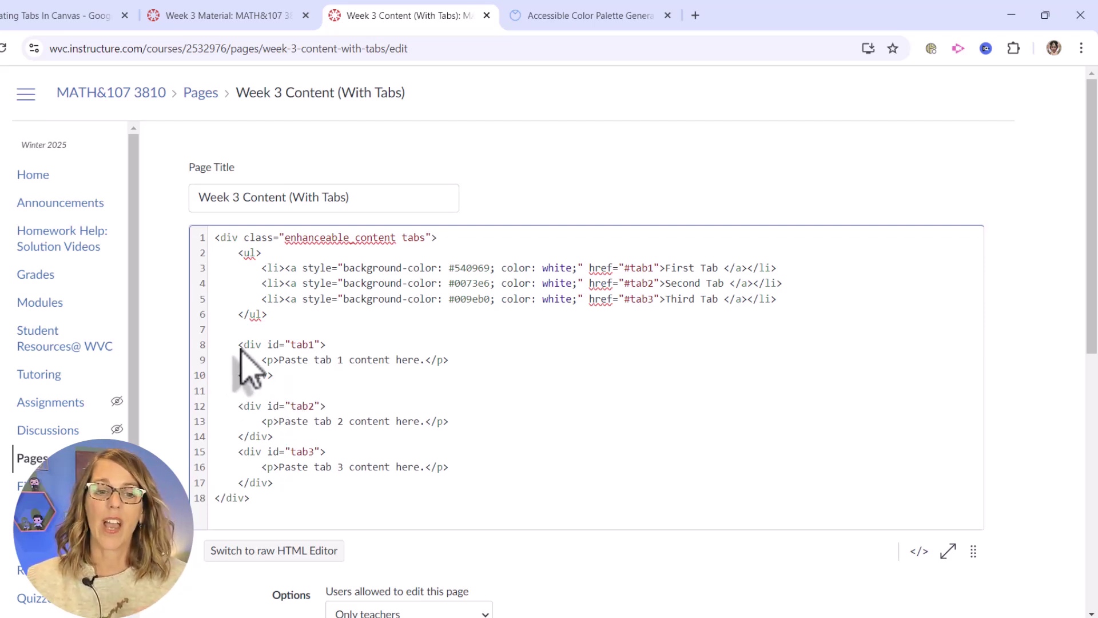
left_click_drag(279, 360, 427, 361)
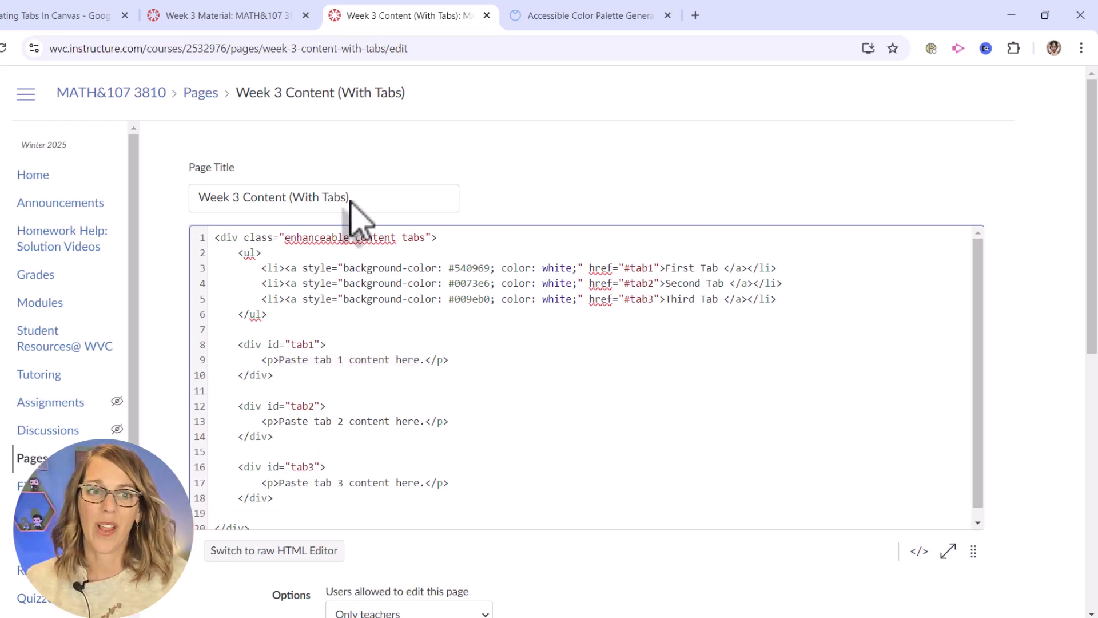
Return to the Week 3 Material page and show its HTML source
left_click(265, 18)
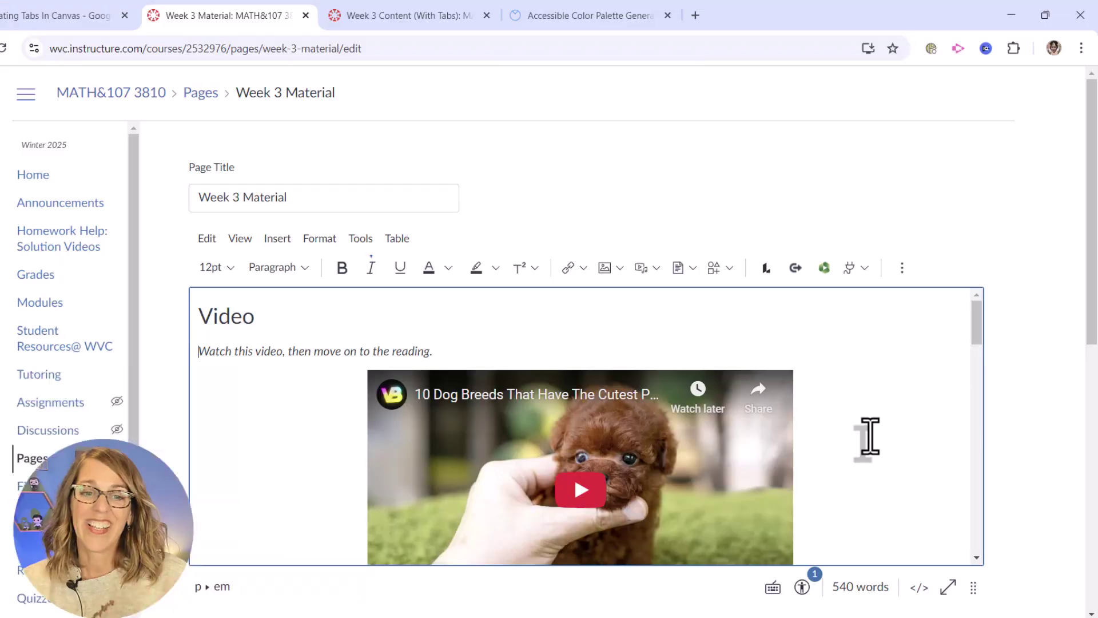
scroll(870, 436, "down", 8)
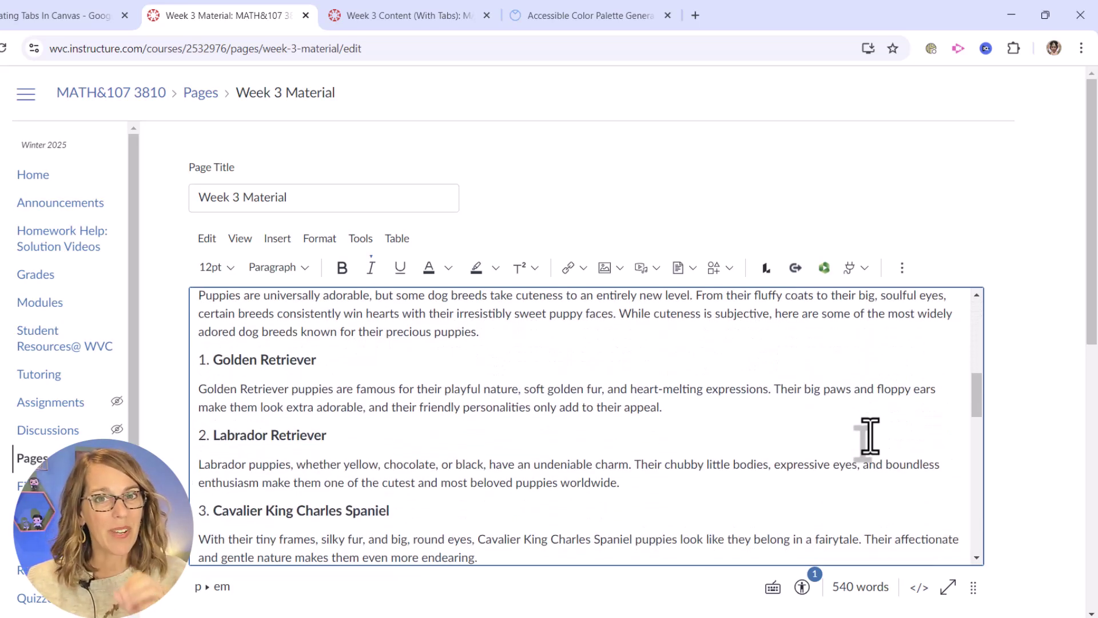
scroll(869, 435, "down", 1)
scroll(847, 441, "up", 5)
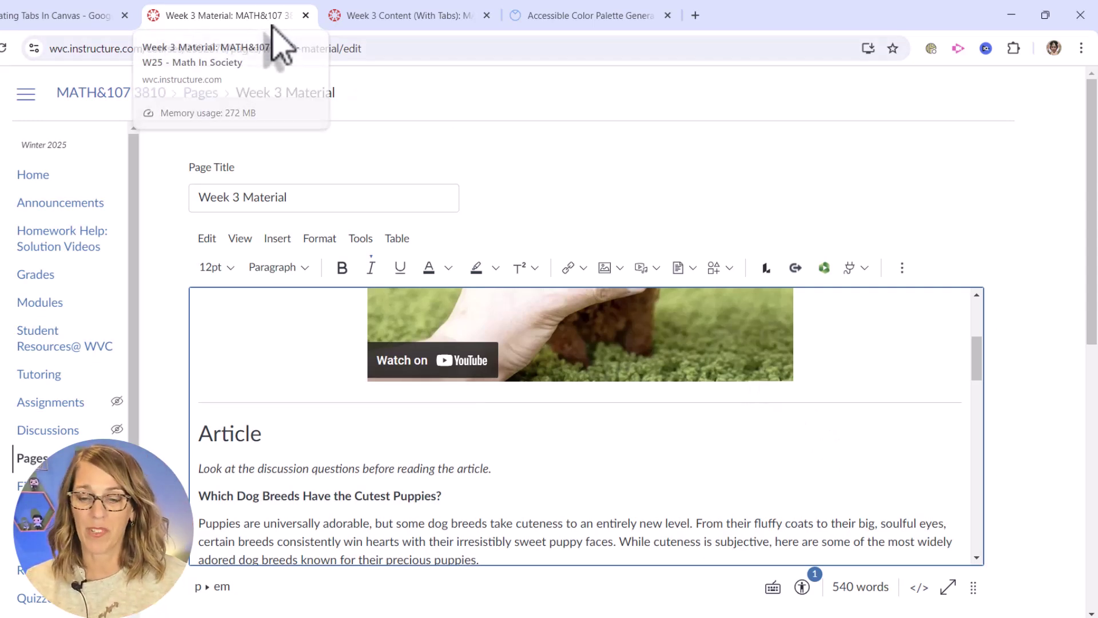
left_click(921, 589)
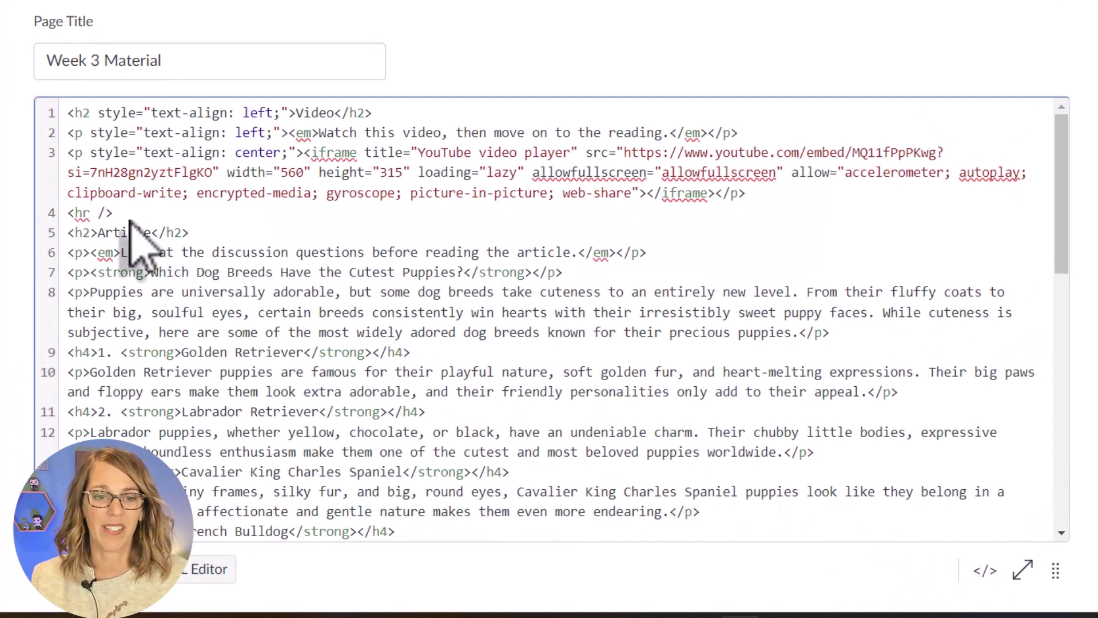
Copy the Video section's HTML, from its h2 heading through the embedded video paragraph, stopping before the first hr tag
left_click_drag(113, 213, 64, 216)
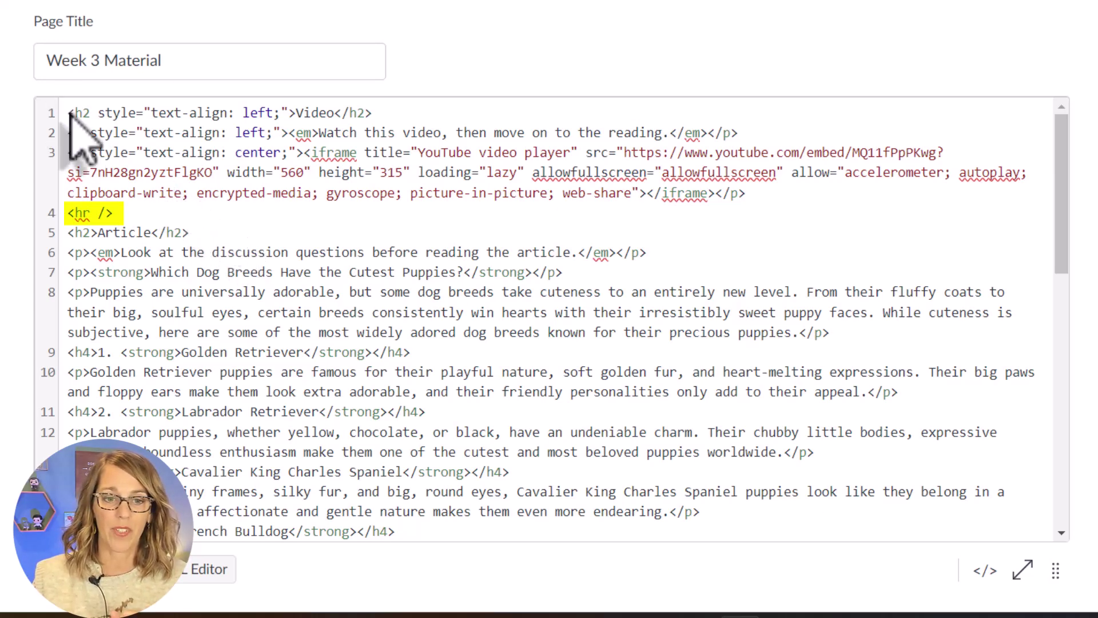
left_click_drag(70, 113, 755, 212)
key("ctrl+c")
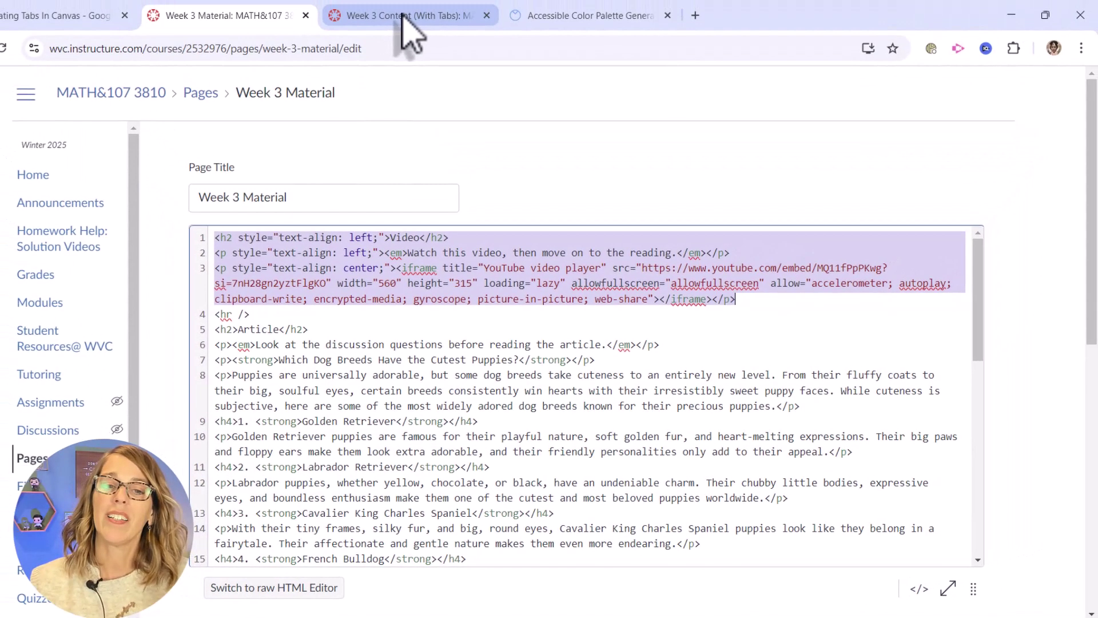
Replace the "Paste tab 1 content here." placeholder in the Week 3 Content (With Tabs) page with the copied Video section HTML
left_click(403, 16)
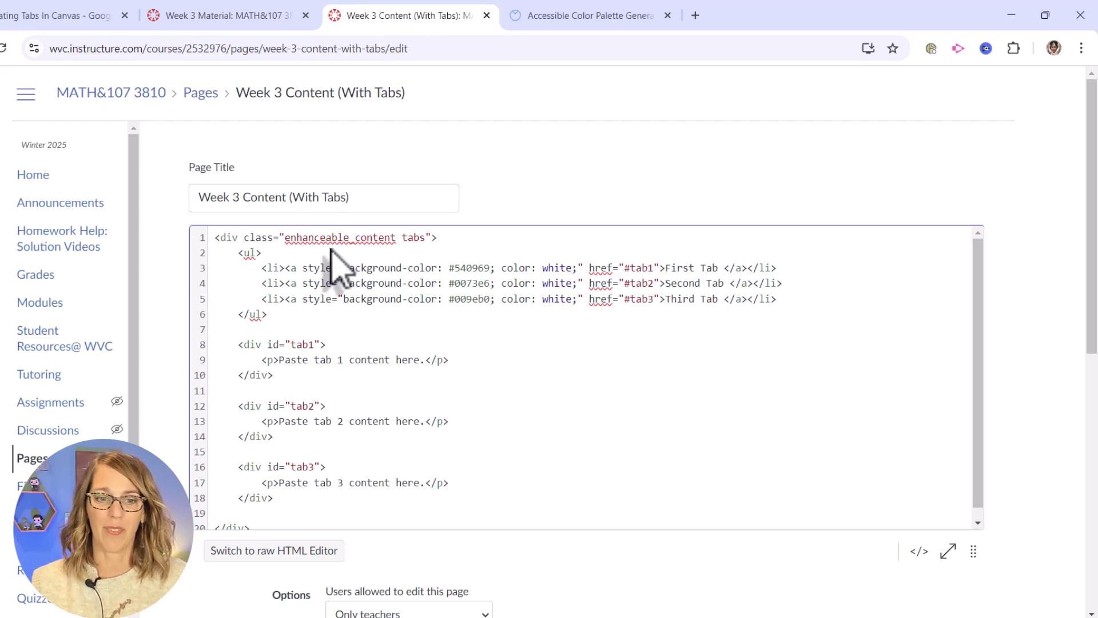
left_click_drag(279, 360, 425, 365)
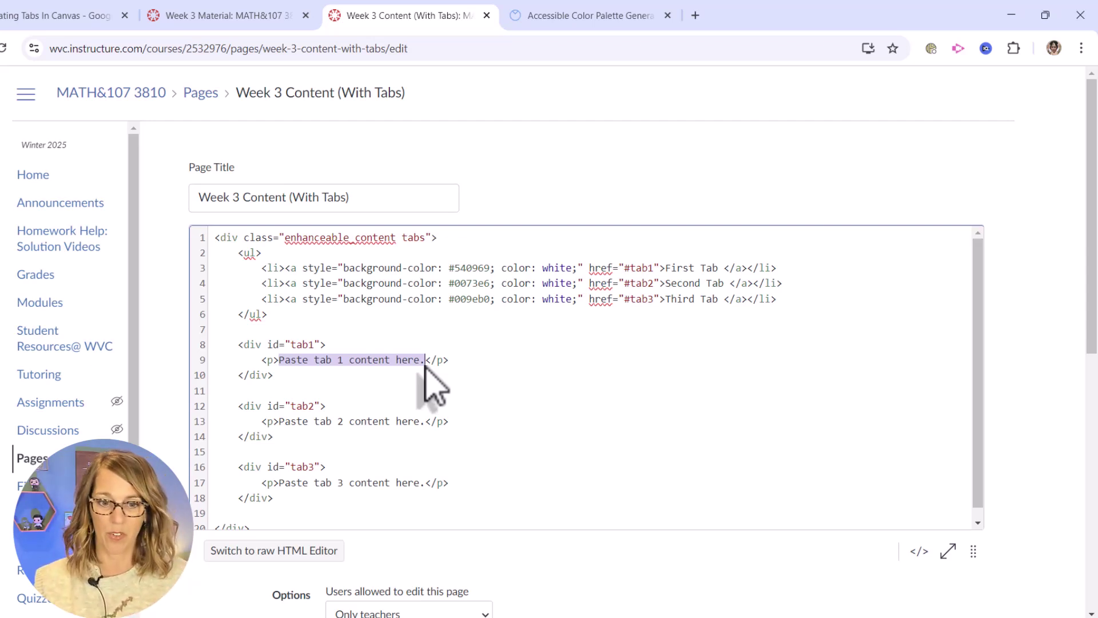
key("ctrl+v")
key("Down")
key("Down")
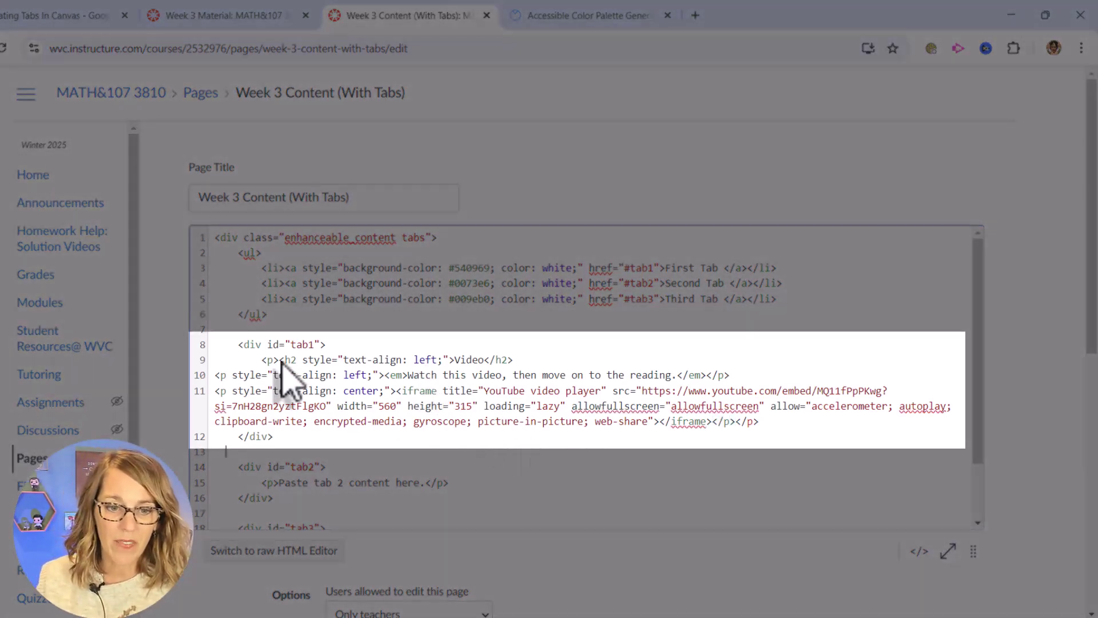
left_click_drag(280, 360, 738, 428)
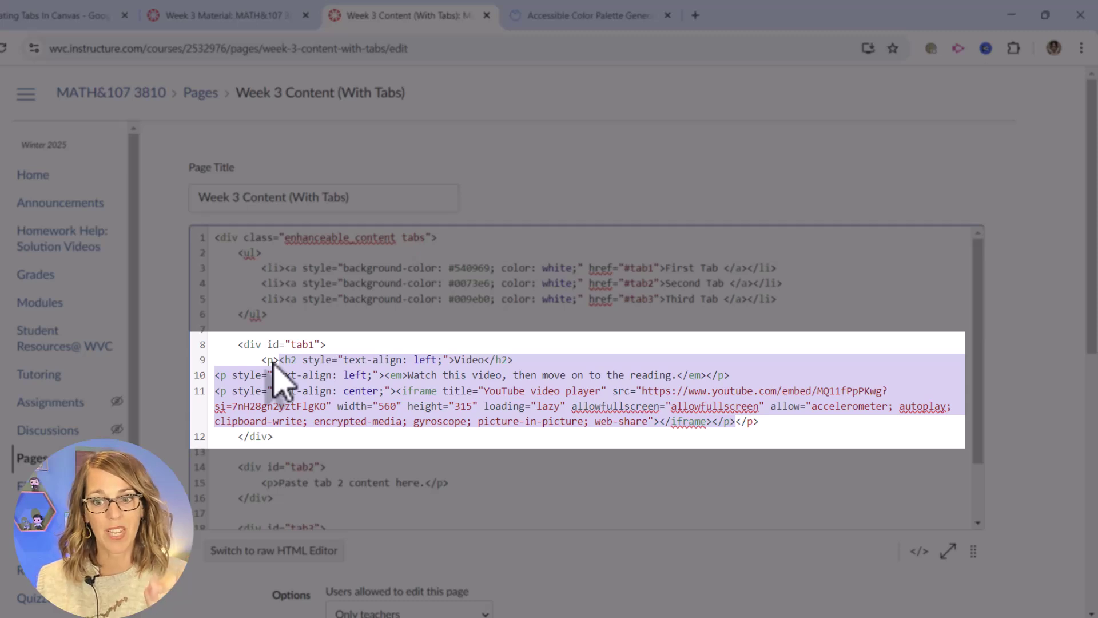
left_click(785, 435)
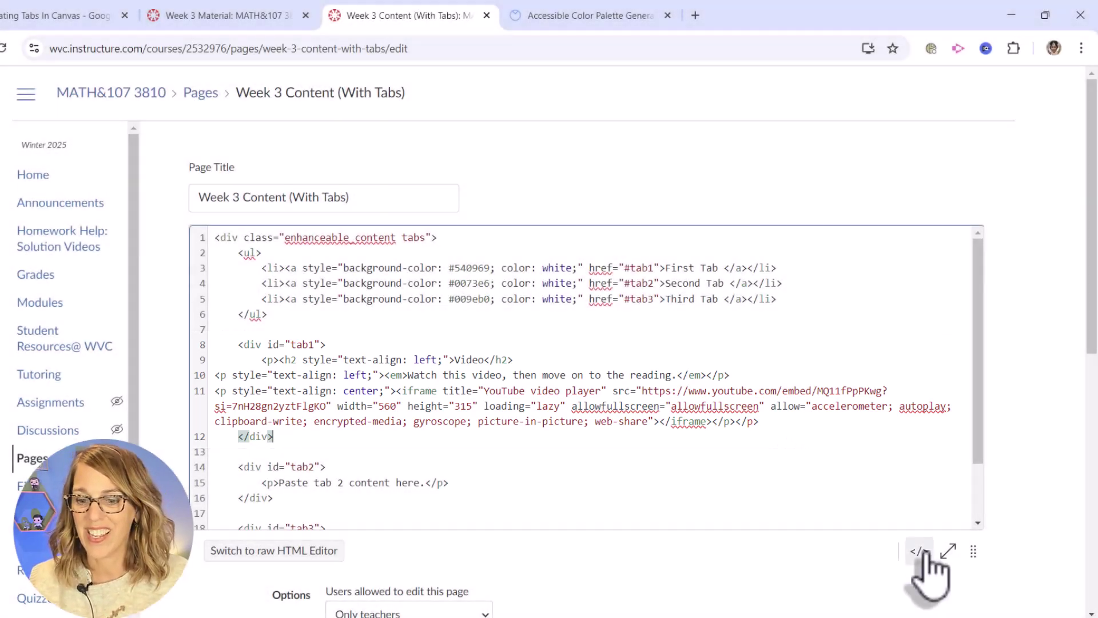
Return from the HTML source to the visual editor and save the Week 3 Content (With Tabs) page
left_click(919, 551)
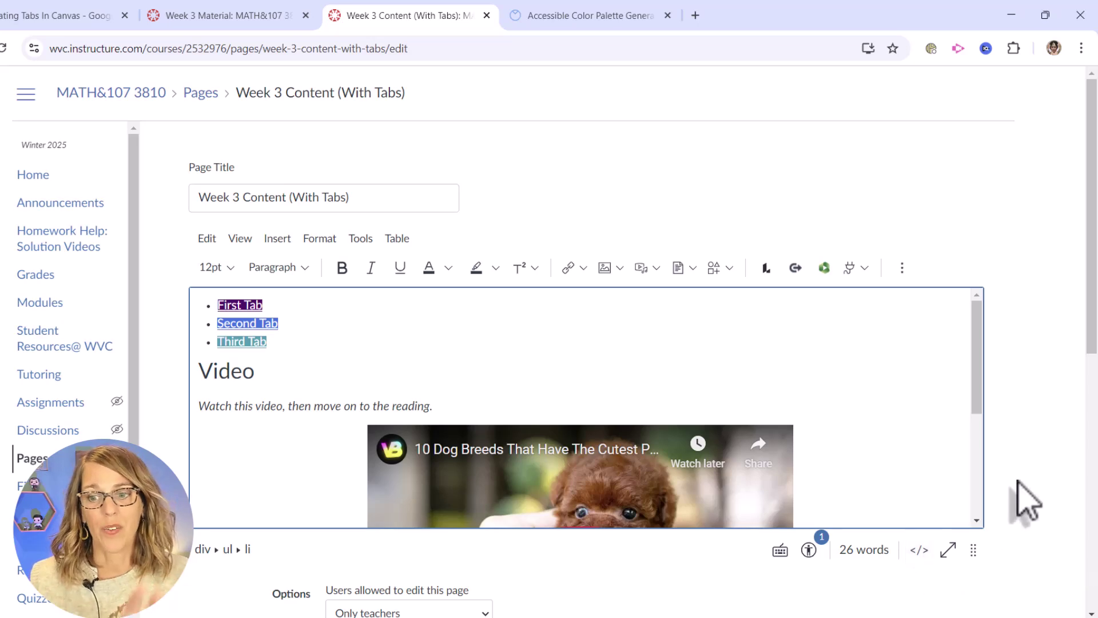
scroll(1026, 500, "down", 8)
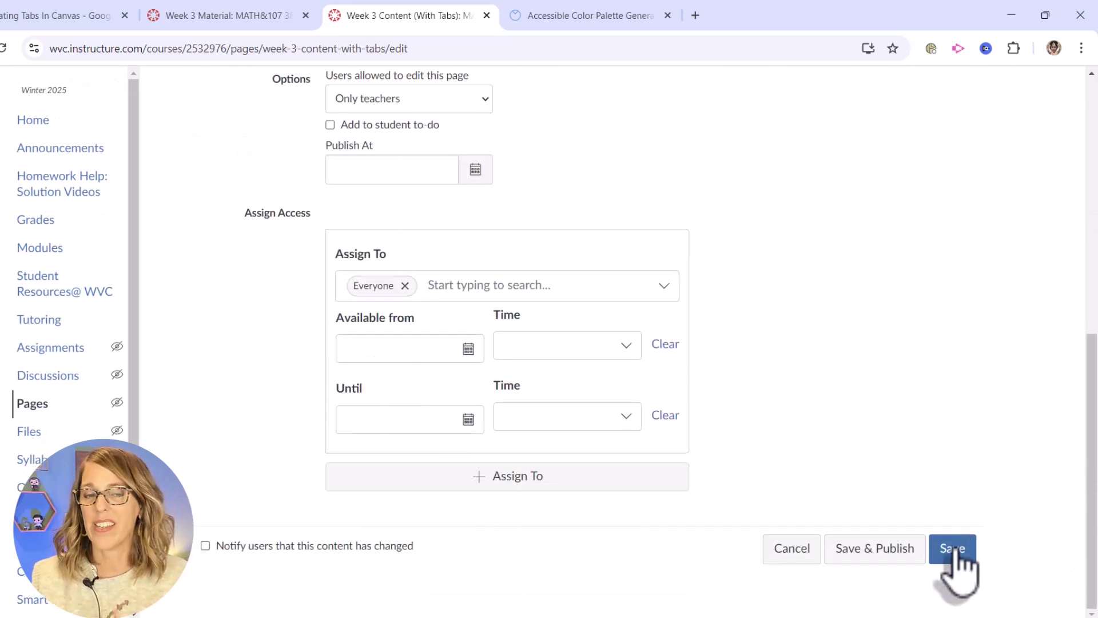
left_click(955, 551)
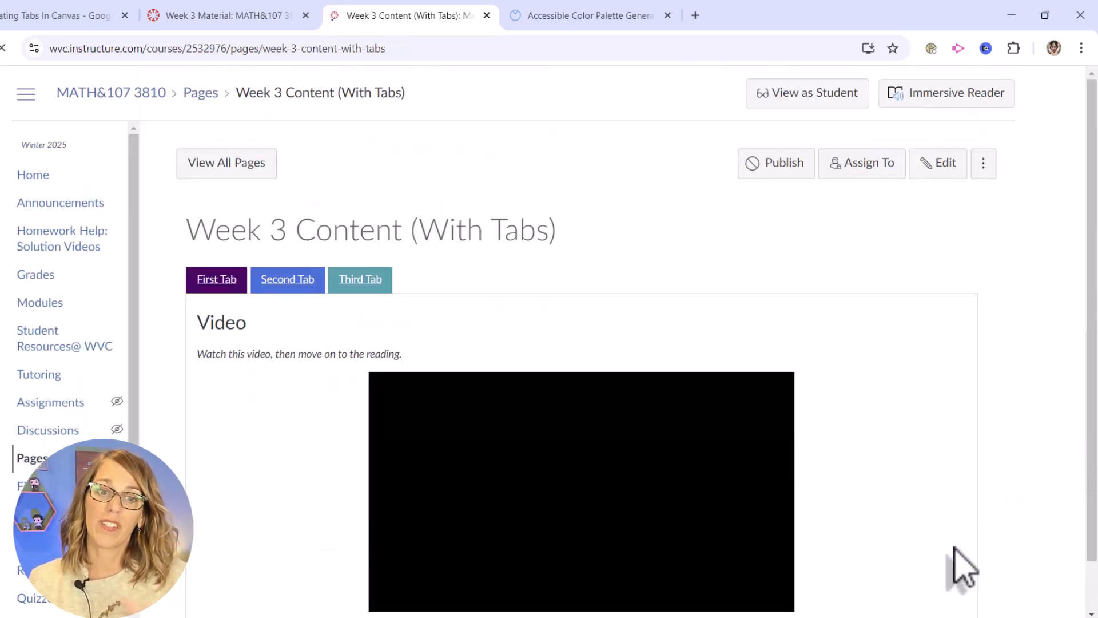
scroll(455, 466, "down", 1)
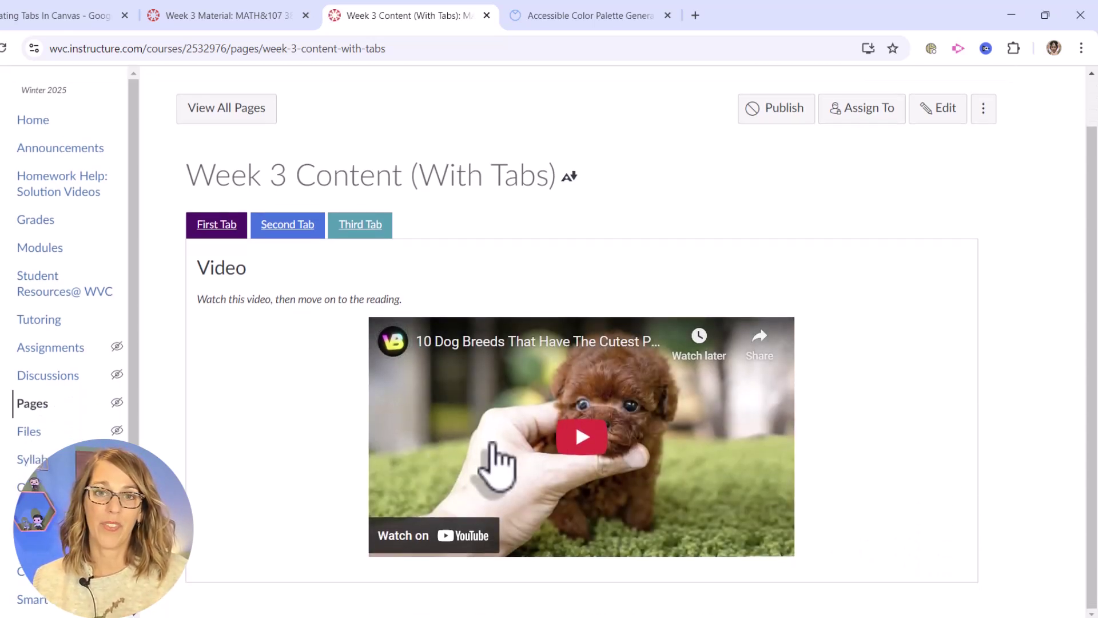
Check the content of the Second, Third and First tabs on the saved page
left_click(288, 225)
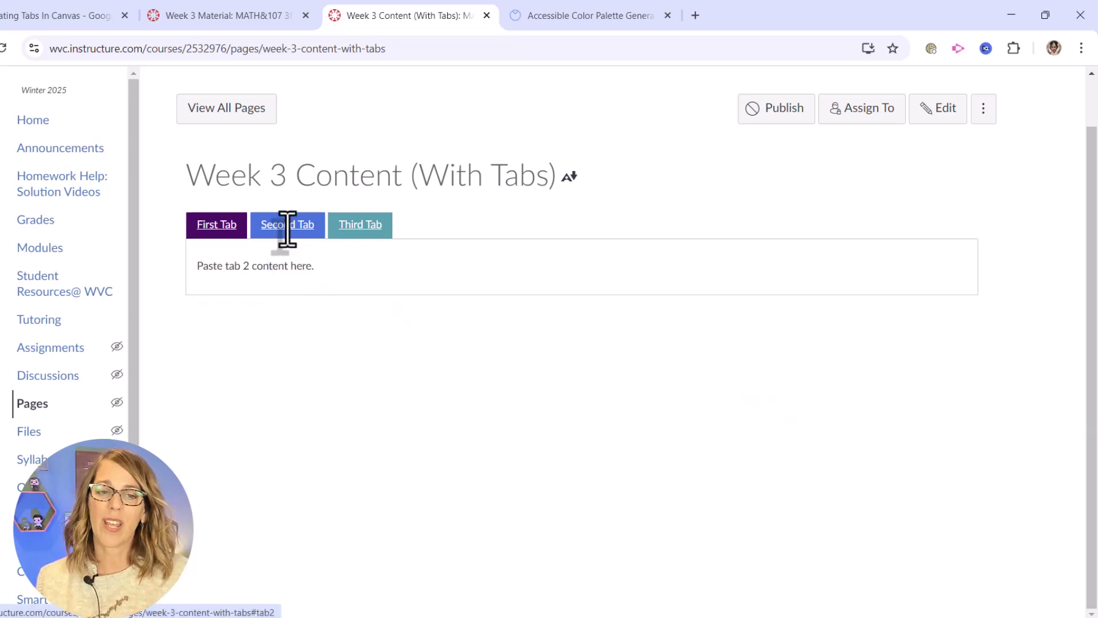
left_click(366, 227)
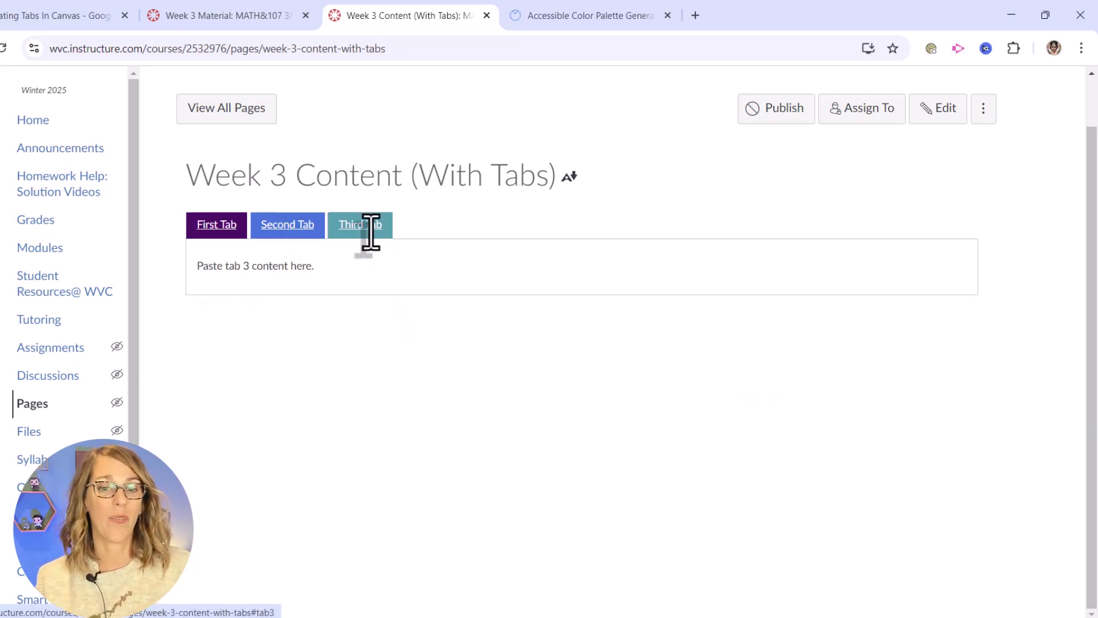
left_click(302, 231)
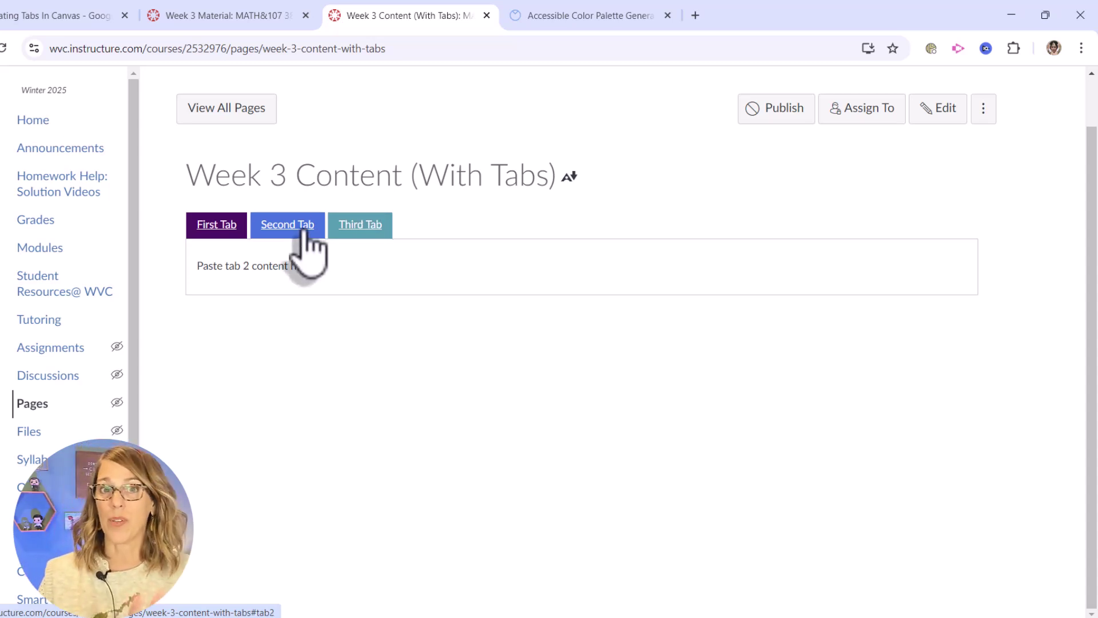
left_click(237, 229)
left_click(219, 228)
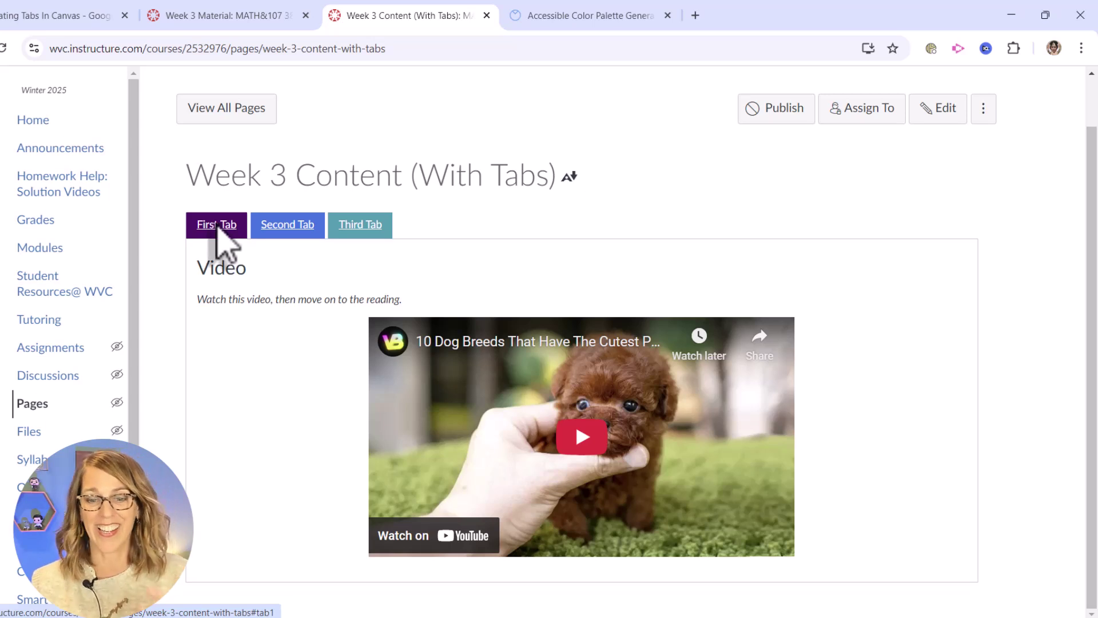
Reopen the page for editing in HTML source and insert blank lines after the tab1 and tab2 div blocks
left_click(930, 112)
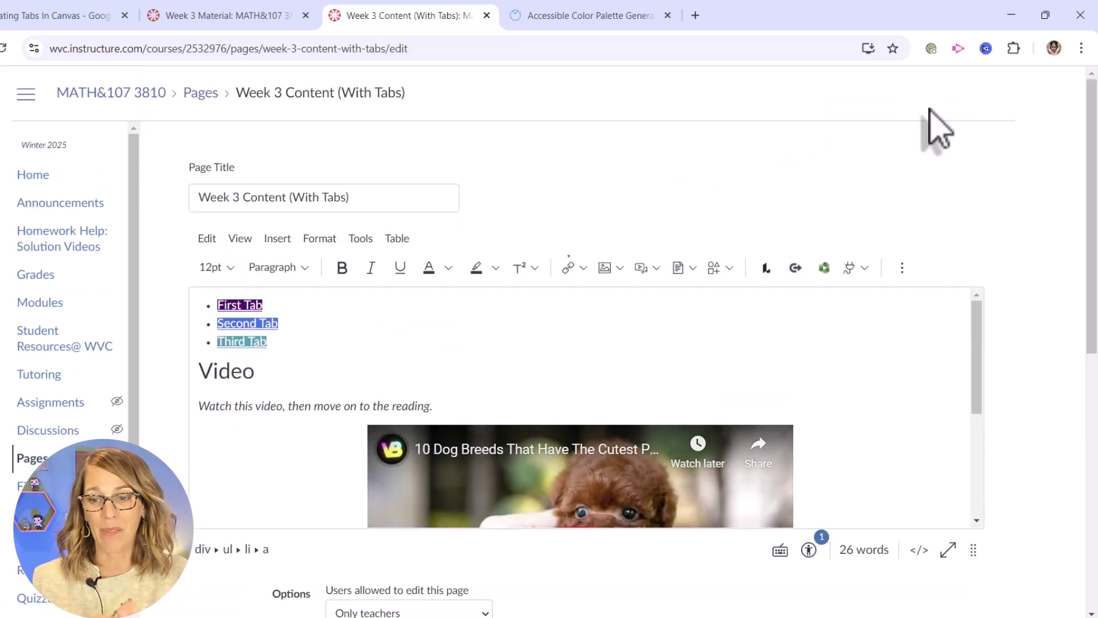
left_click(919, 551)
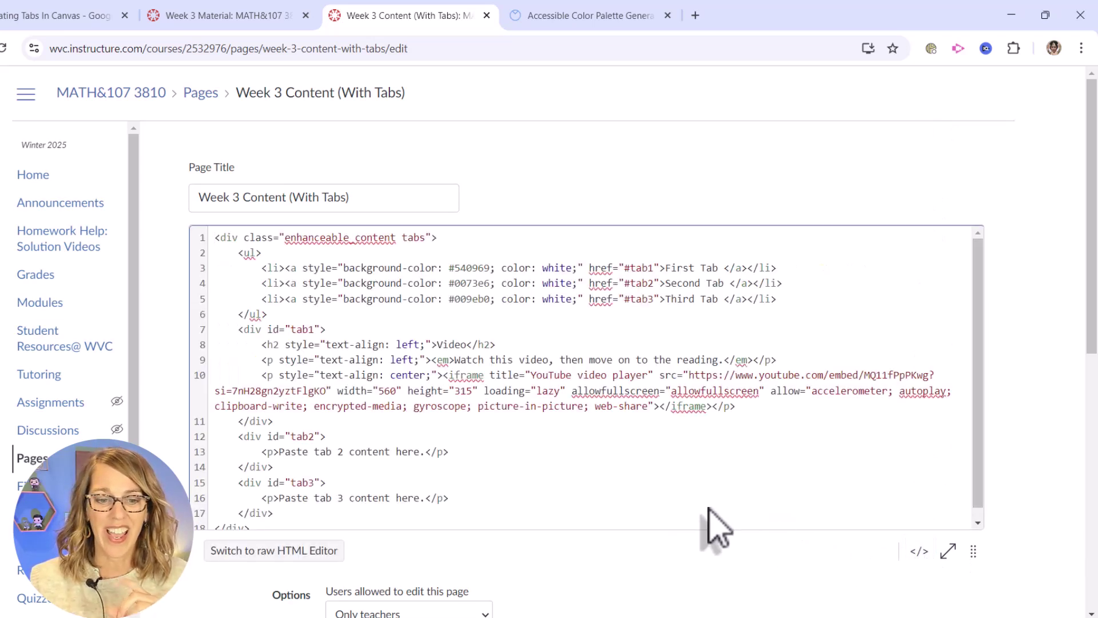
left_click(280, 422)
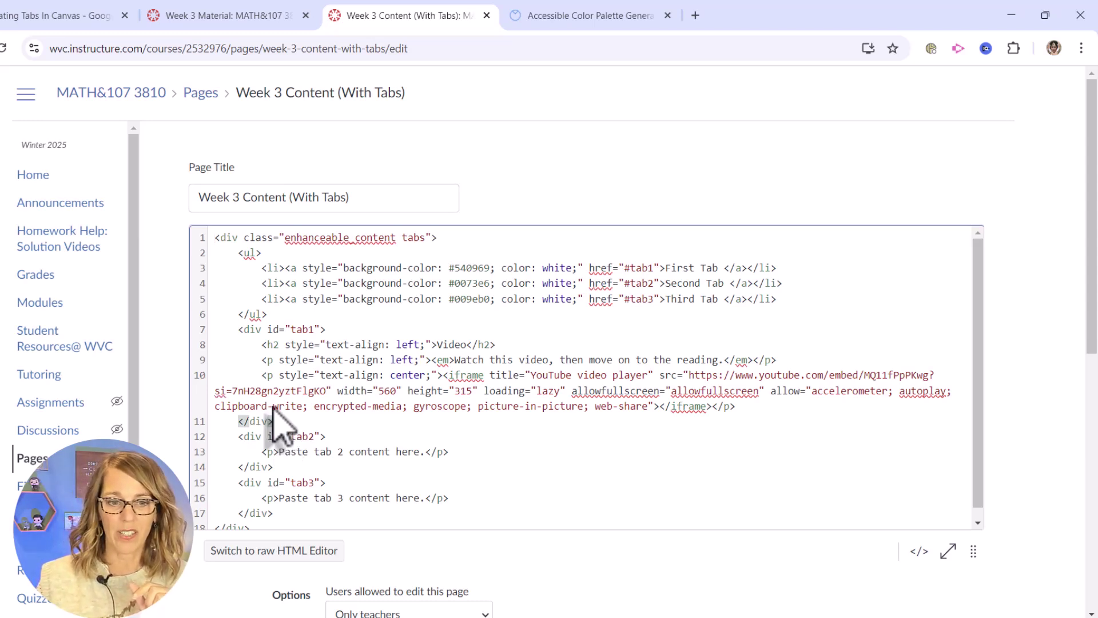
left_click_drag(235, 329, 295, 424)
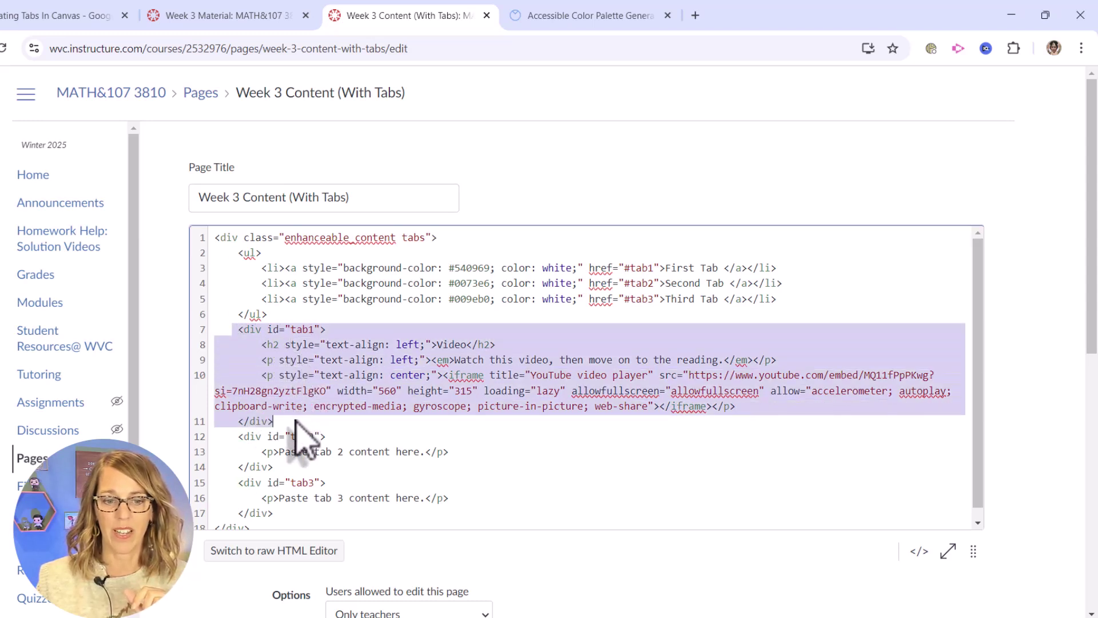
left_click(281, 424)
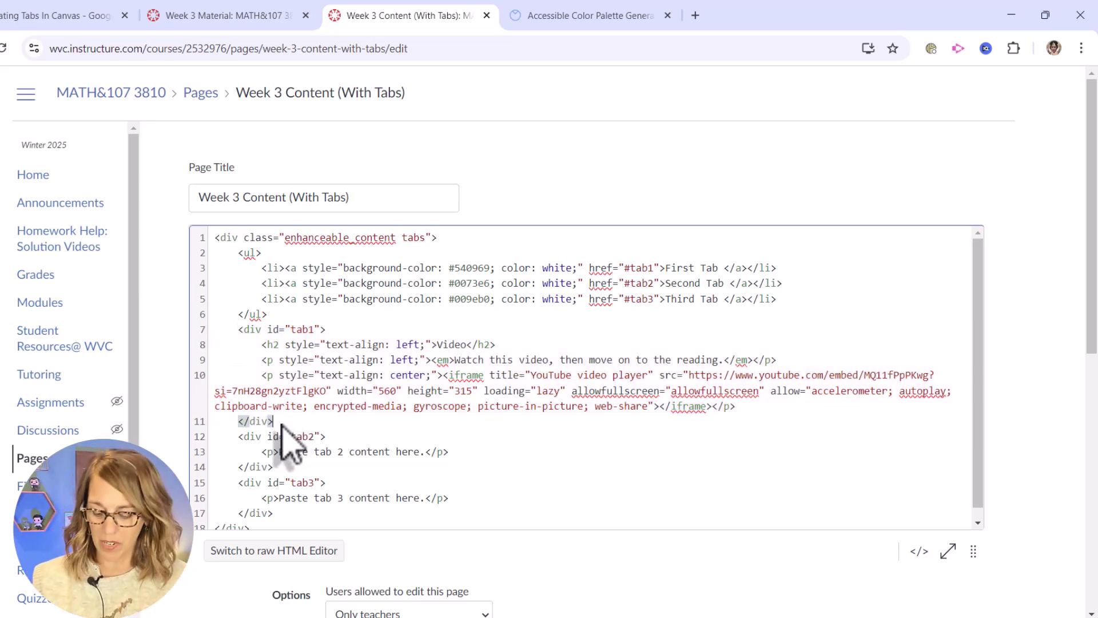
key("Return")
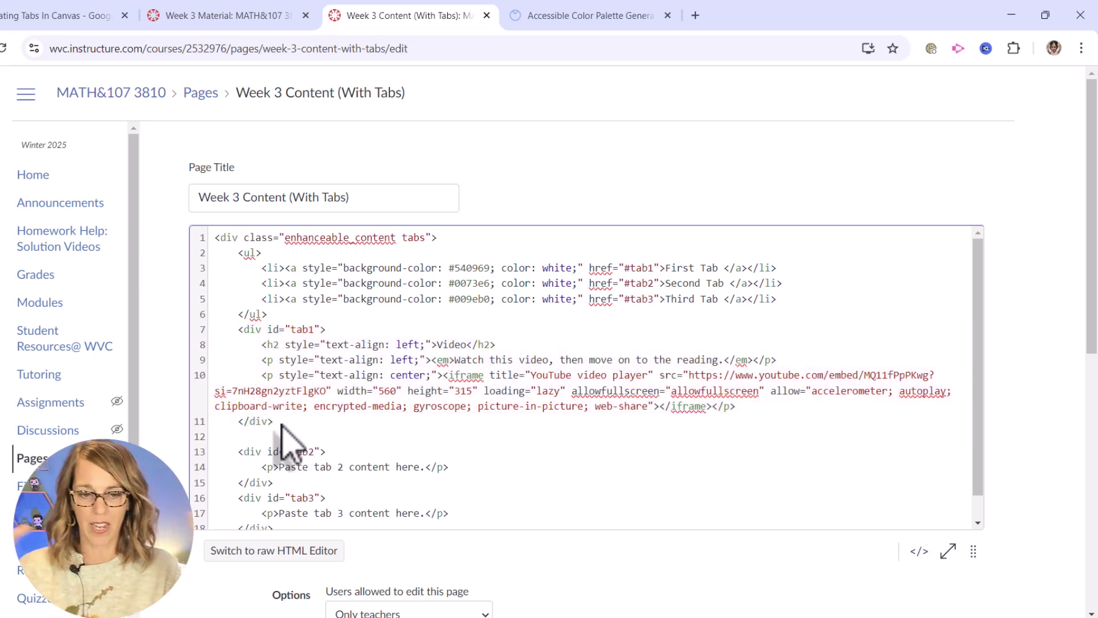
left_click(303, 486)
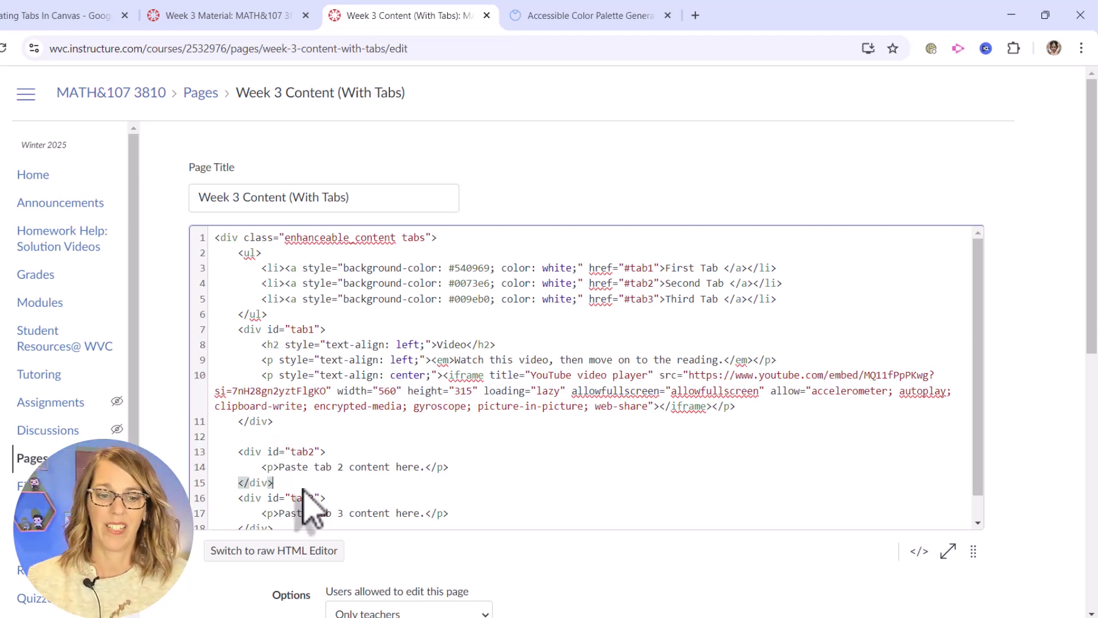
key("Return")
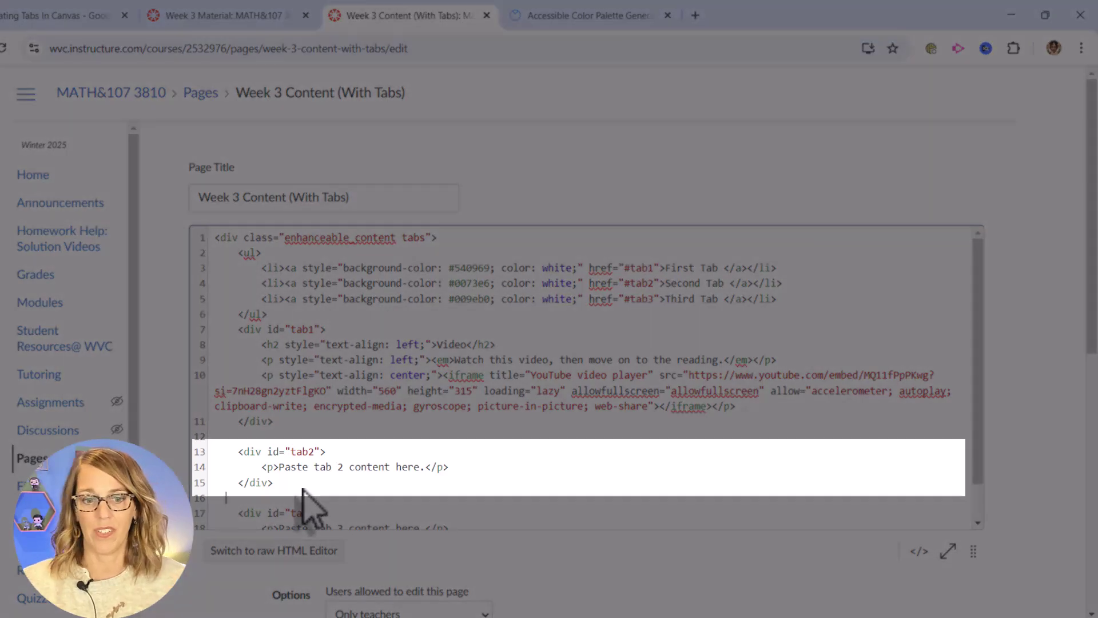
left_click_drag(279, 467, 424, 469)
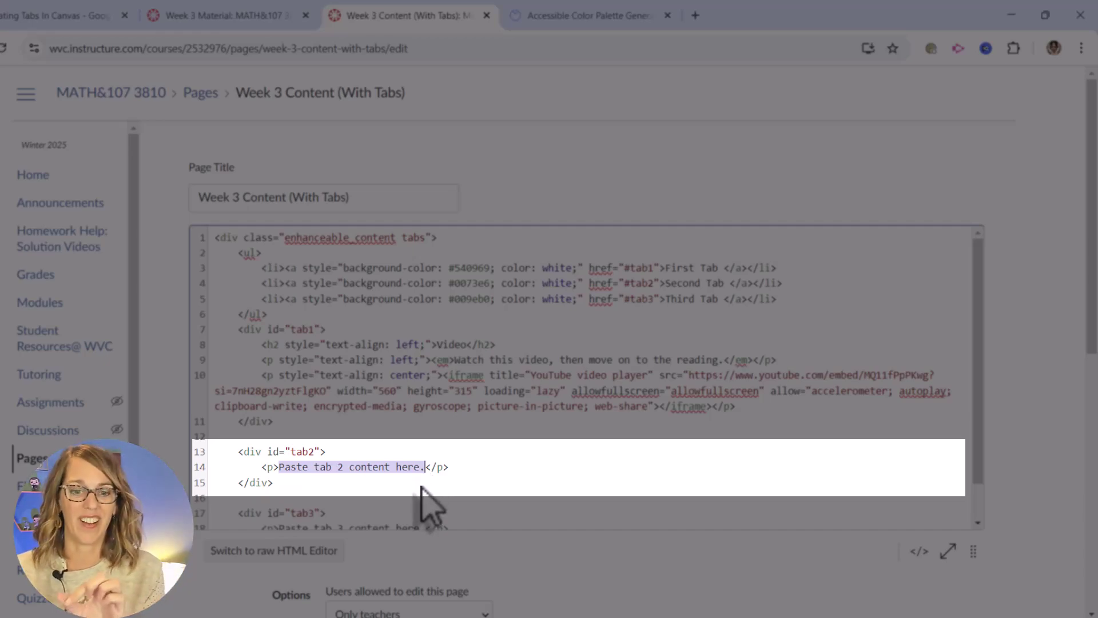
left_click(425, 483)
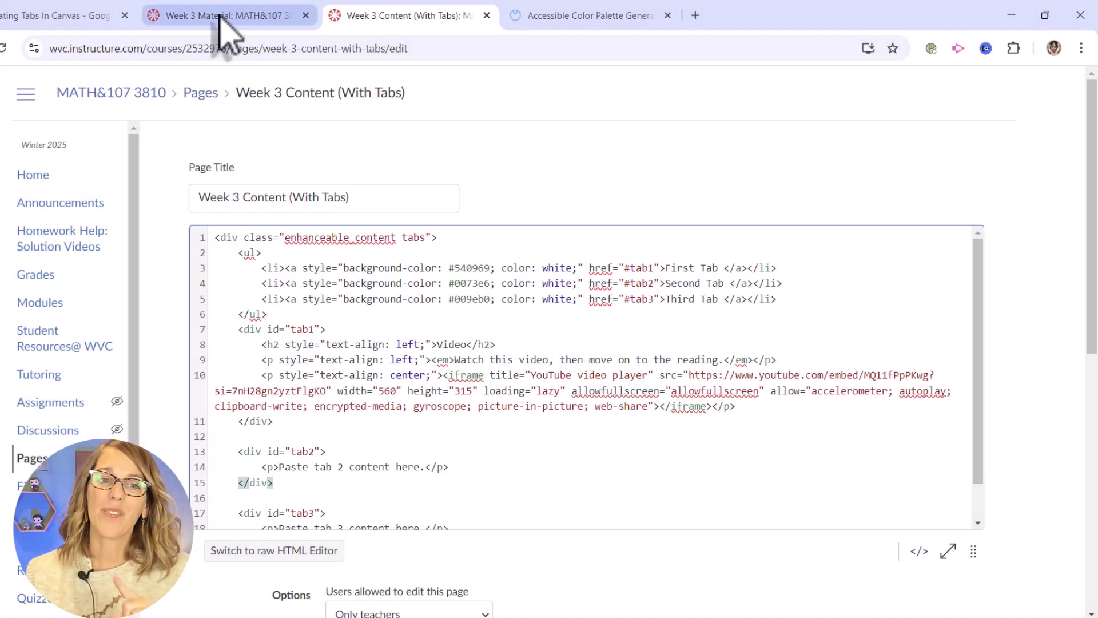
Switch to the Week 3 Material page's visual editor and review where the Article section starts and ends
left_click(220, 18)
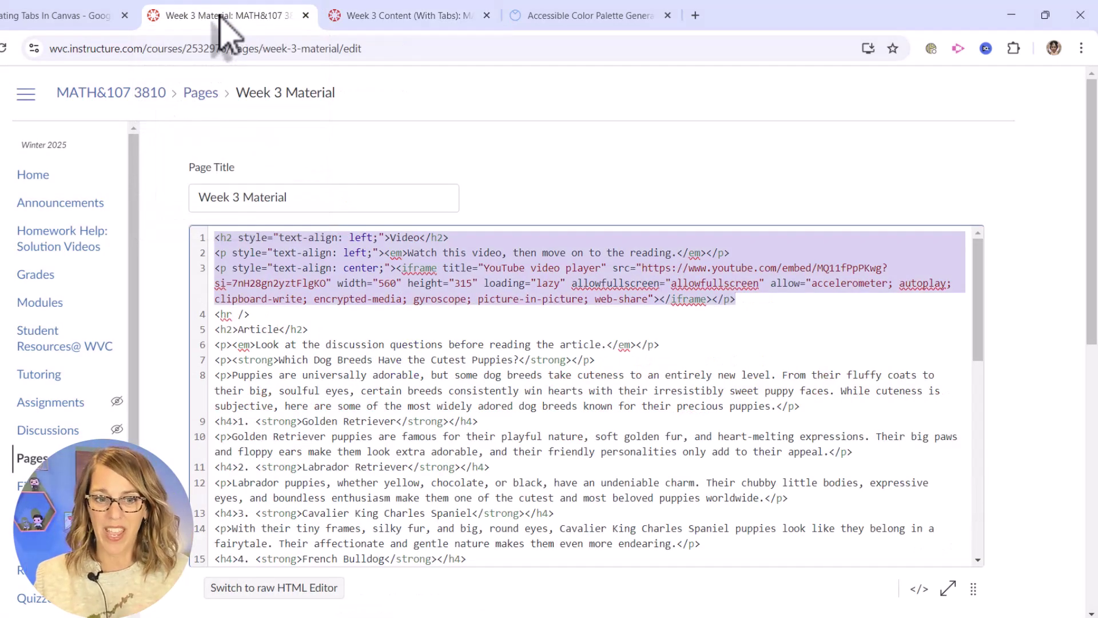
left_click(928, 595)
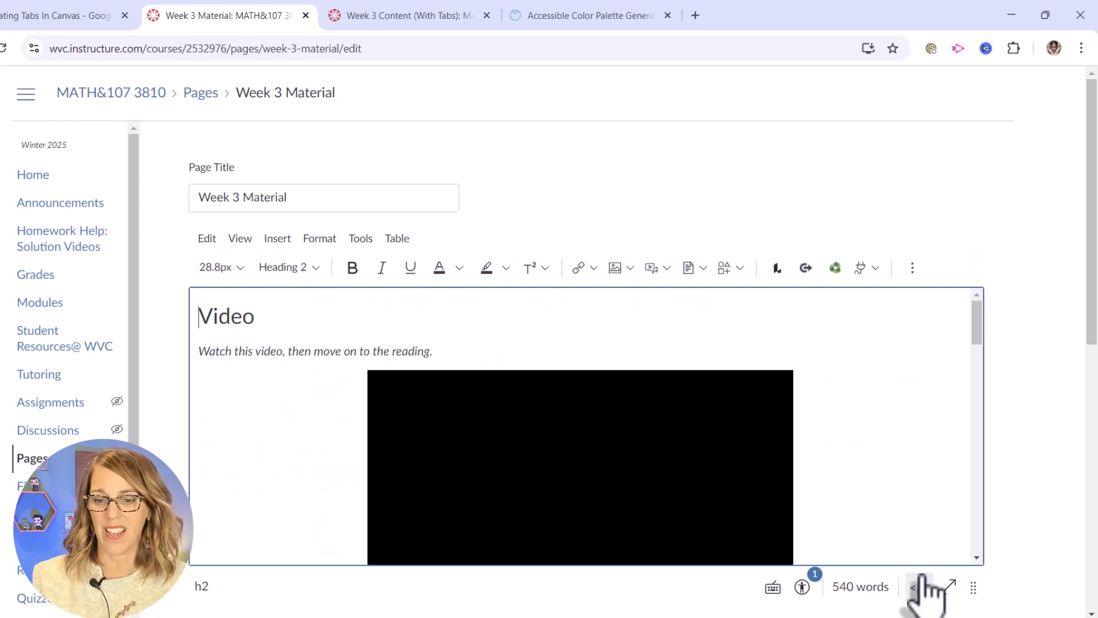
scroll(869, 449, "down", 3)
scroll(867, 451, "down", 1)
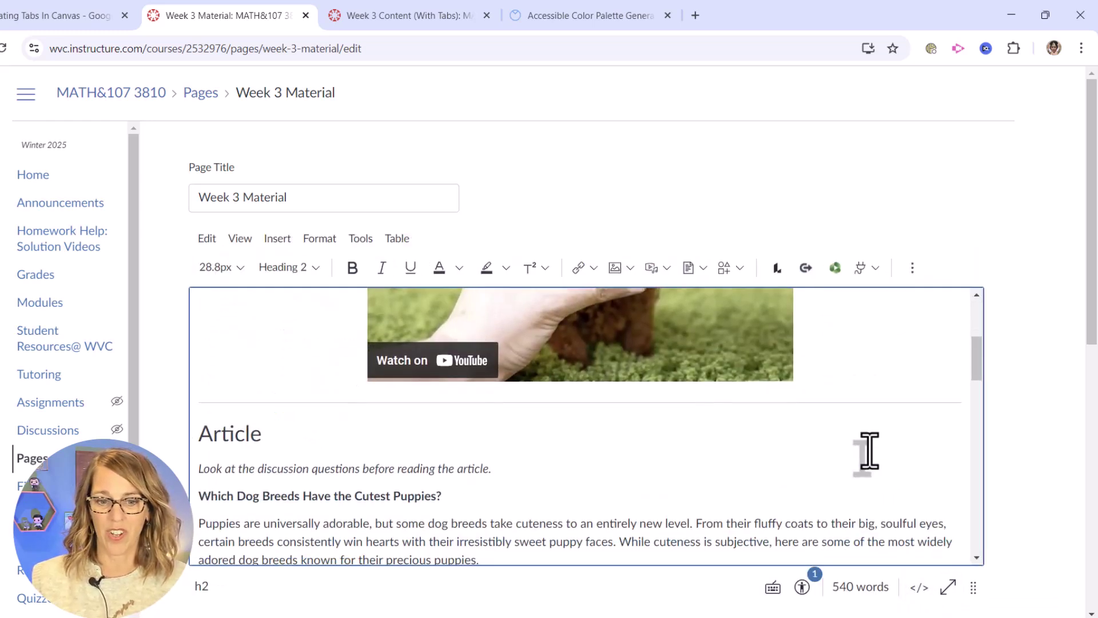
scroll(836, 448, "down", 1)
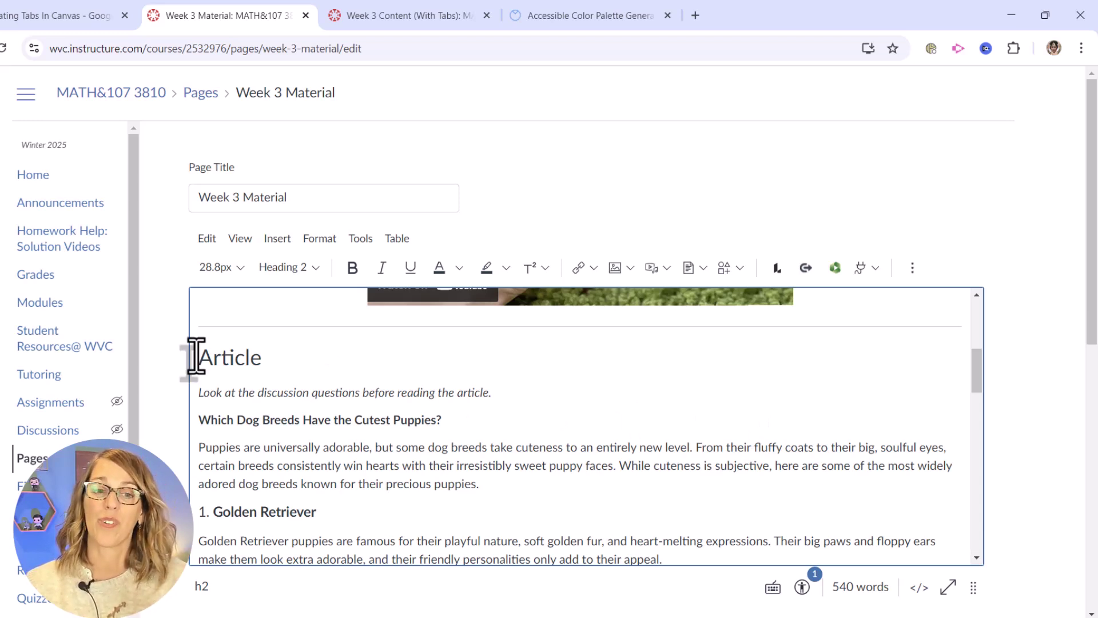
scroll(405, 399, "down", 7)
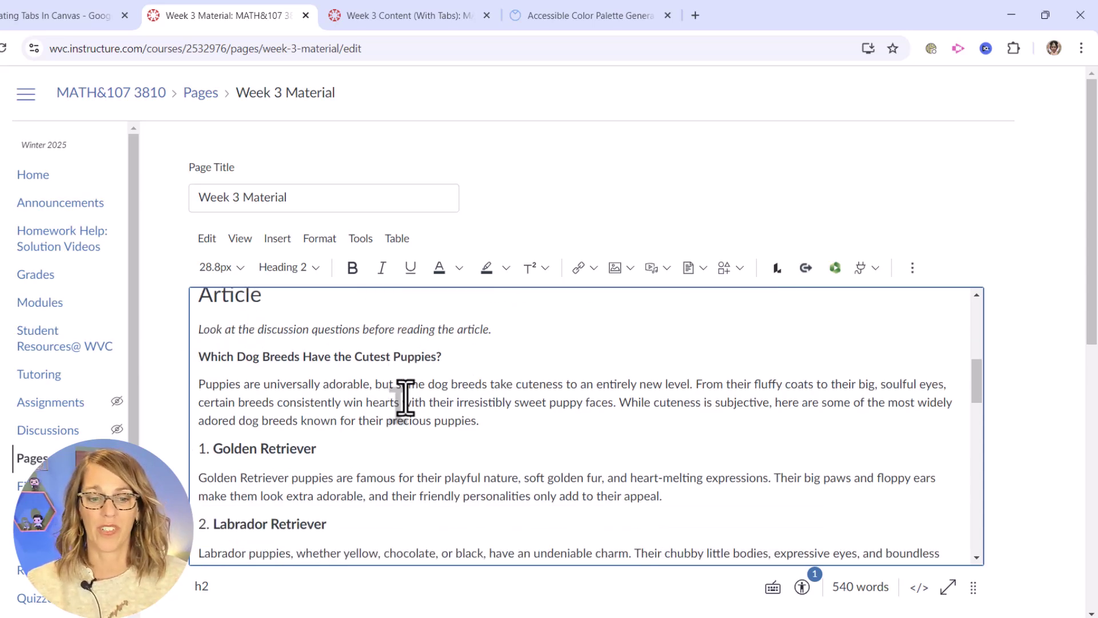
scroll(406, 399, "down", 9)
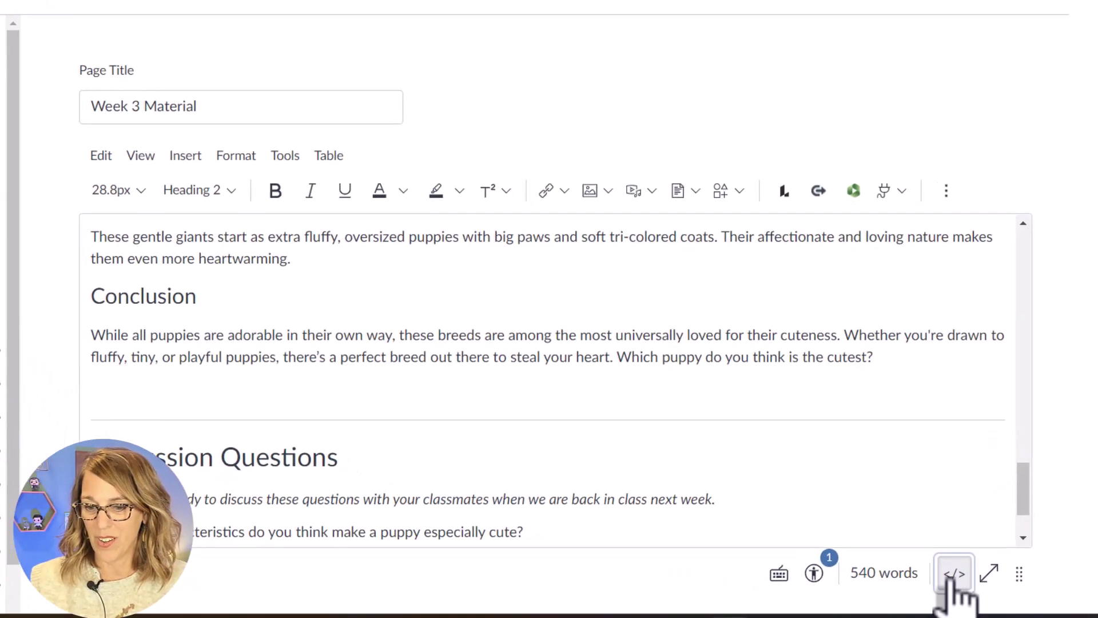
Show the Week 3 Material HTML source and place the cursor before the Article h2 heading, after the first hr tag
left_click(952, 574)
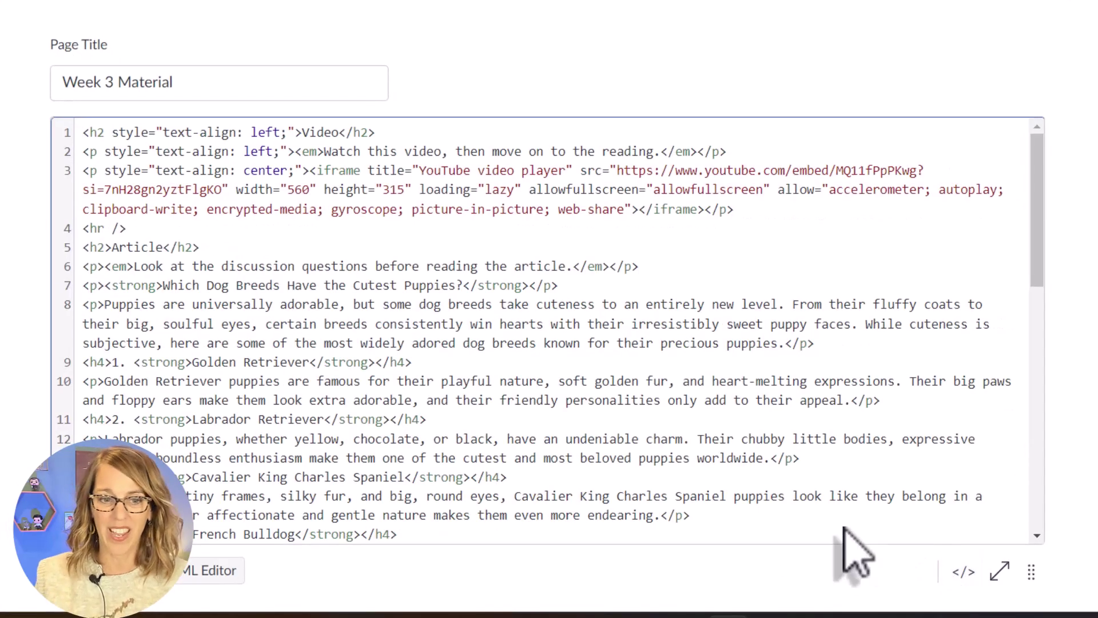
scroll(342, 337, "down", 3)
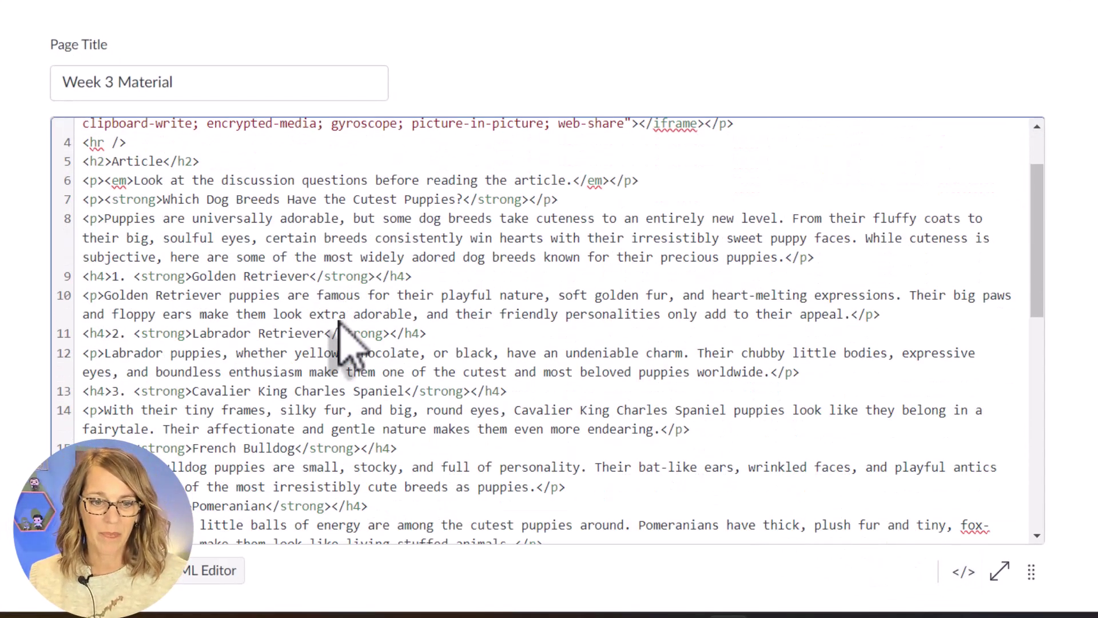
left_click_drag(127, 133, 80, 133)
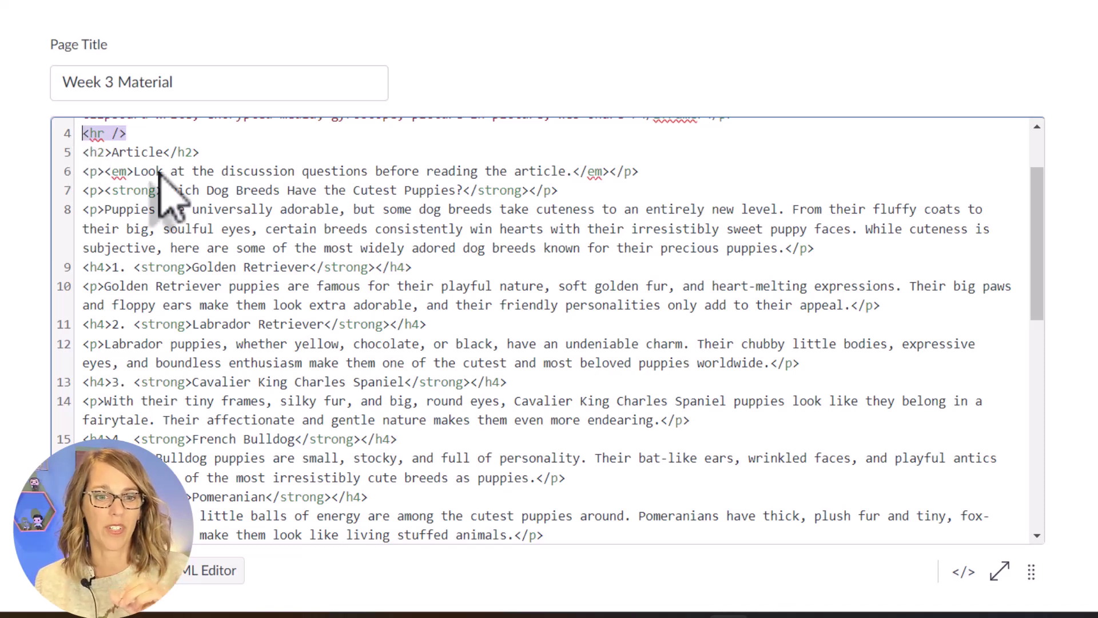
key("Right")
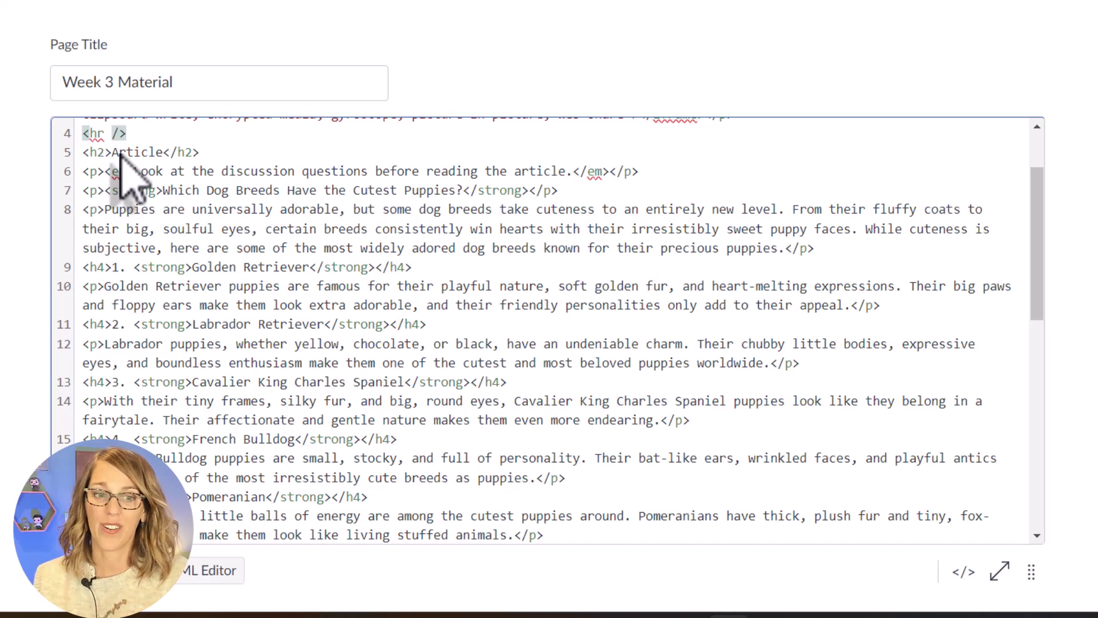
left_click(84, 152)
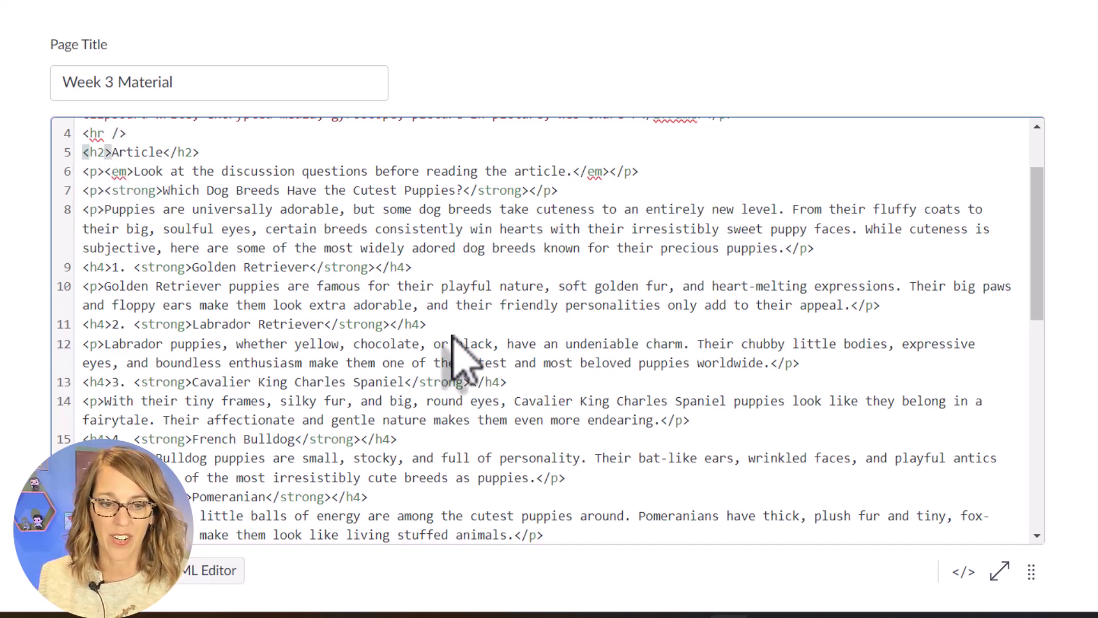
Copy the Article section's HTML, from its h2 heading through the &nbsp; paragraph, stopping before the second hr tag
scroll(453, 338, "down", 7)
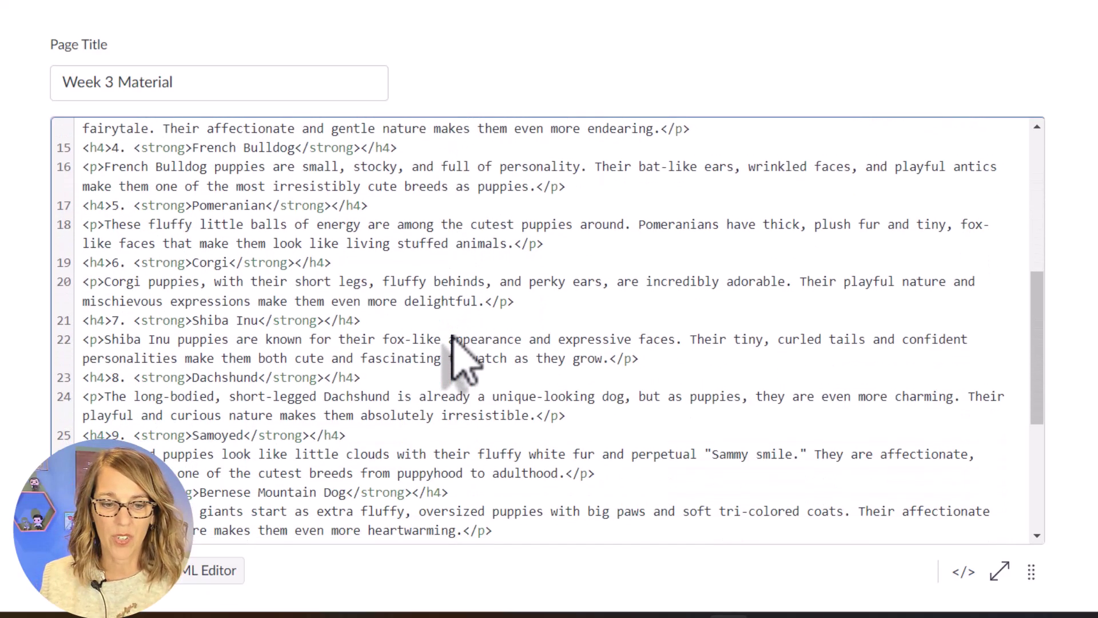
scroll(453, 354, "down", 3)
left_click(125, 366)
left_click_drag(127, 368, 83, 368)
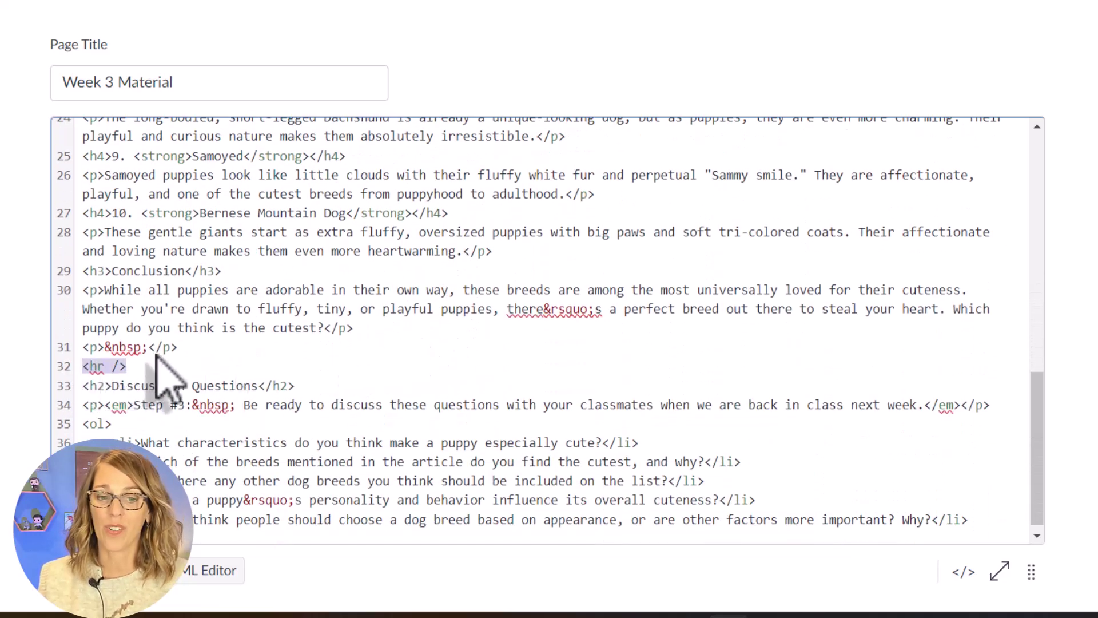
left_click_drag(199, 350, 76, 252)
scroll(130, 188, "up", 6)
scroll(135, 196, "up", 2)
scroll(42, 221, "up", 4)
scroll(106, 199, "up", 2)
scroll(563, 395, "down", 10)
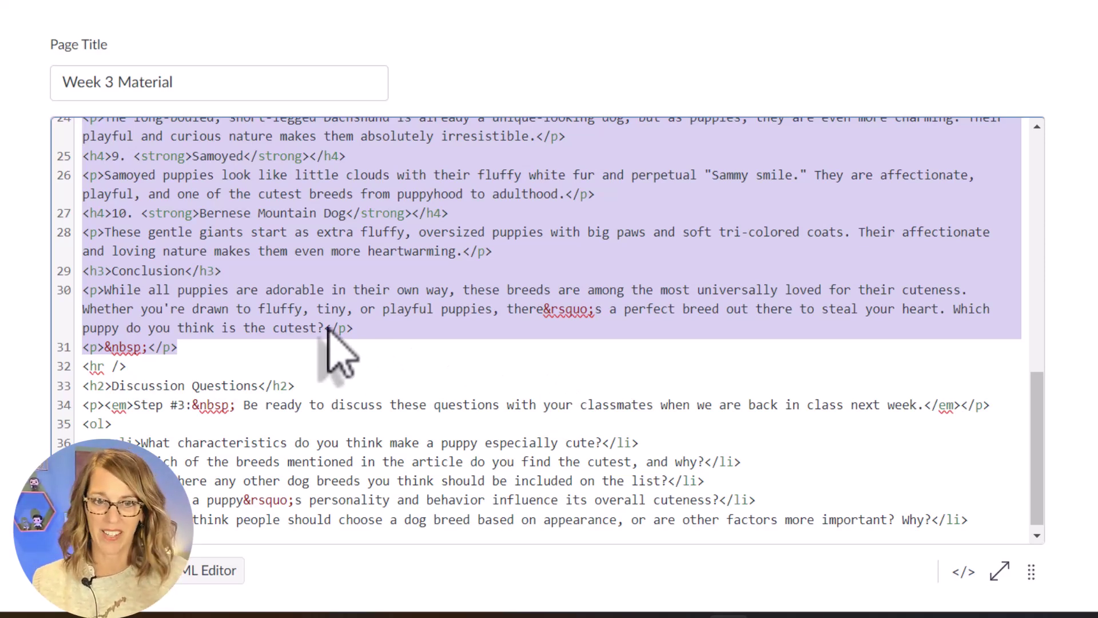
Replace the "Paste tab 2 content here." placeholder in the Week 3 Content (With Tabs) page with the copied Article section HTML
left_click(421, 24)
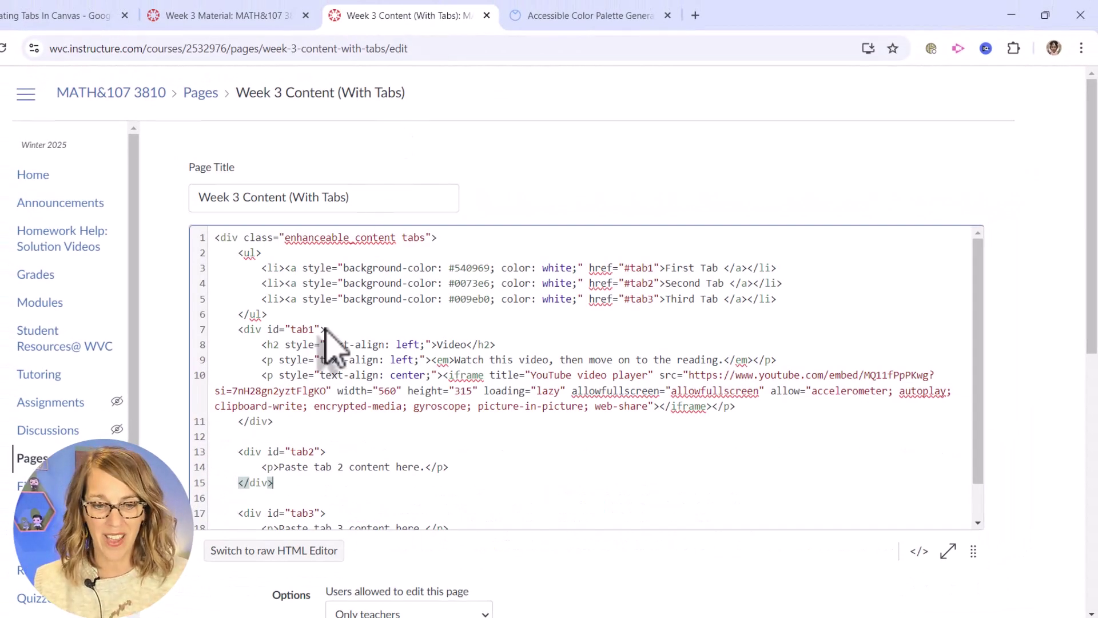
left_click_drag(281, 472, 403, 446)
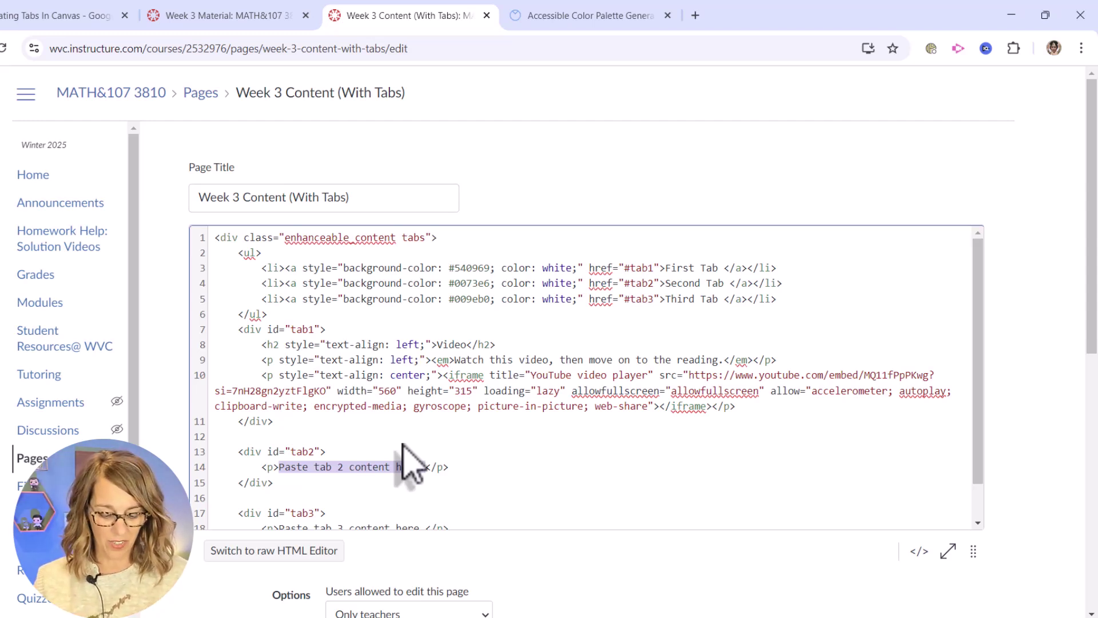
key("ctrl+v")
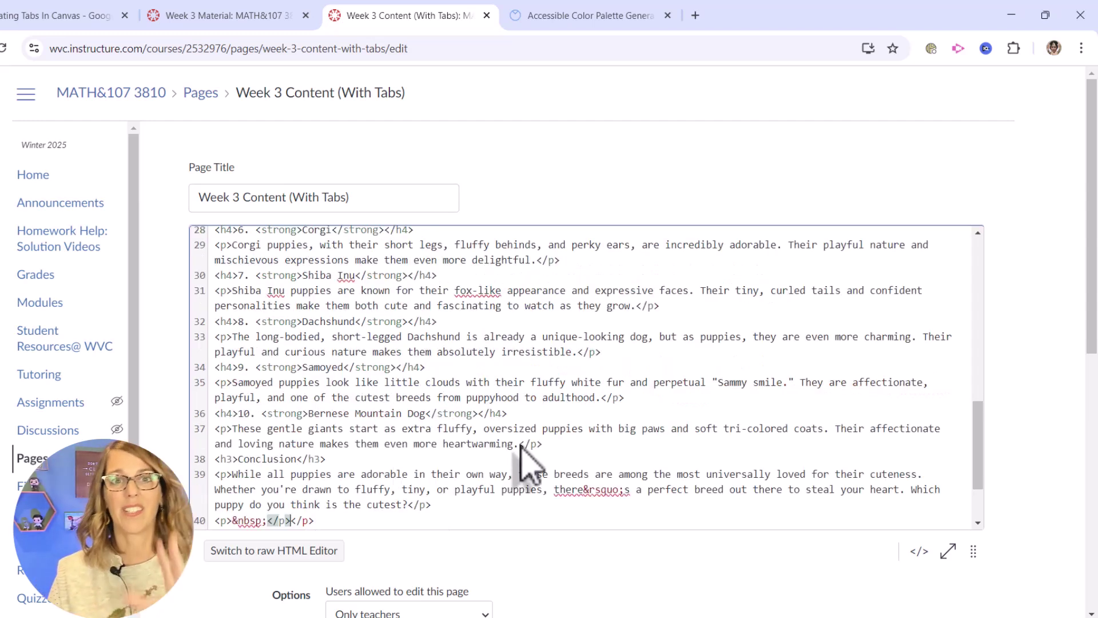
Inspect the p tags at the end and start of the pasted Article HTML inside the tab2 div
scroll(525, 463, "down", 1)
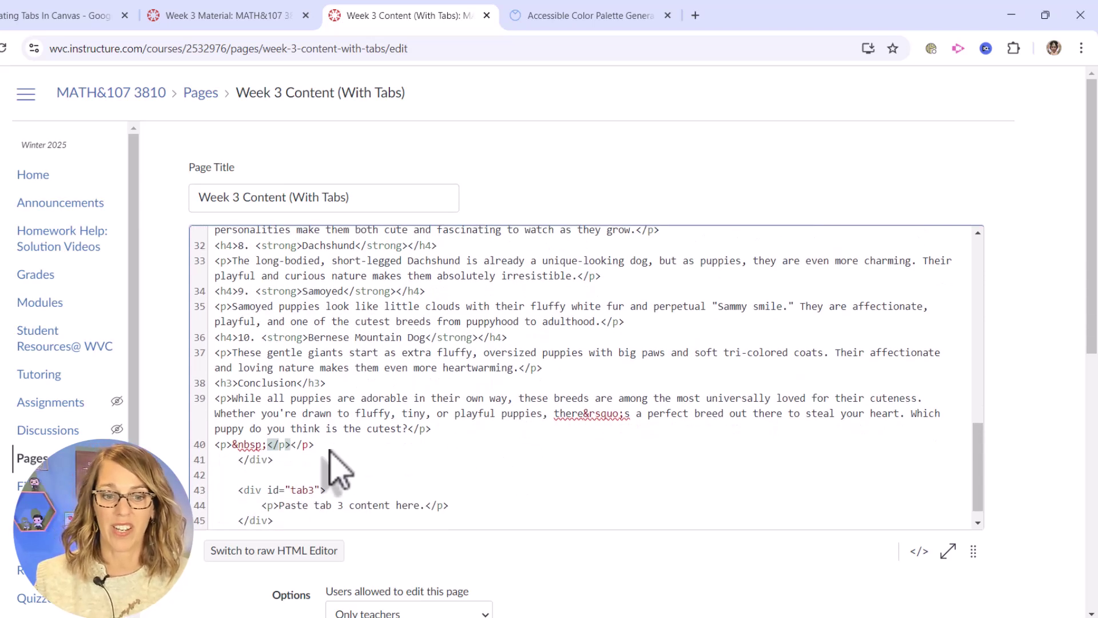
left_click(308, 445)
left_click(292, 445)
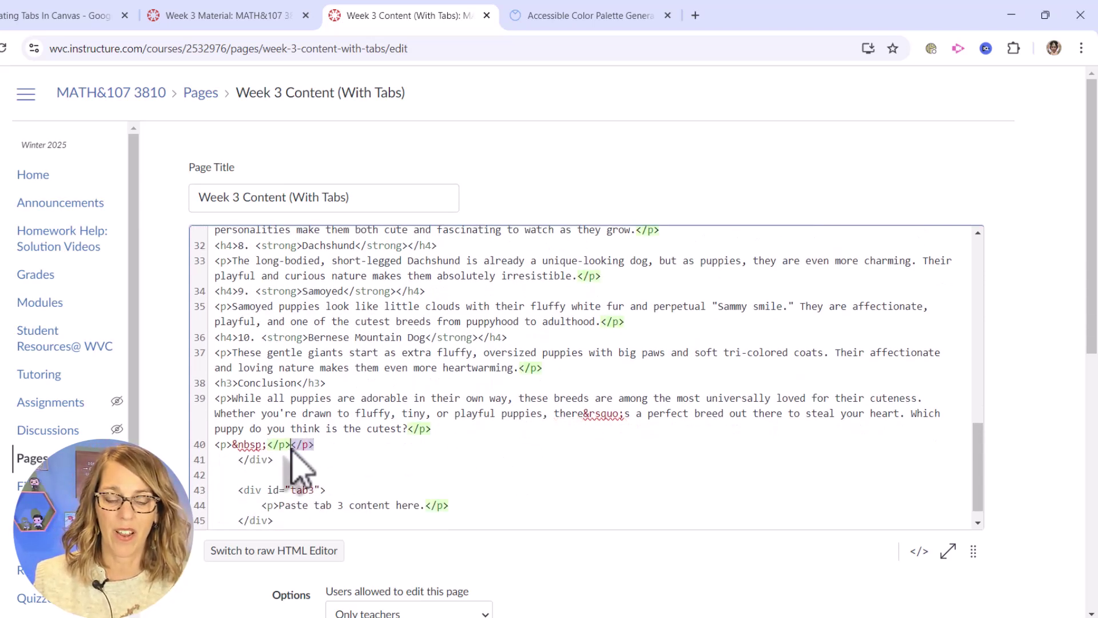
scroll(440, 469, "up", 8)
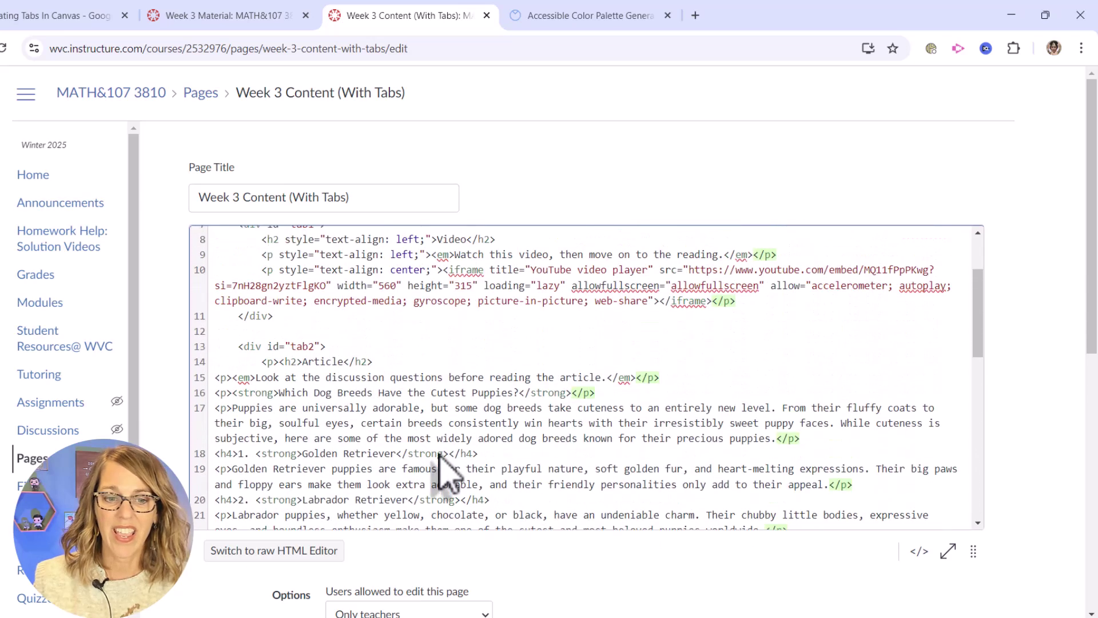
left_click(266, 365)
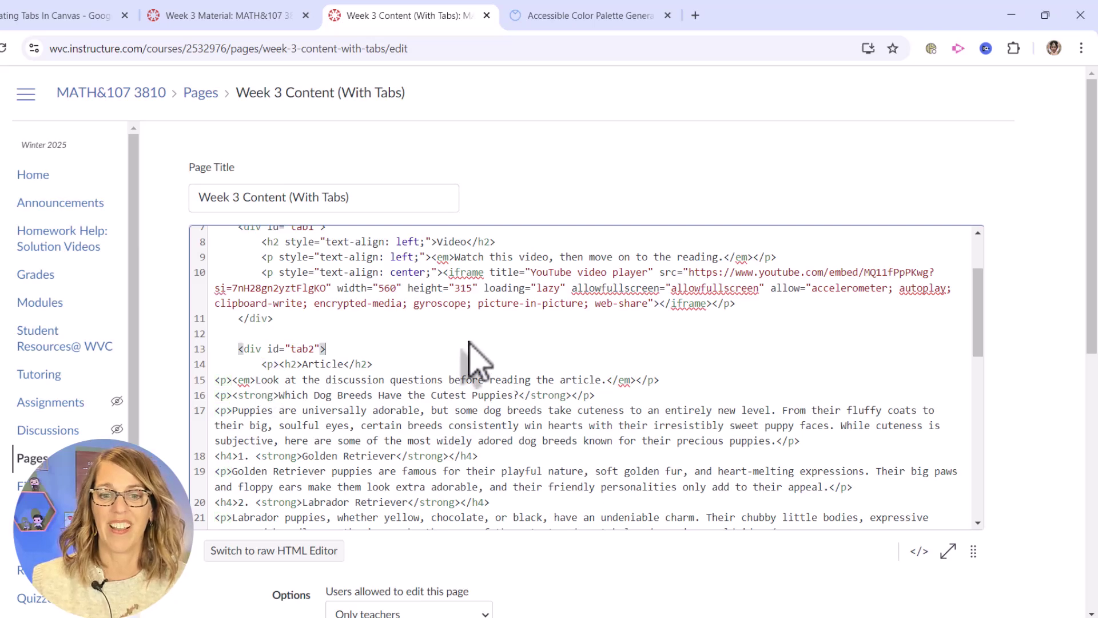
Save the Week 3 Content (With Tabs) page and review the Article under its Second Tab
scroll(944, 486, "down", 5)
scroll(1001, 492, "down", 10)
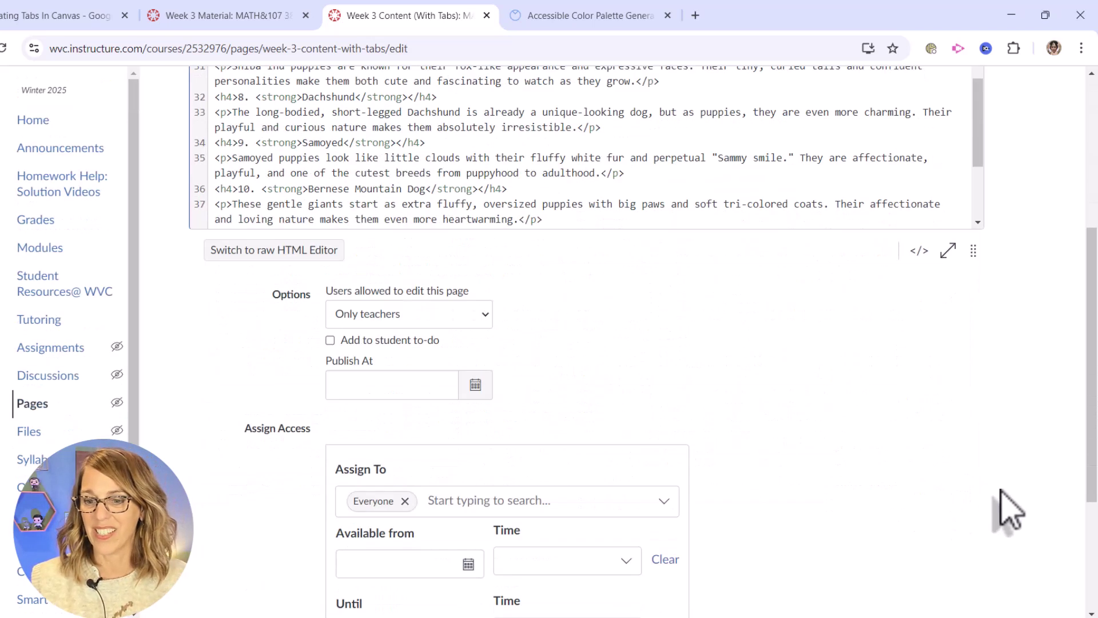
left_click(952, 553)
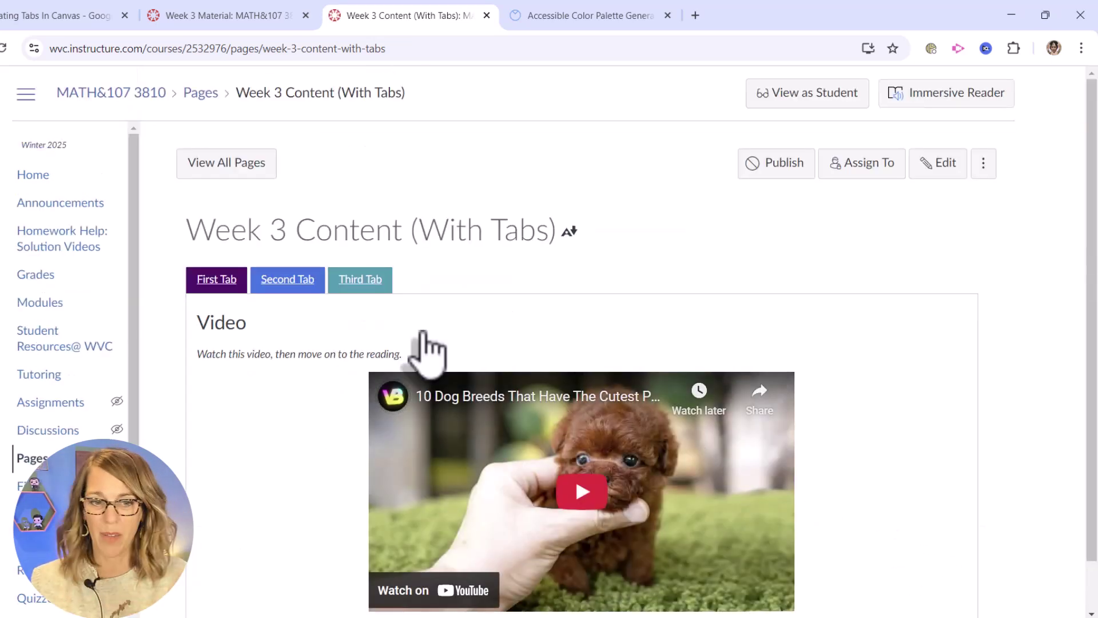
left_click(293, 280)
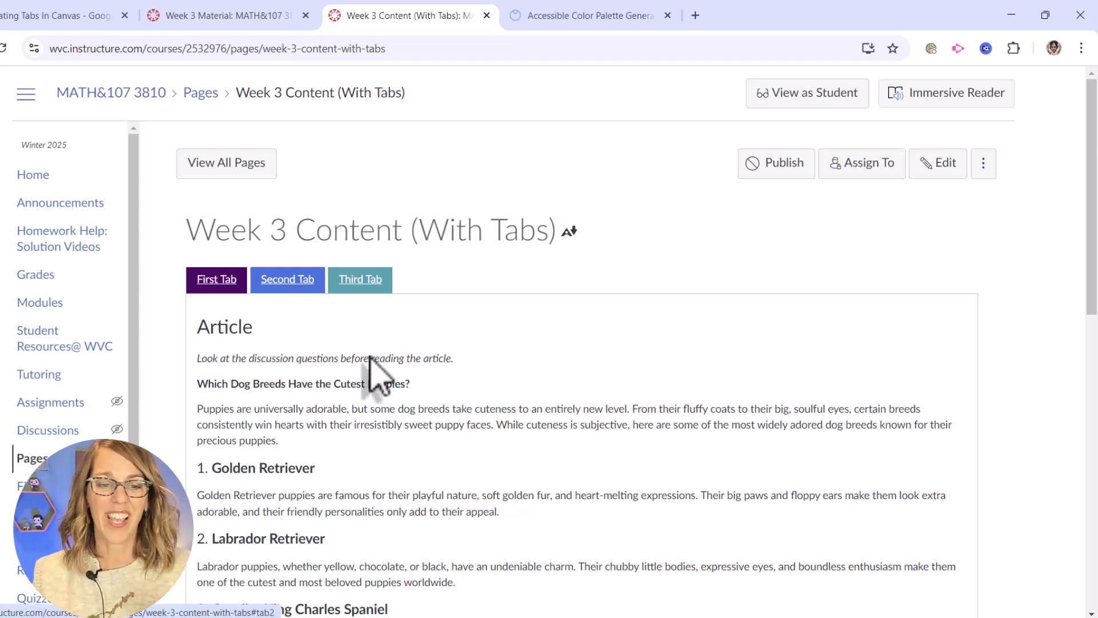
scroll(369, 366, "down", 10)
scroll(369, 366, "up", 10)
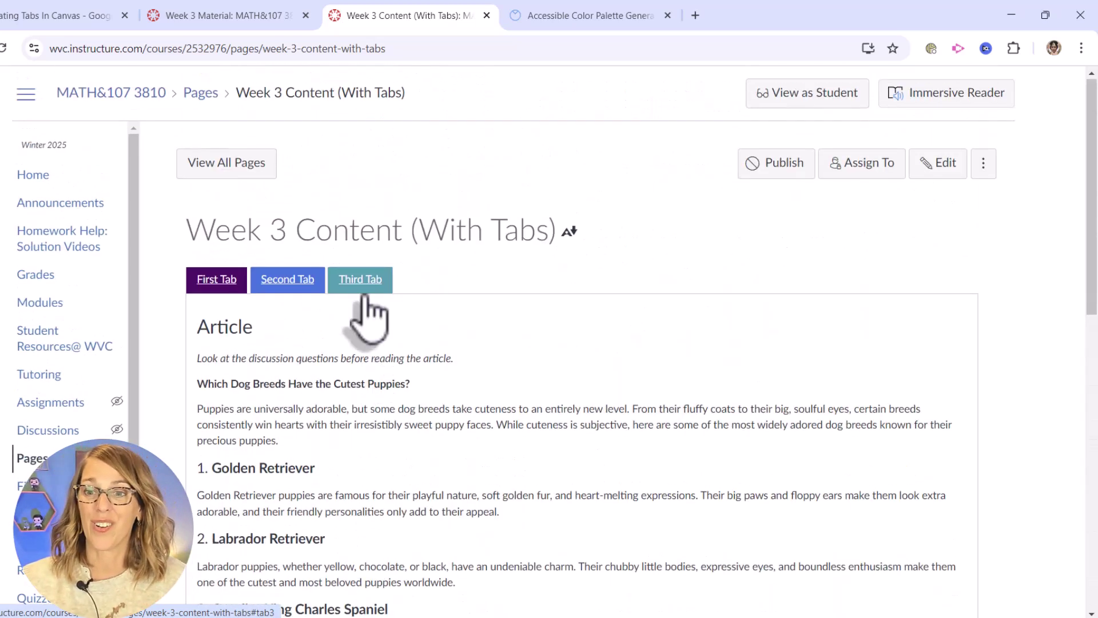
Switch to the Week 3 Material page's visual editor and review where the Discussion Questions section starts and ends
left_click(242, 18)
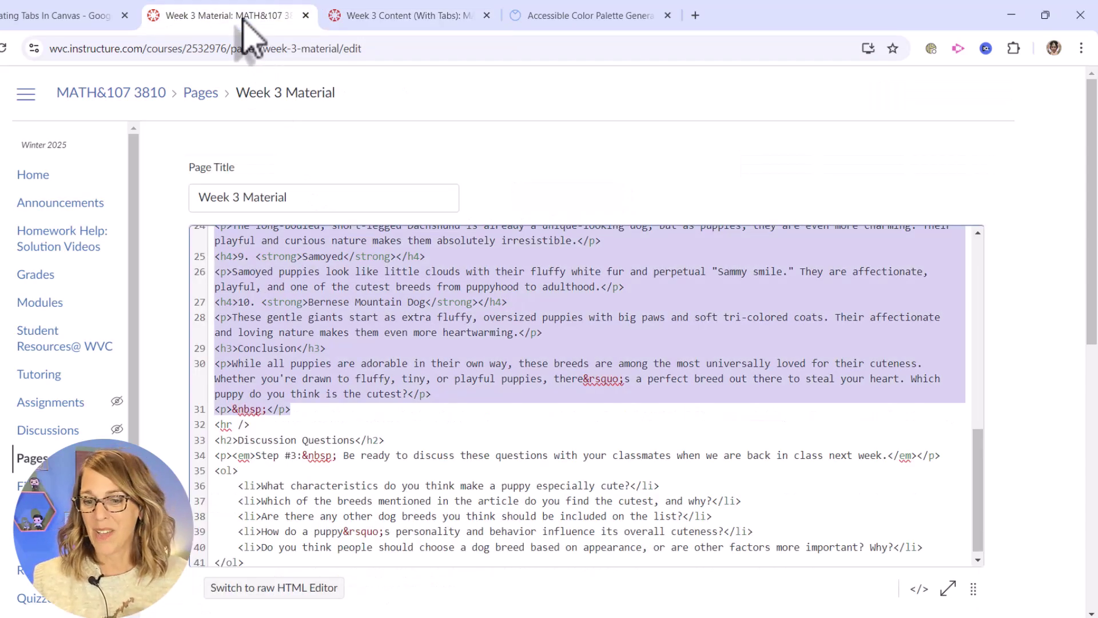
scroll(564, 197, "down", 2)
left_click(920, 357)
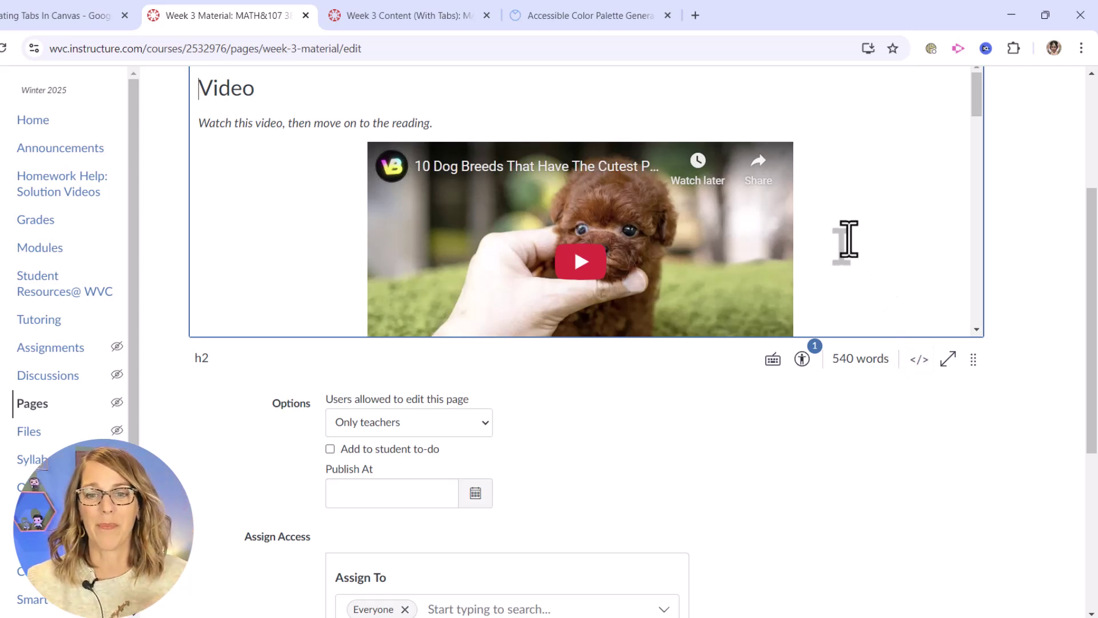
scroll(848, 239, "down", 3)
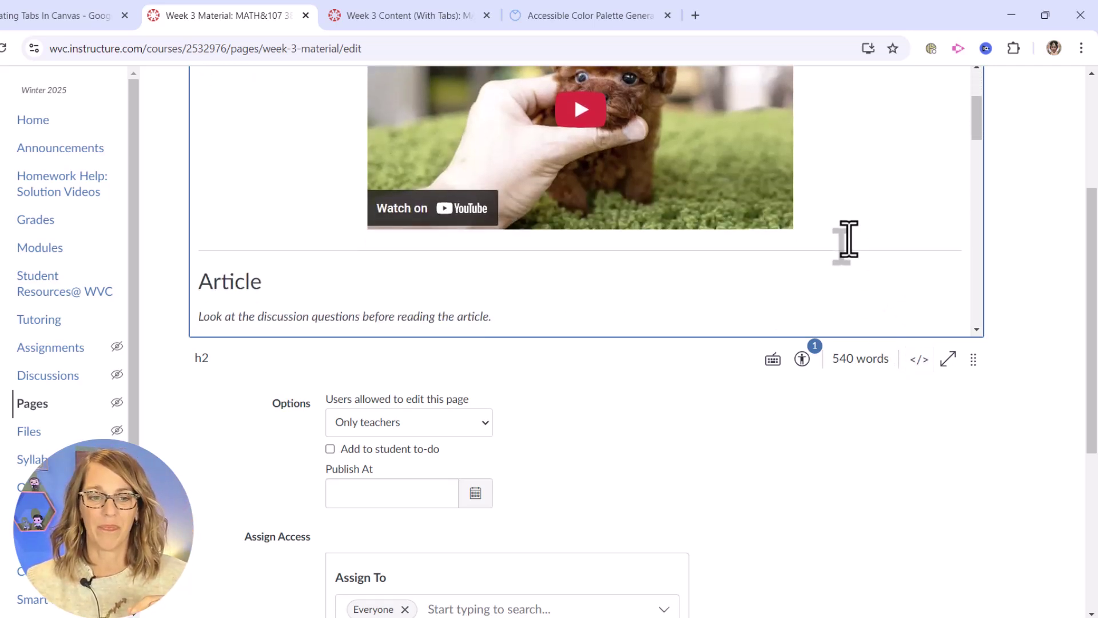
scroll(849, 239, "down", 18)
scroll(849, 239, "down", 4)
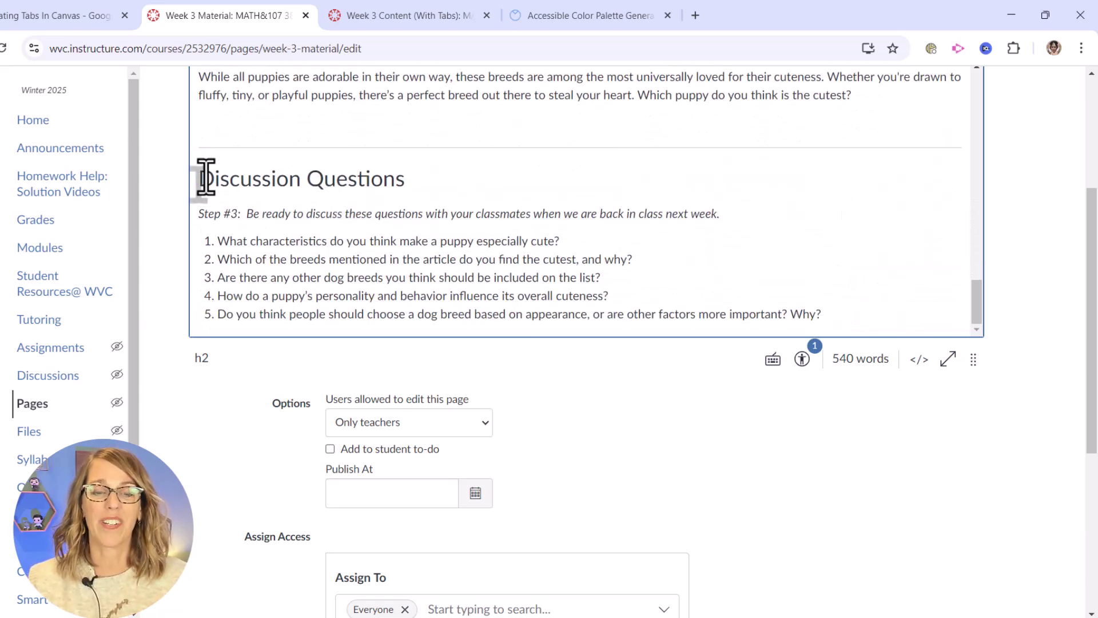
scroll(705, 218, "down", 1)
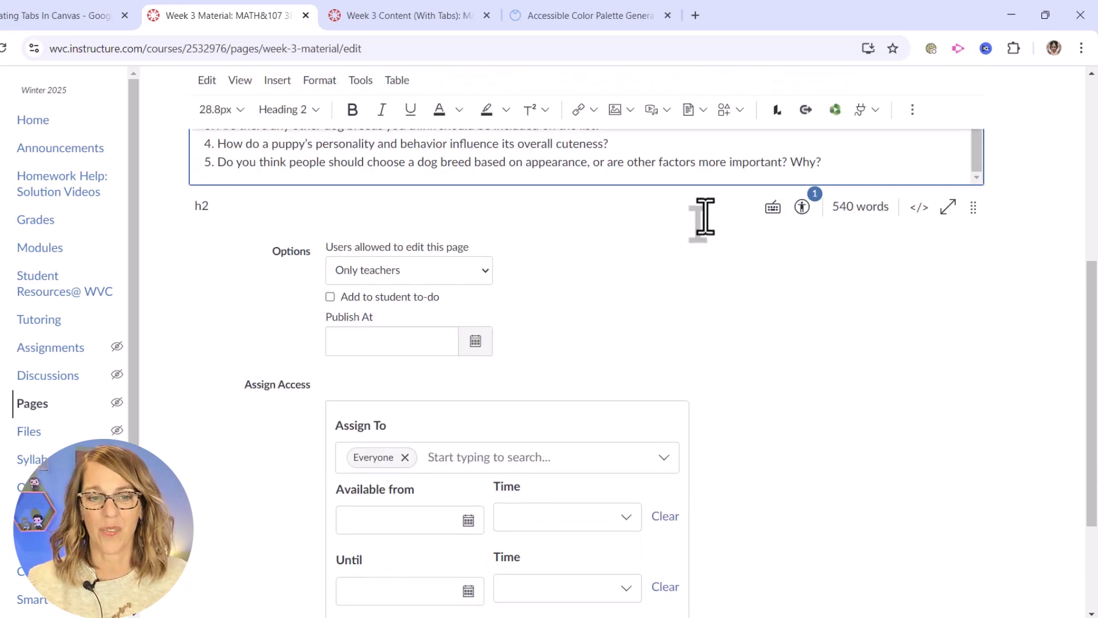
scroll(710, 229, "up", 2)
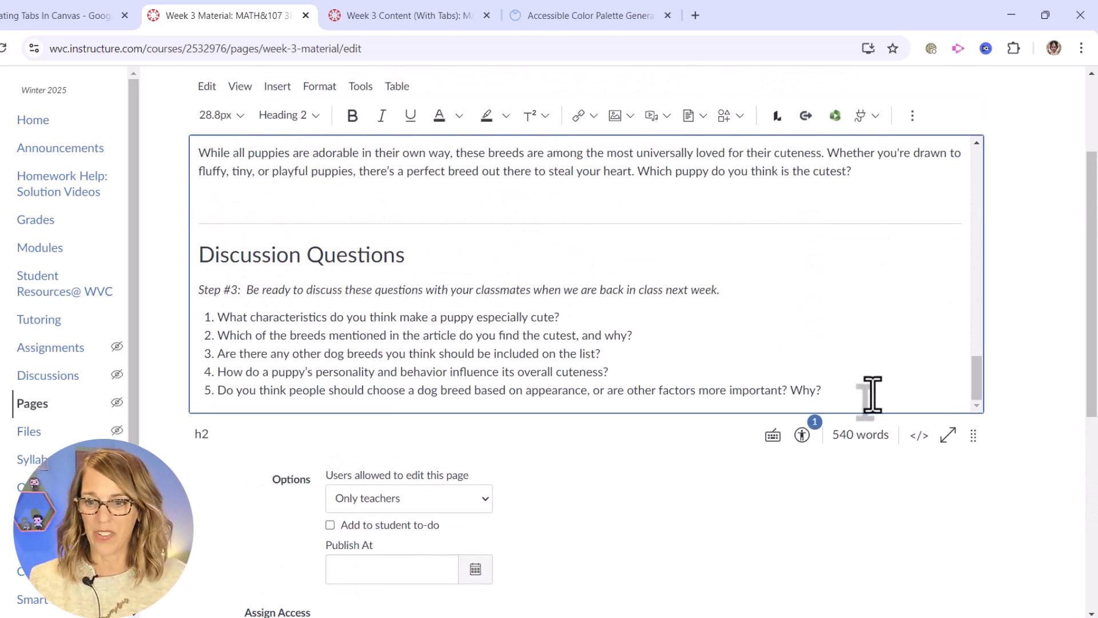
Show the Week 3 Material HTML source and copy the Discussion Questions section, from its h2 heading through the closing ol tag
left_click(919, 436)
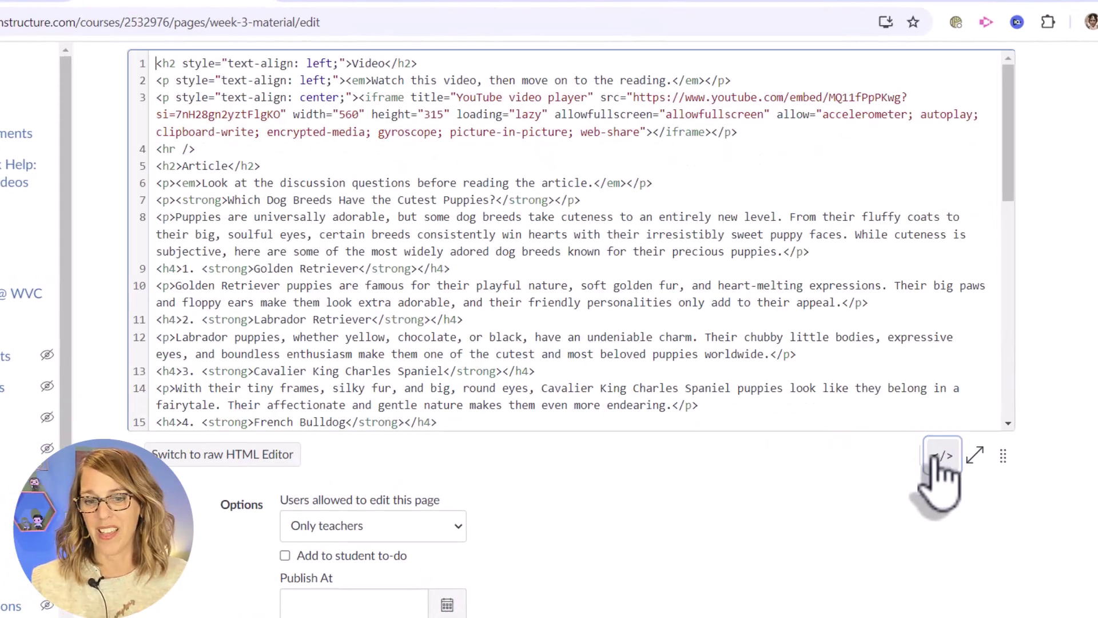
scroll(684, 340, "down", 5)
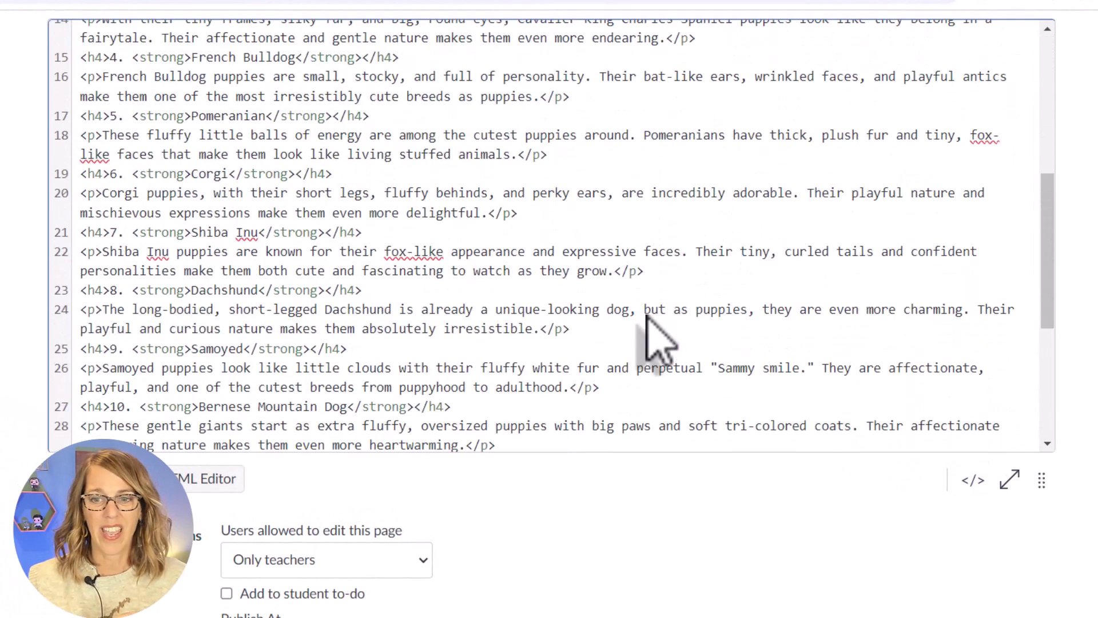
scroll(647, 318, "down", 4)
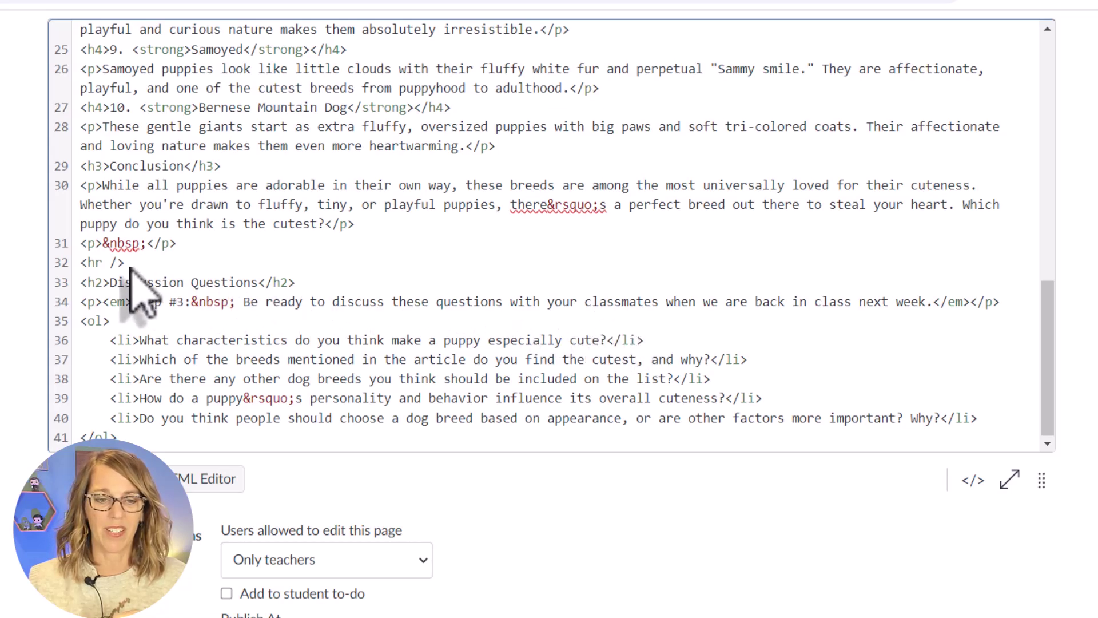
left_click_drag(124, 264, 82, 264)
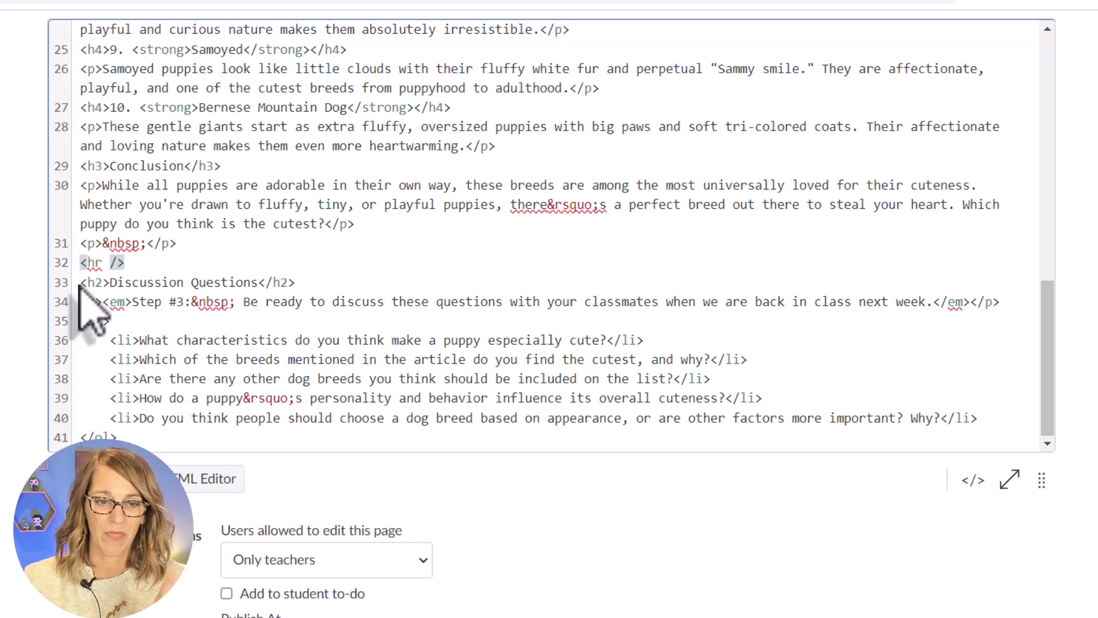
left_click_drag(79, 283, 150, 438)
key("ctrl+c")
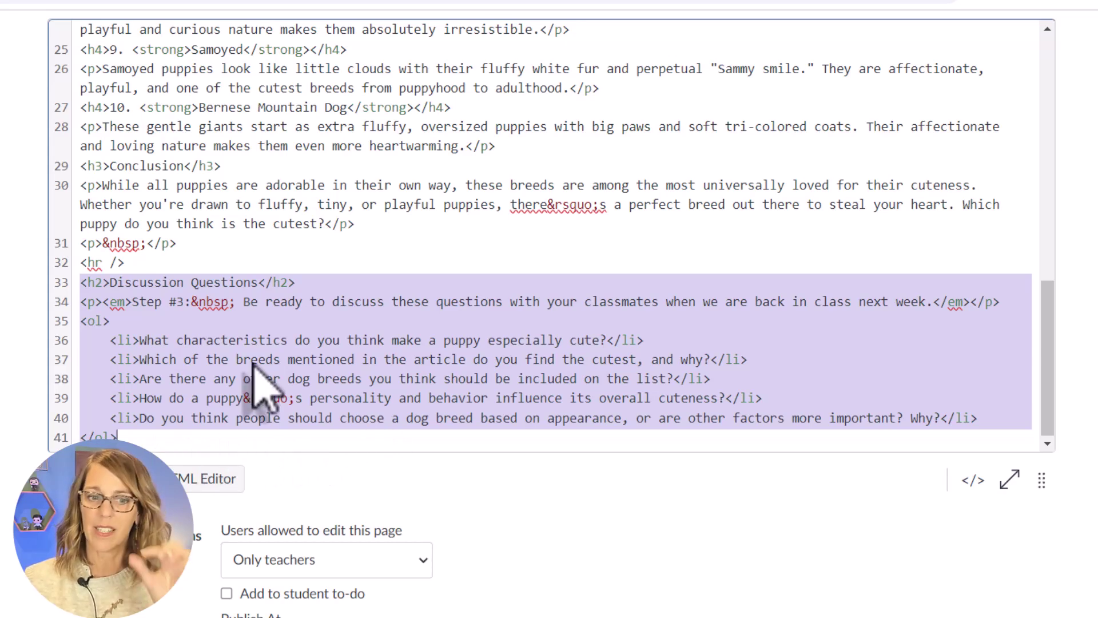
scroll(254, 366, "down", 2)
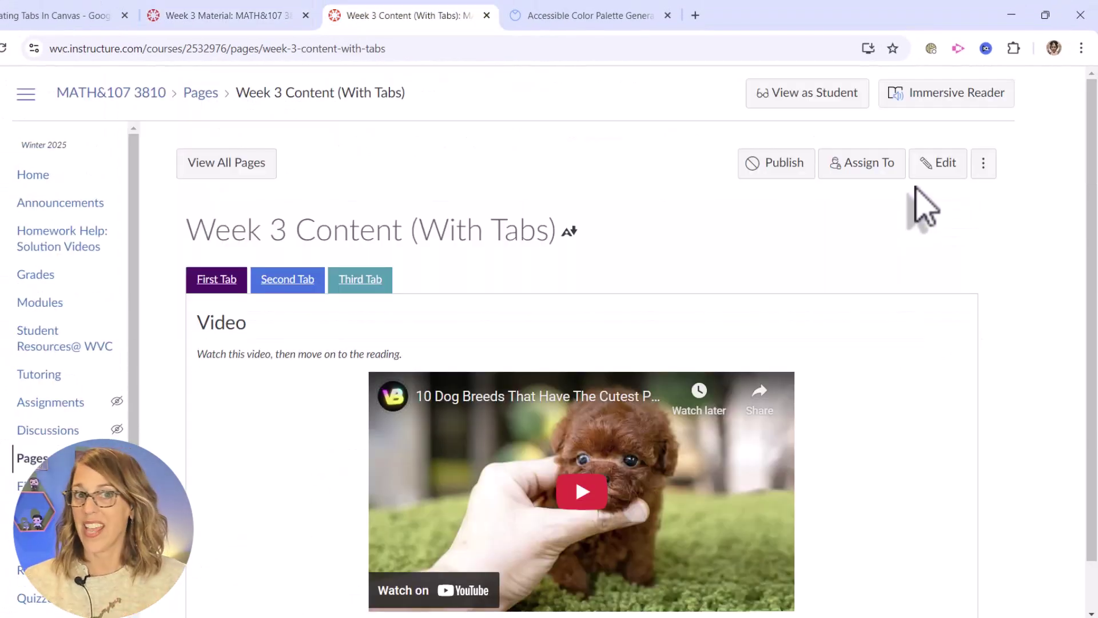
Edit the Week 3 Content (With Tabs) HTML, replacing the "Paste tab 3 content here." placeholder with the copied Discussion Questions code, and check its extent
left_click(939, 170)
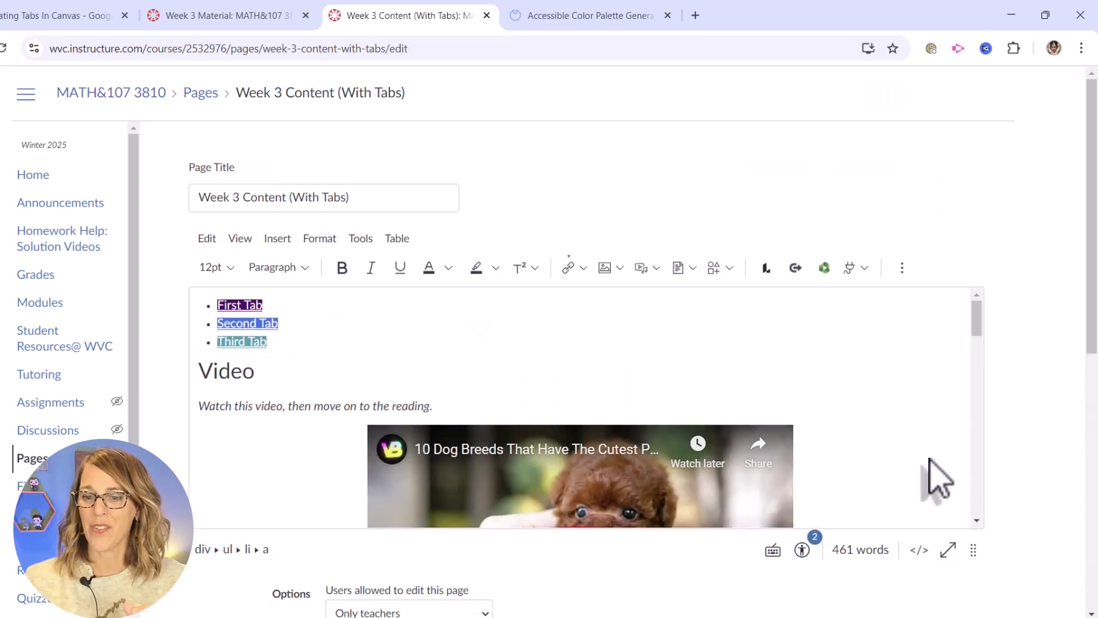
left_click(925, 551)
scroll(759, 341, "down", 10)
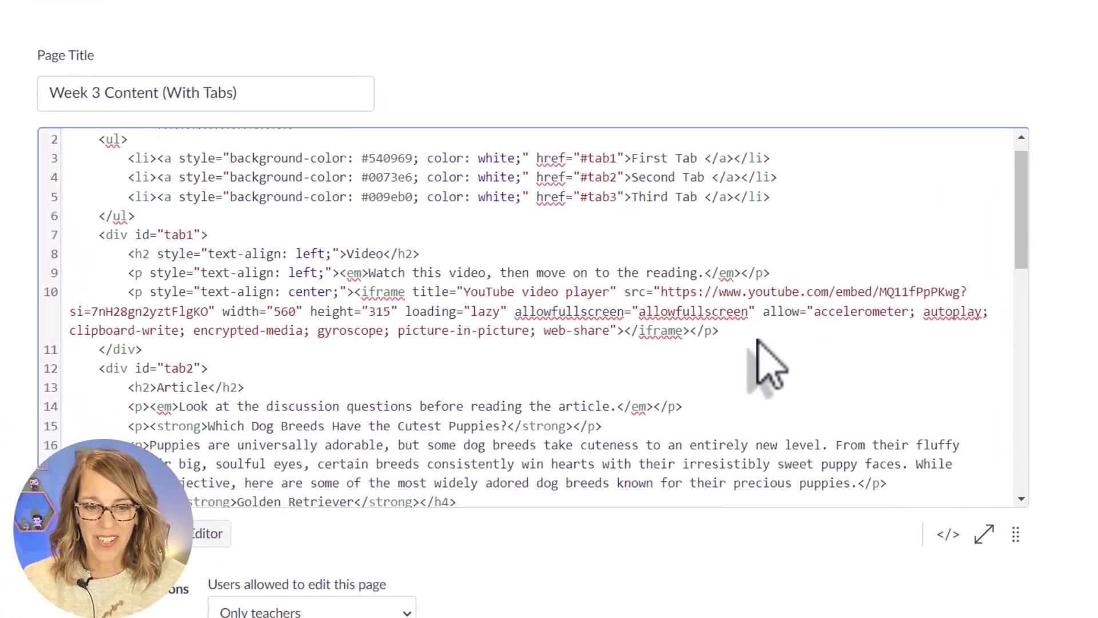
scroll(767, 363, "down", 4)
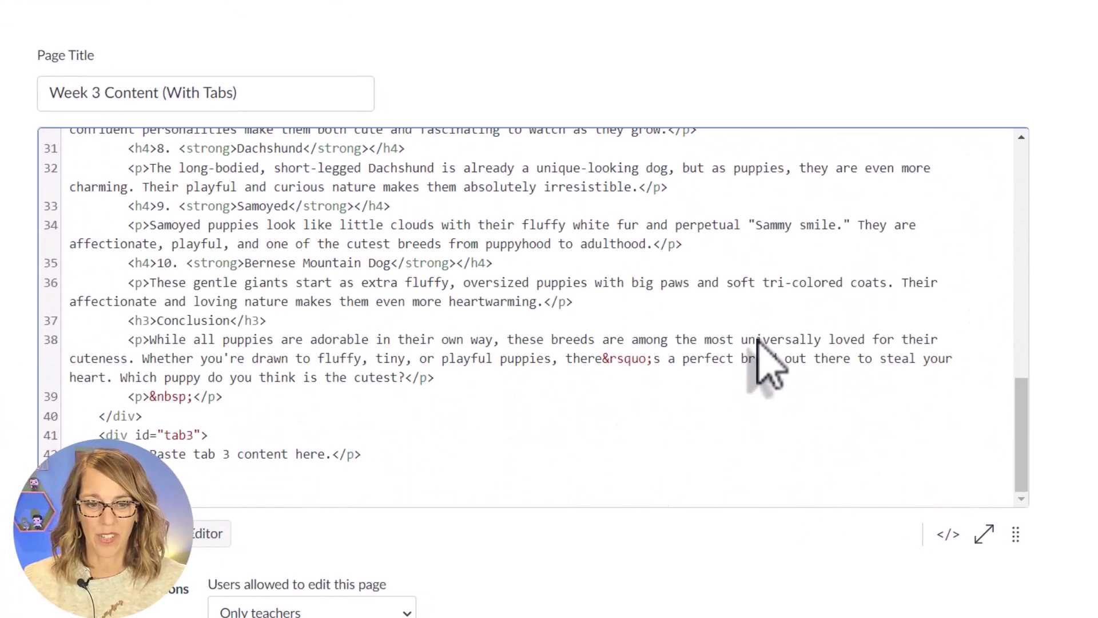
left_click_drag(150, 455, 333, 463)
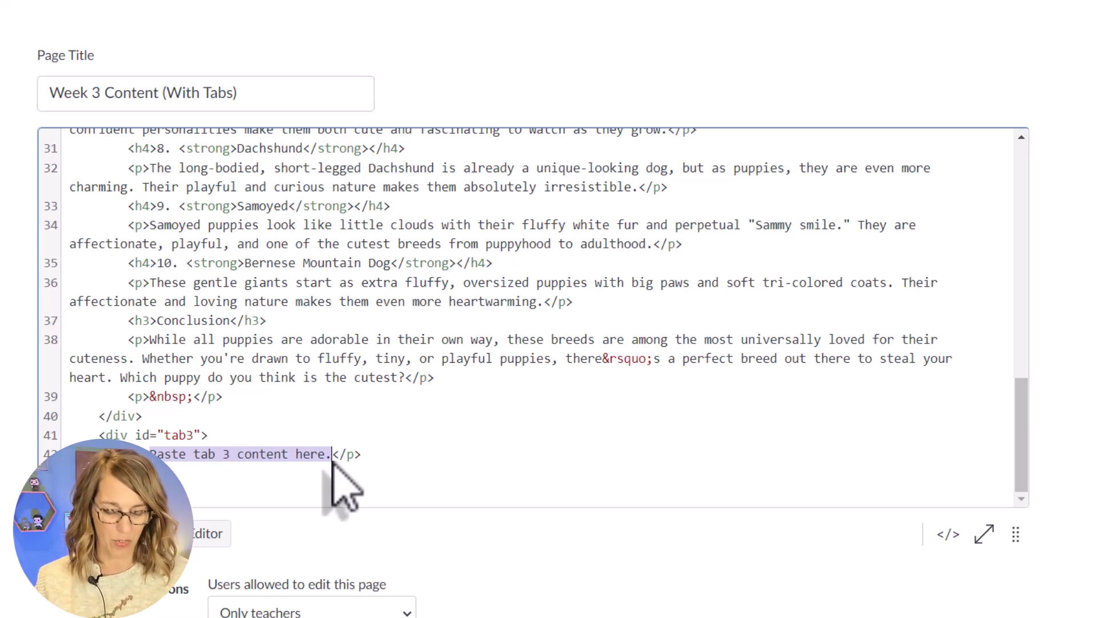
key("ctrl+v")
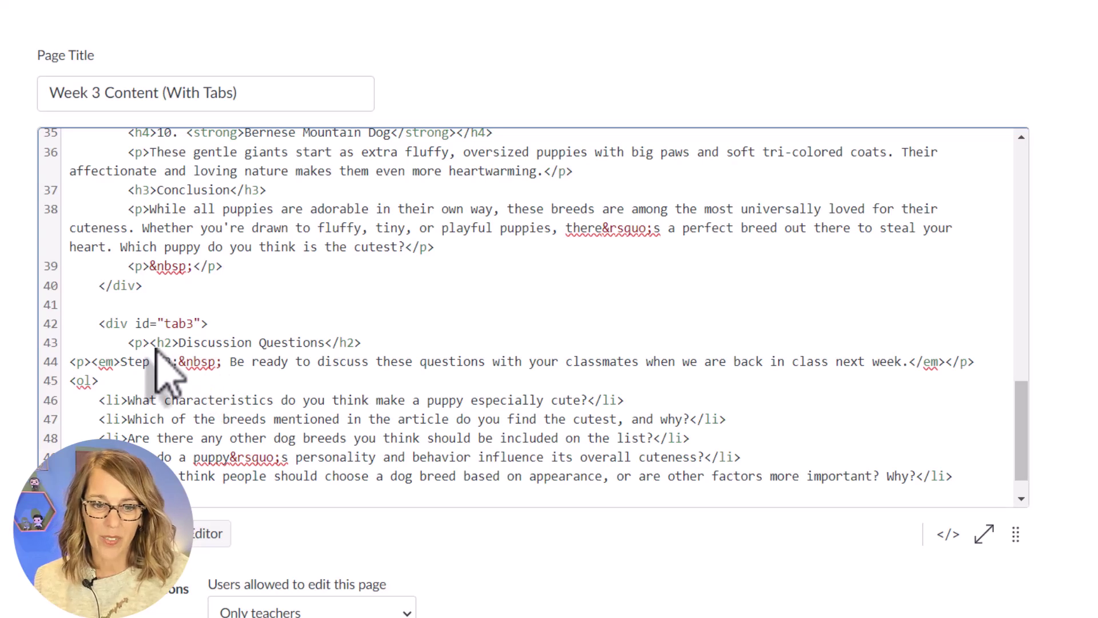
left_click_drag(155, 346, 183, 483)
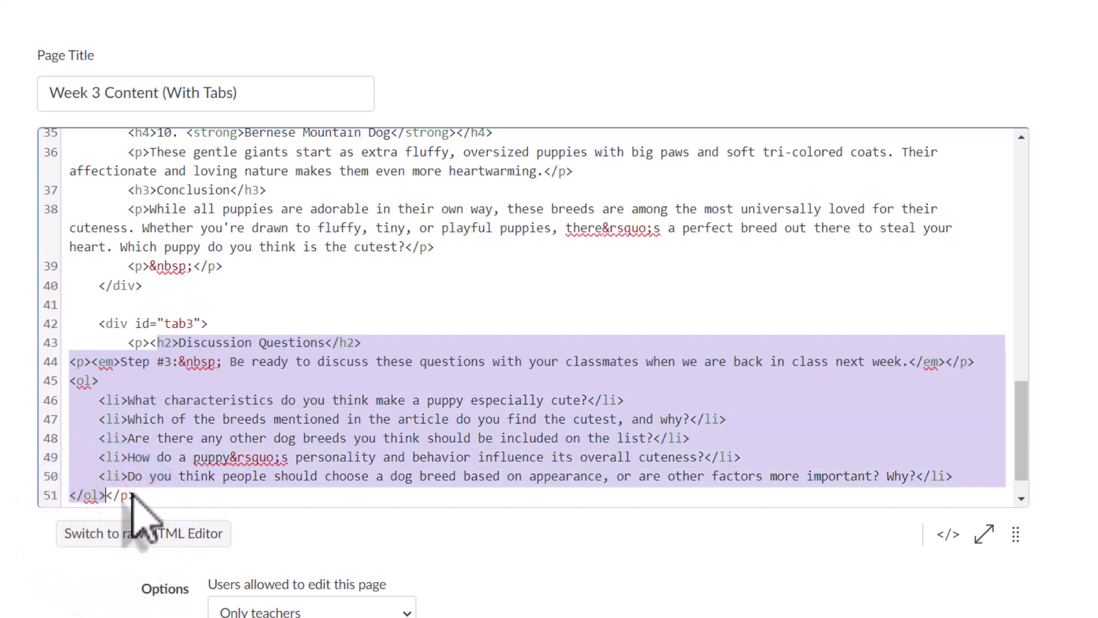
scroll(350, 486, "down", 1)
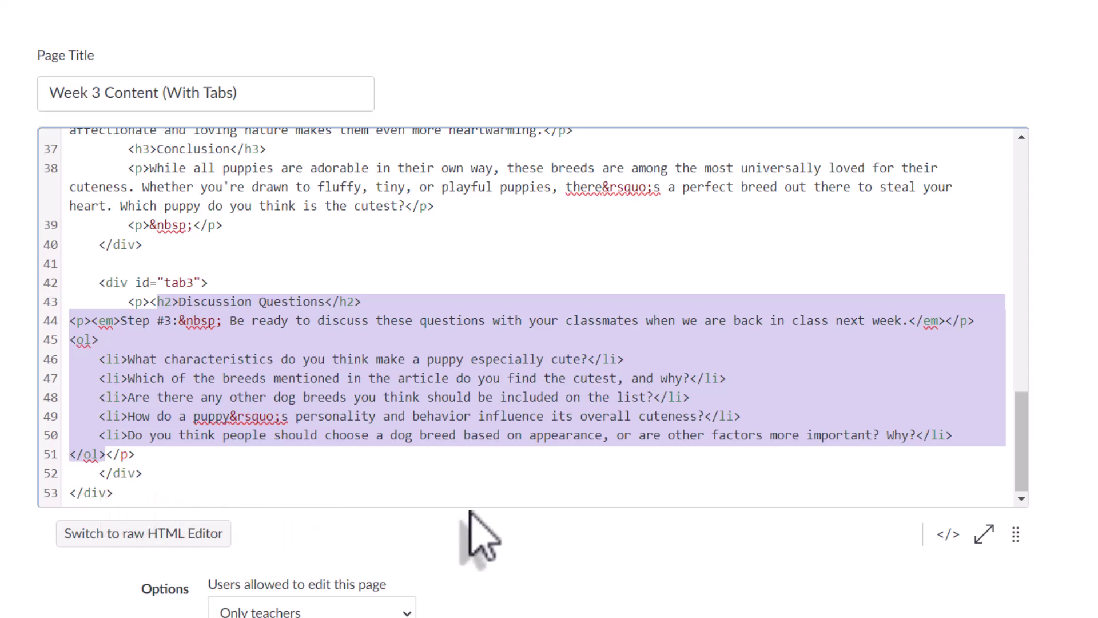
Save the Week 3 Content (With Tabs) page and review the content under its Second Tab and Third Tab
scroll(1047, 588, "down", 10)
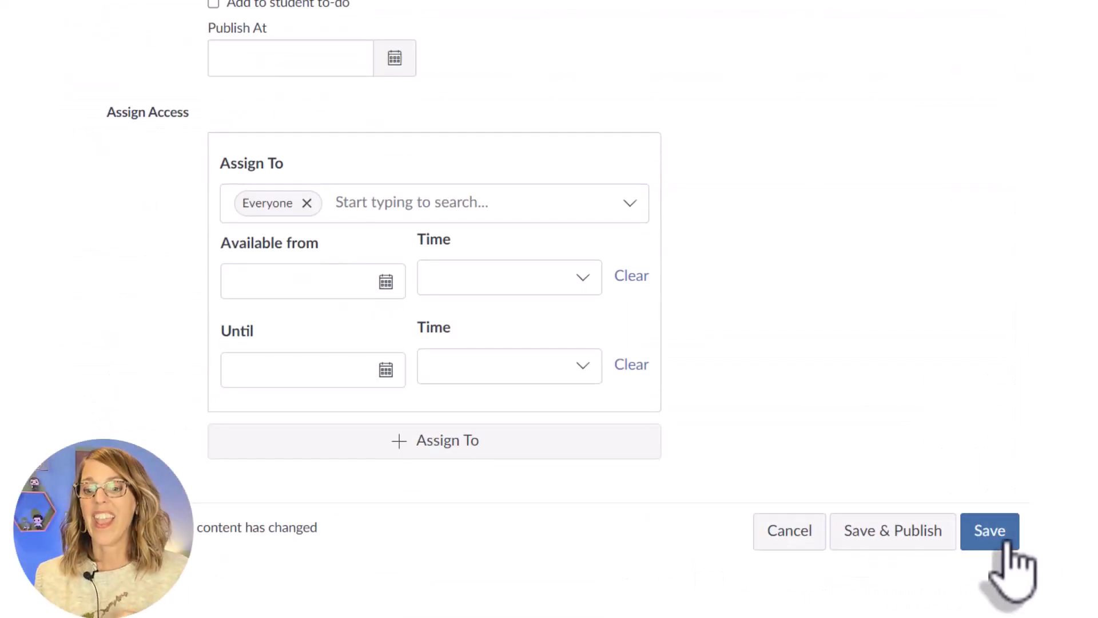
left_click(1004, 542)
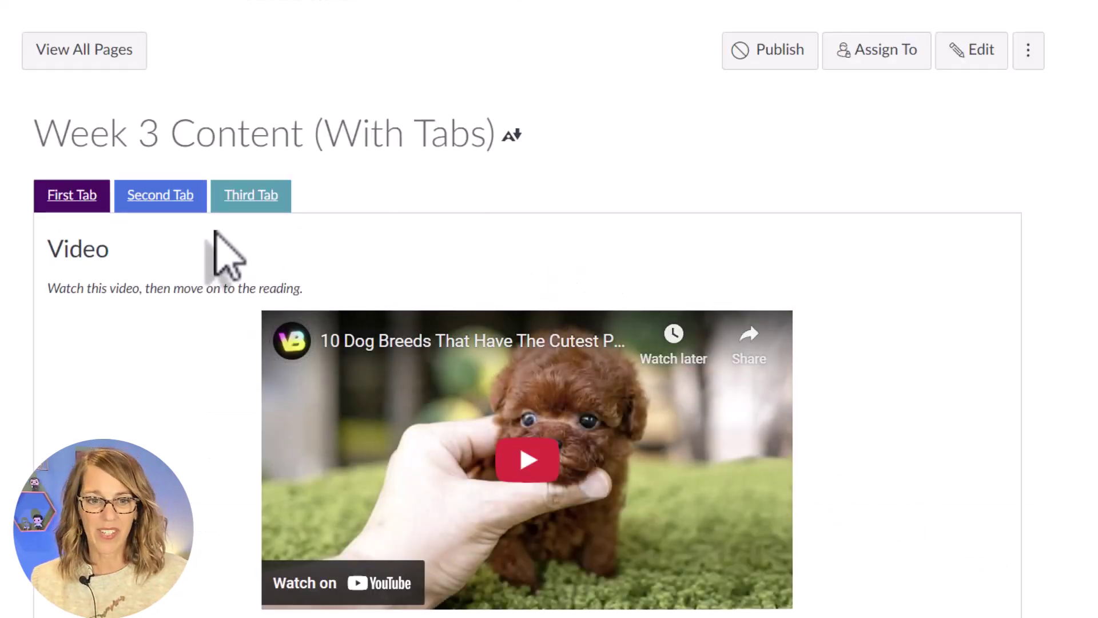
scroll(154, 245, "down", 1)
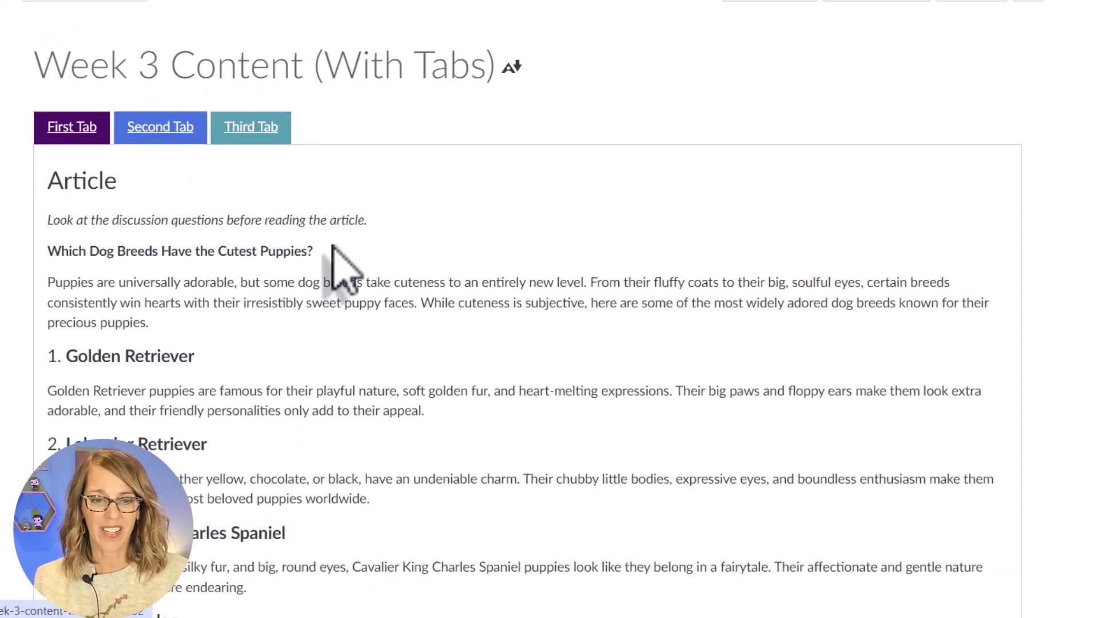
scroll(337, 258, "down", 12)
scroll(344, 269, "up", 12)
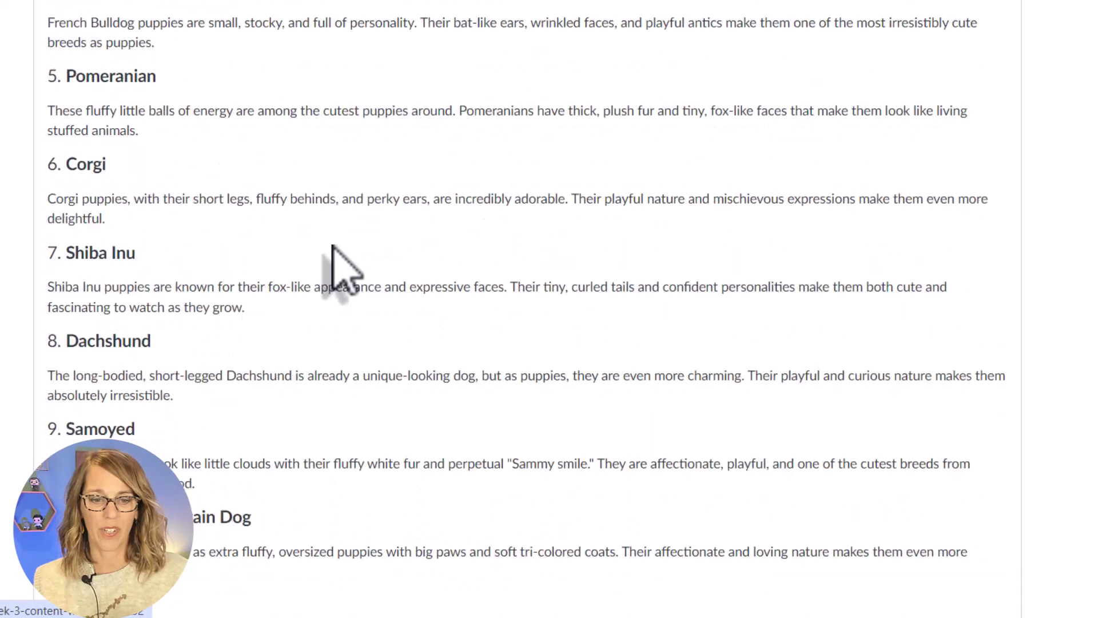
left_click(259, 194)
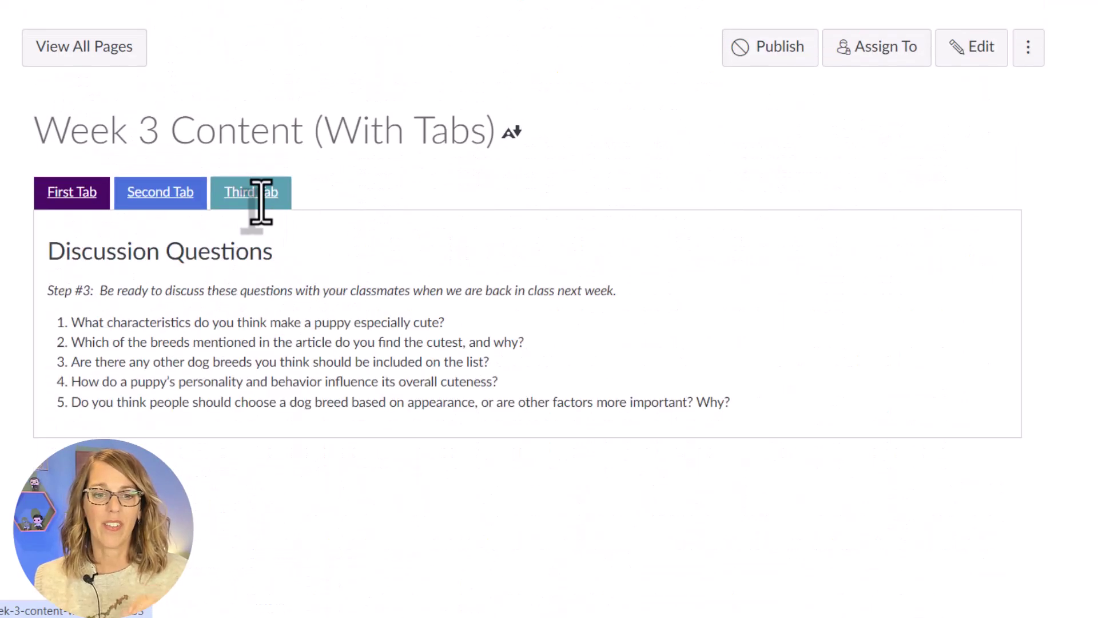
scroll(307, 289, "down", 2)
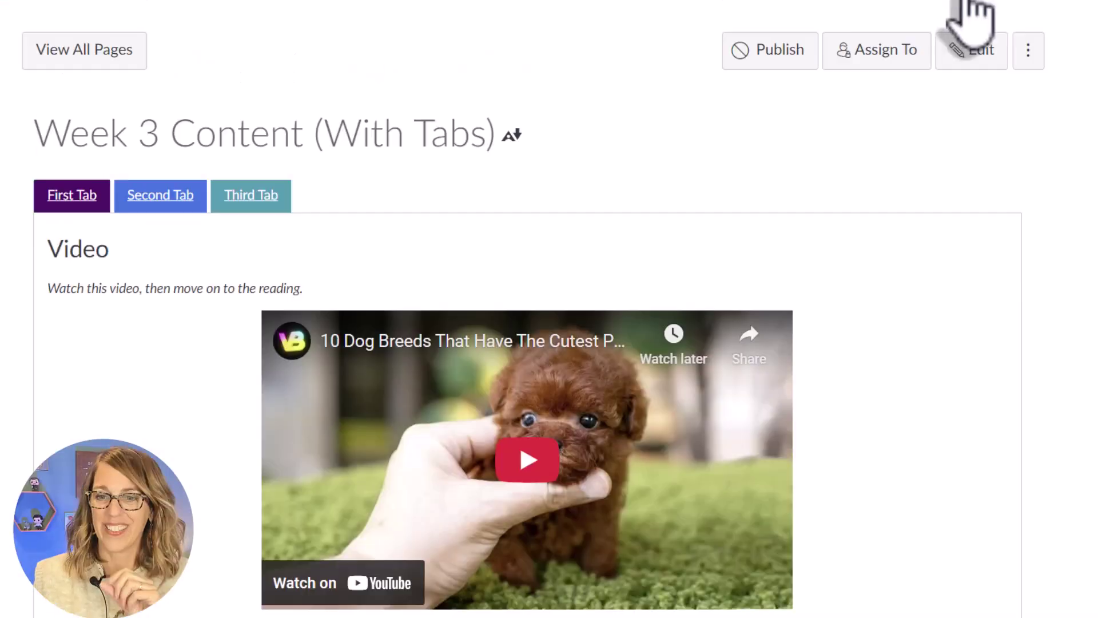
Open the Week 3 Content (With Tabs) page for editing and examine how the tab list and sections appear in the visual editor
left_click(980, 54)
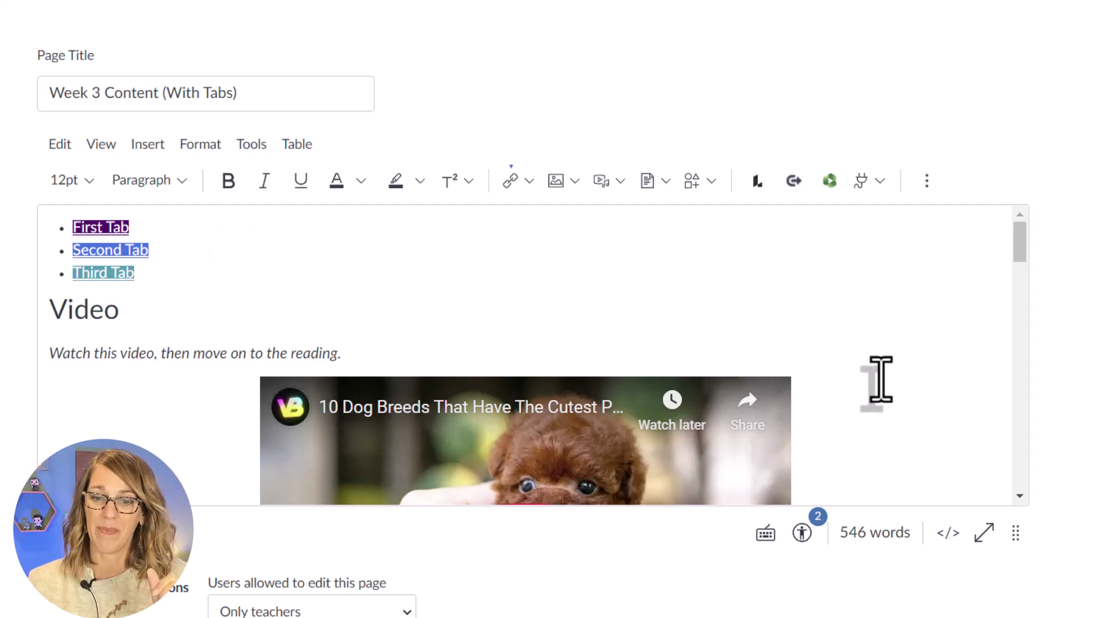
scroll(878, 378, "down", 2)
scroll(881, 380, "down", 10)
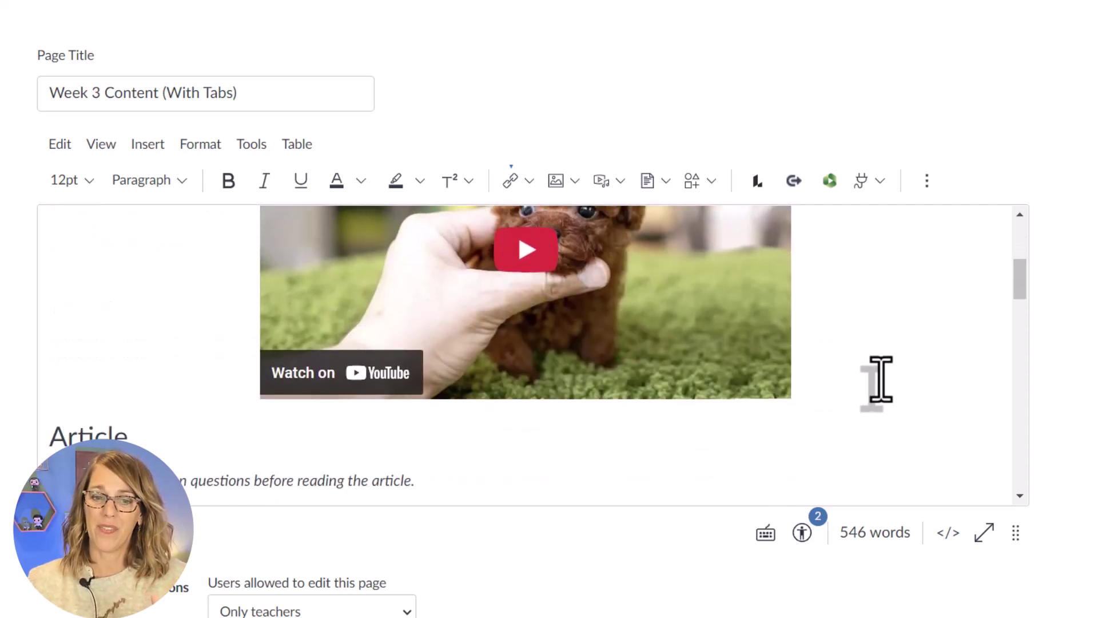
scroll(881, 380, "down", 10)
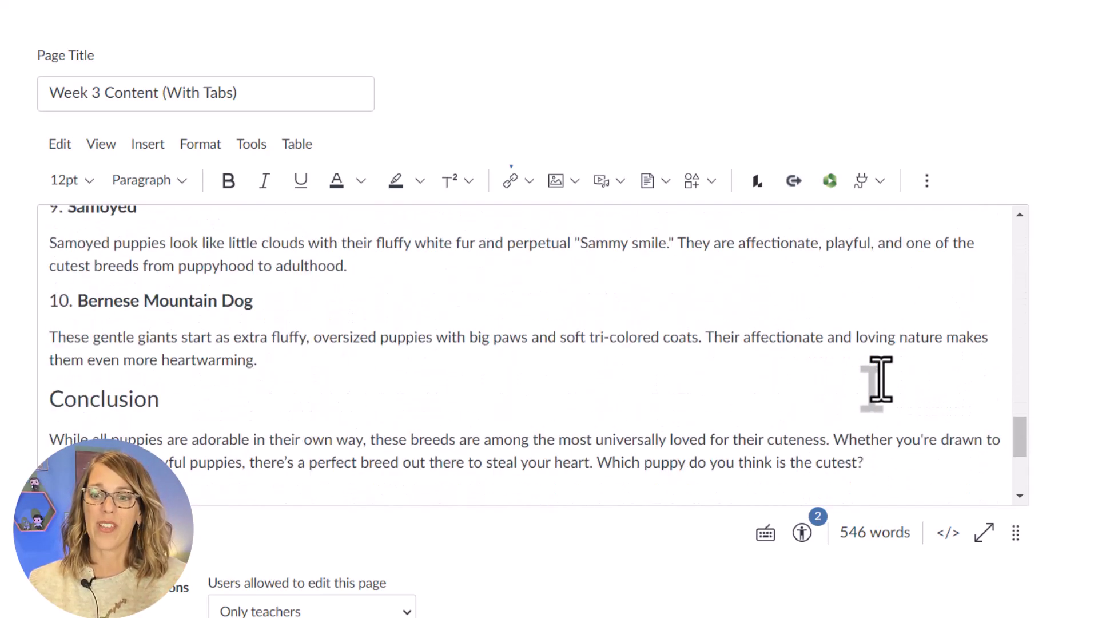
scroll(880, 379, "up", 7)
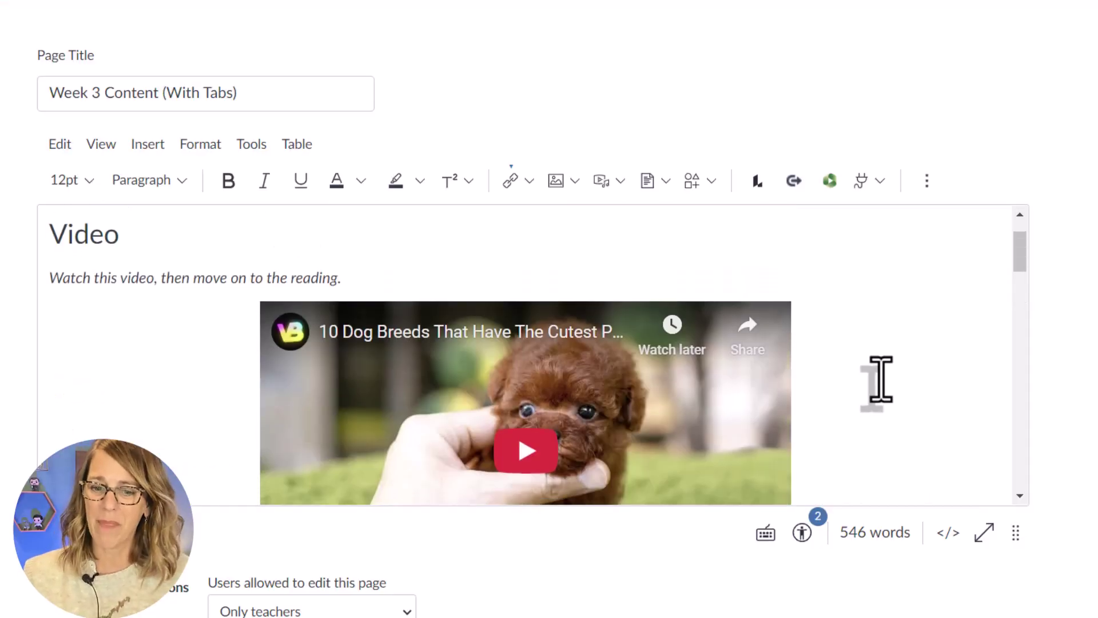
scroll(881, 380, "down", 5)
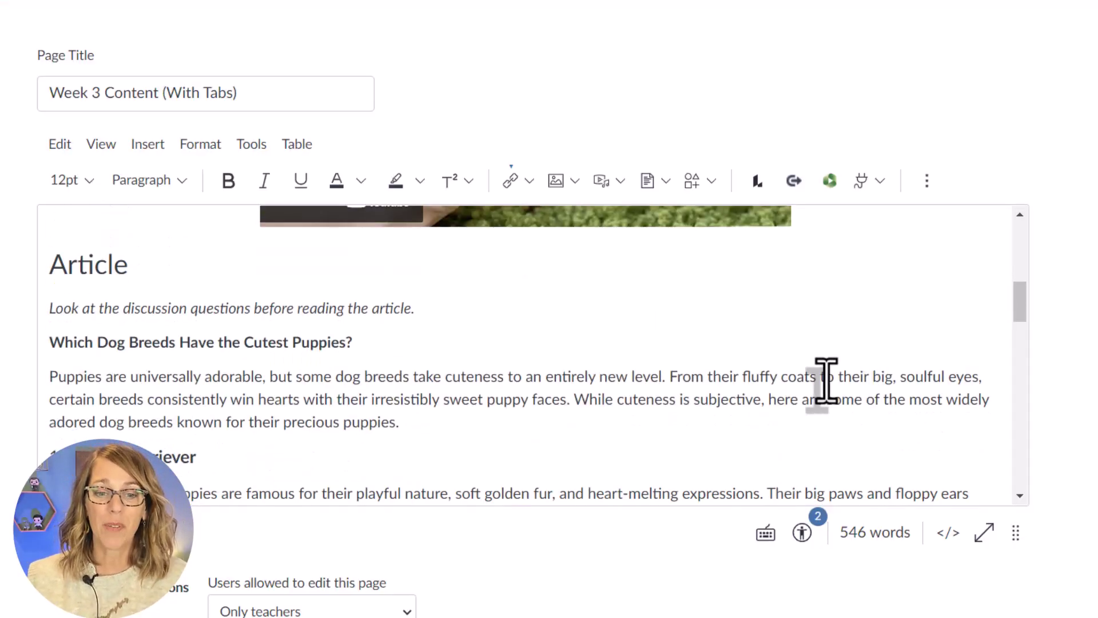
left_click_drag(300, 400, 493, 406)
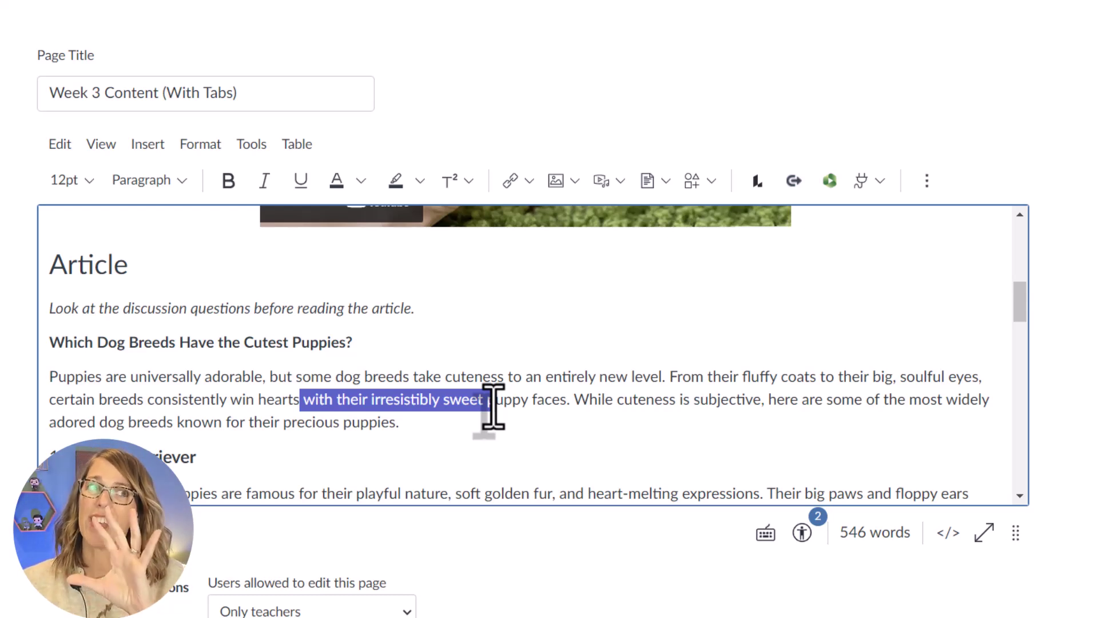
scroll(591, 376, "up", 6)
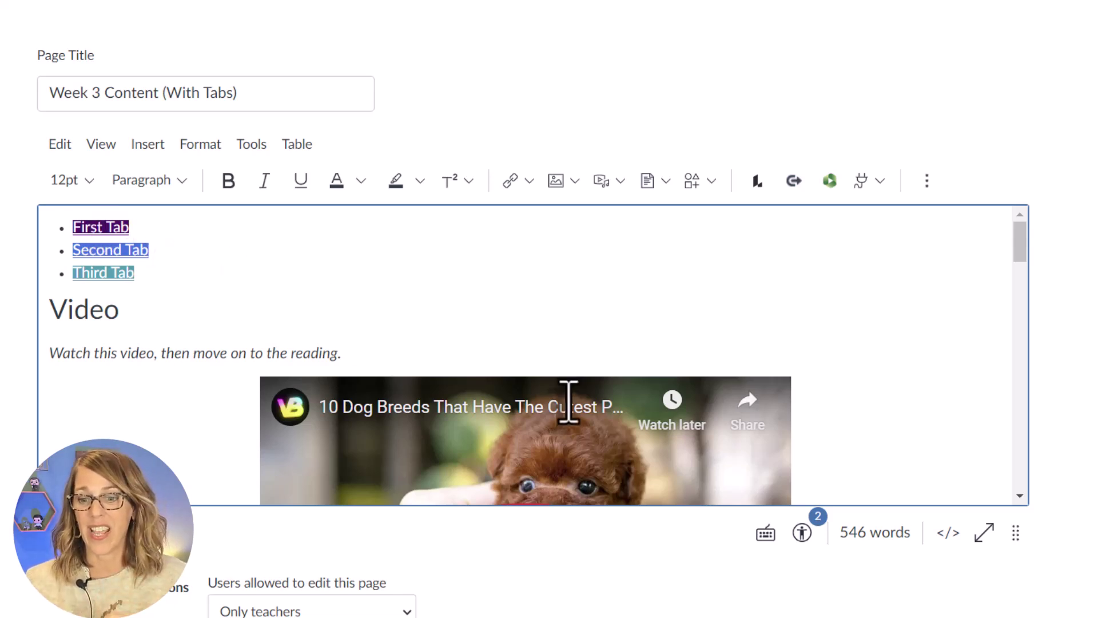
In the page's HTML source, rename the "First Tab" label to "Video Content" and the "Second Tab" label to "Article"
left_click(948, 533)
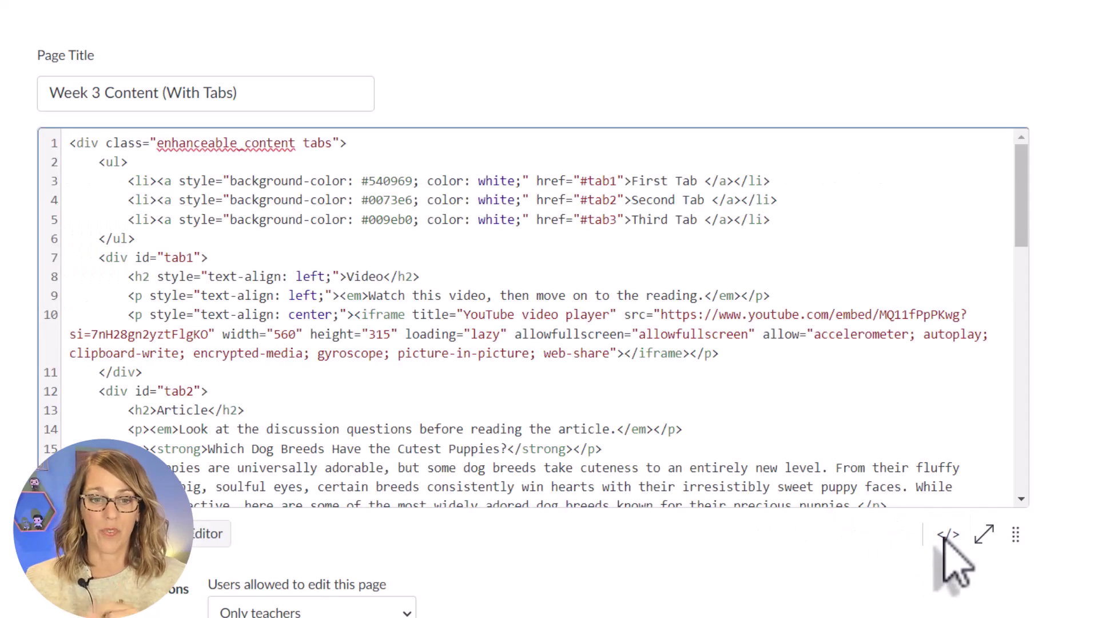
left_click(637, 181)
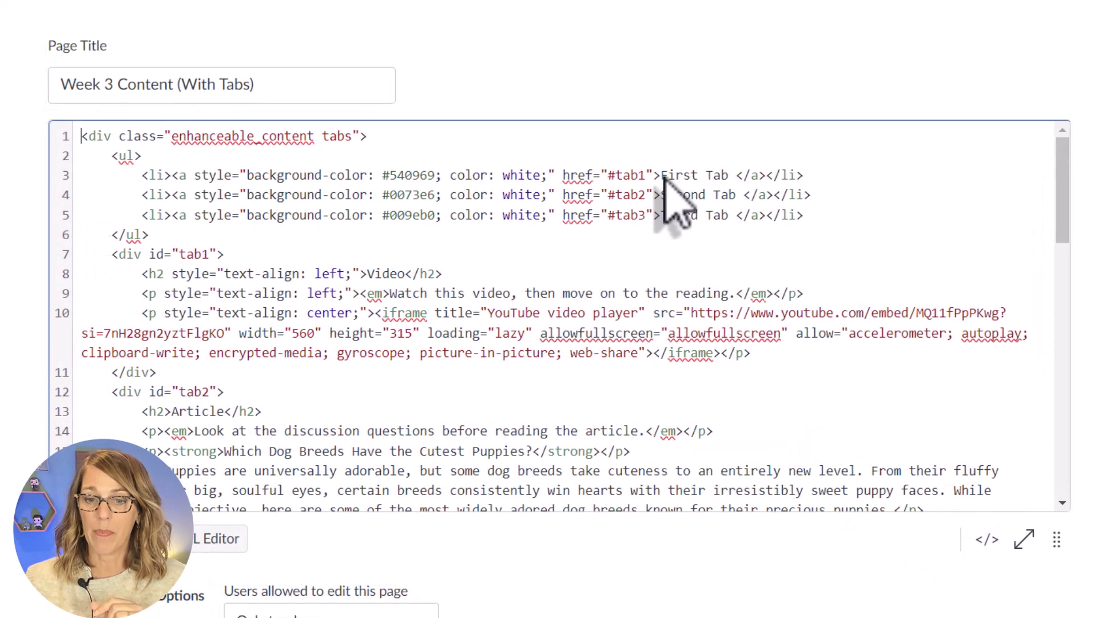
left_click_drag(662, 176, 730, 177)
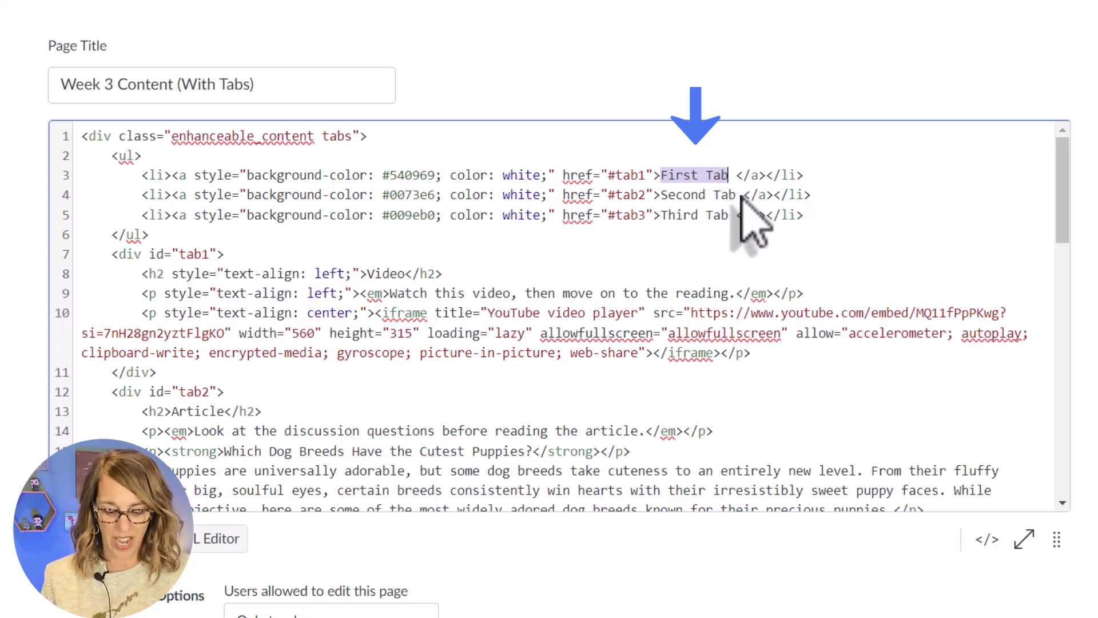
type("Video Content")
left_click_drag(742, 195, 661, 199)
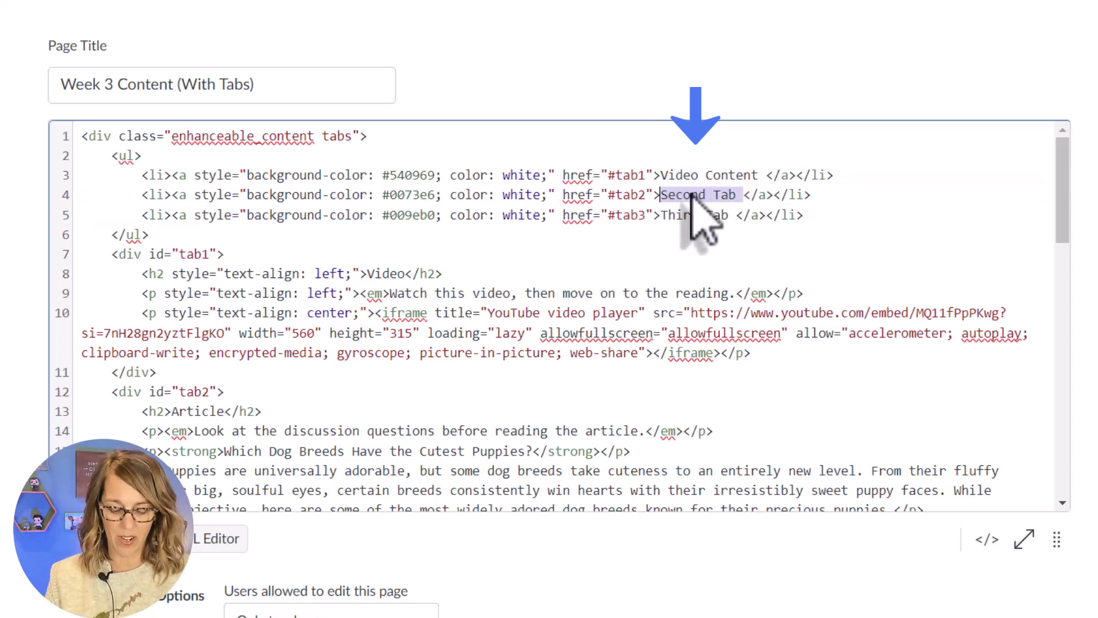
type("Article")
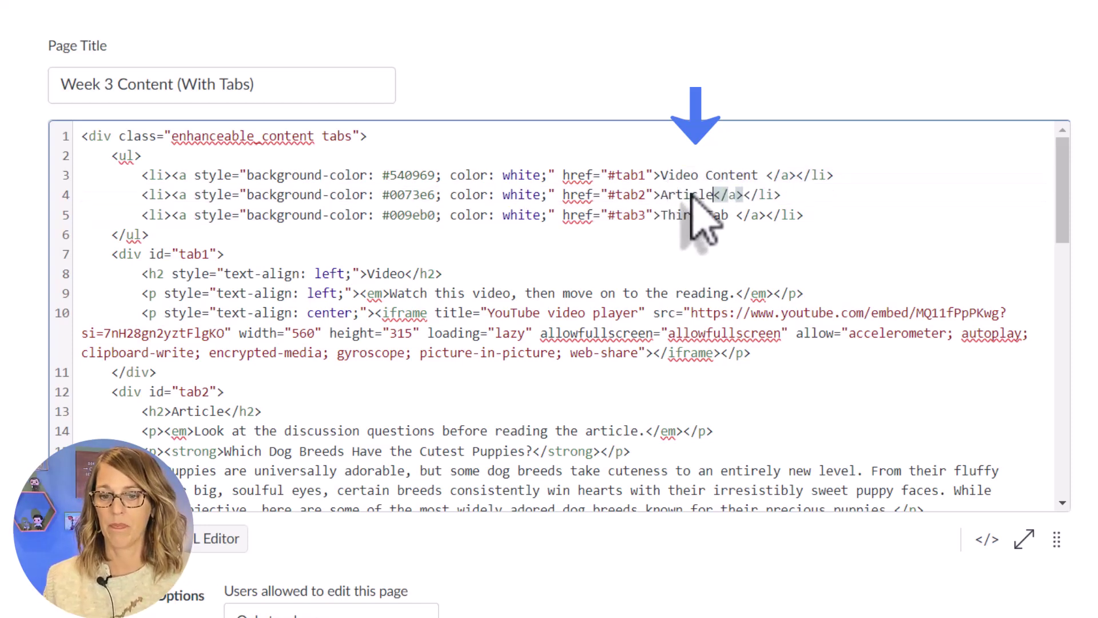
Rename the "Third Tab" label in the HTML source to "Discussion Questions"
left_click_drag(729, 216, 662, 219)
type("Disc")
key("BackSpace")
key("BackSpace")
type("iscussion")
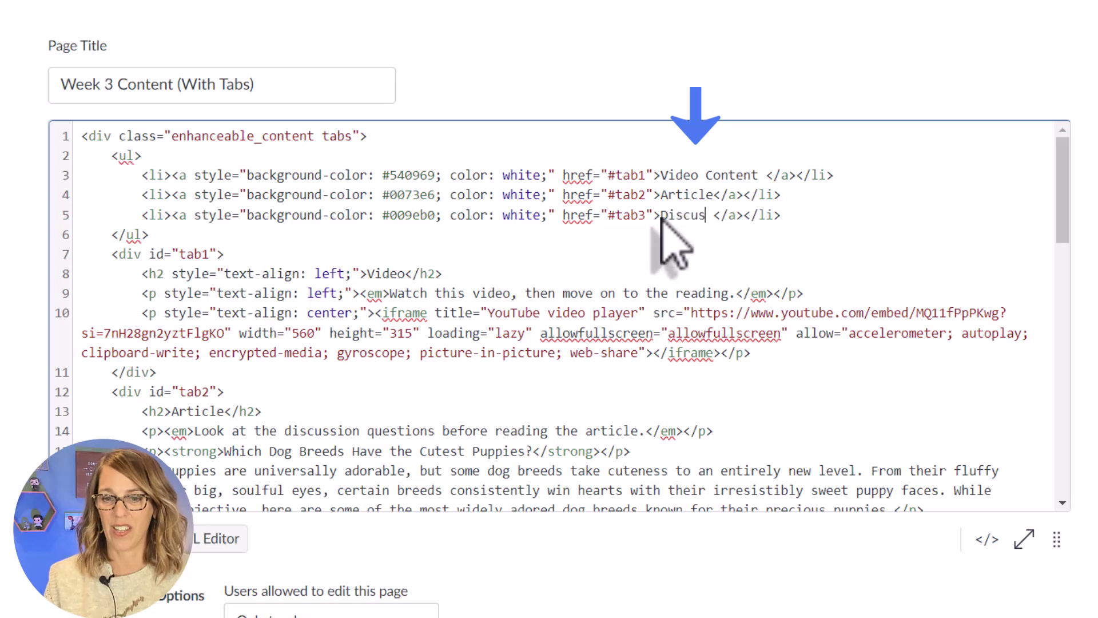
type(" Questions")
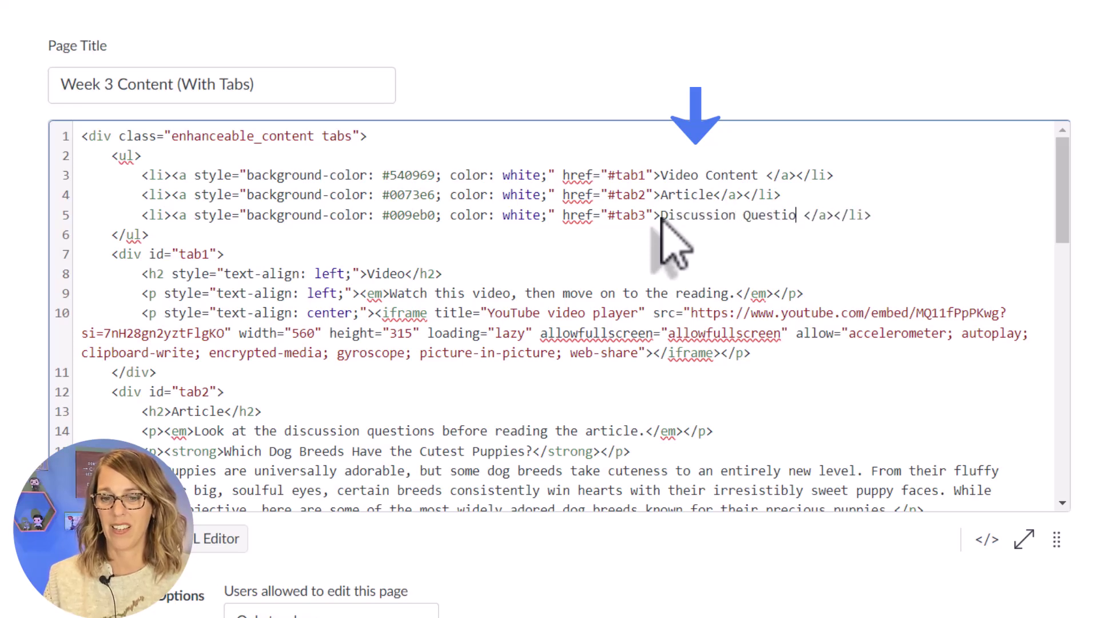
Return the page to the visual editor and save it
scroll(674, 243, "down", 10)
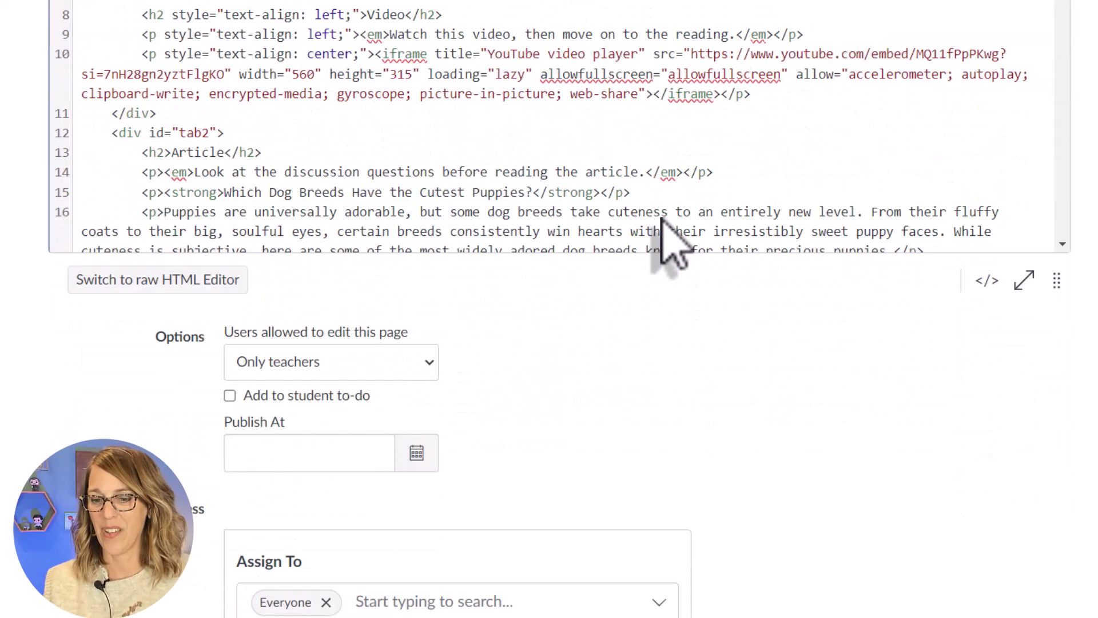
scroll(674, 243, "up", 5)
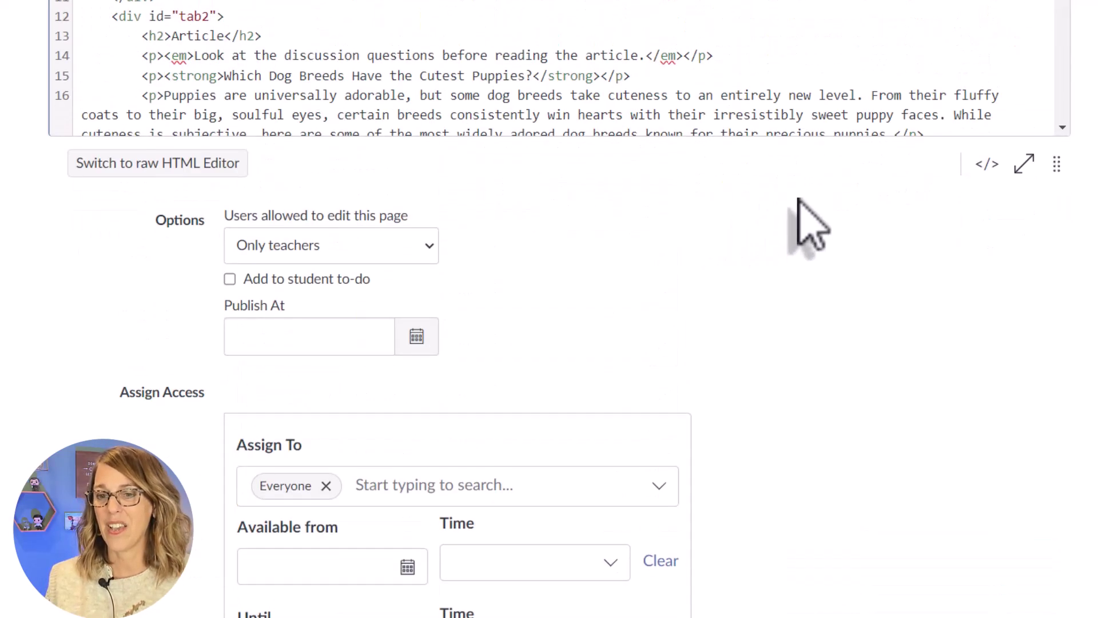
left_click(987, 167)
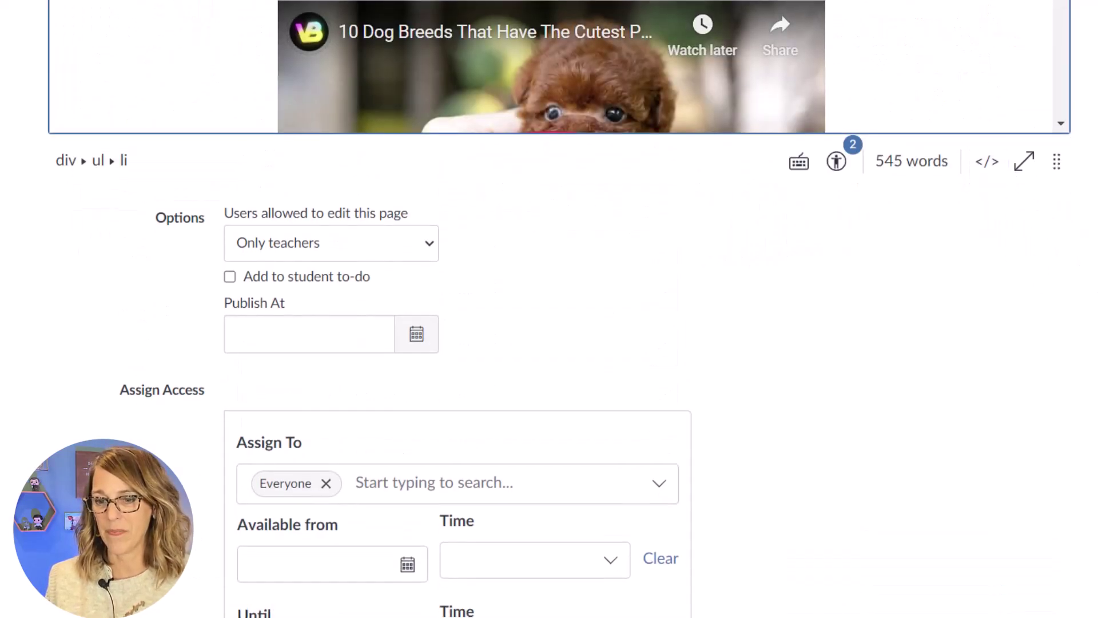
scroll(674, 243, "down", 5)
left_click(1031, 538)
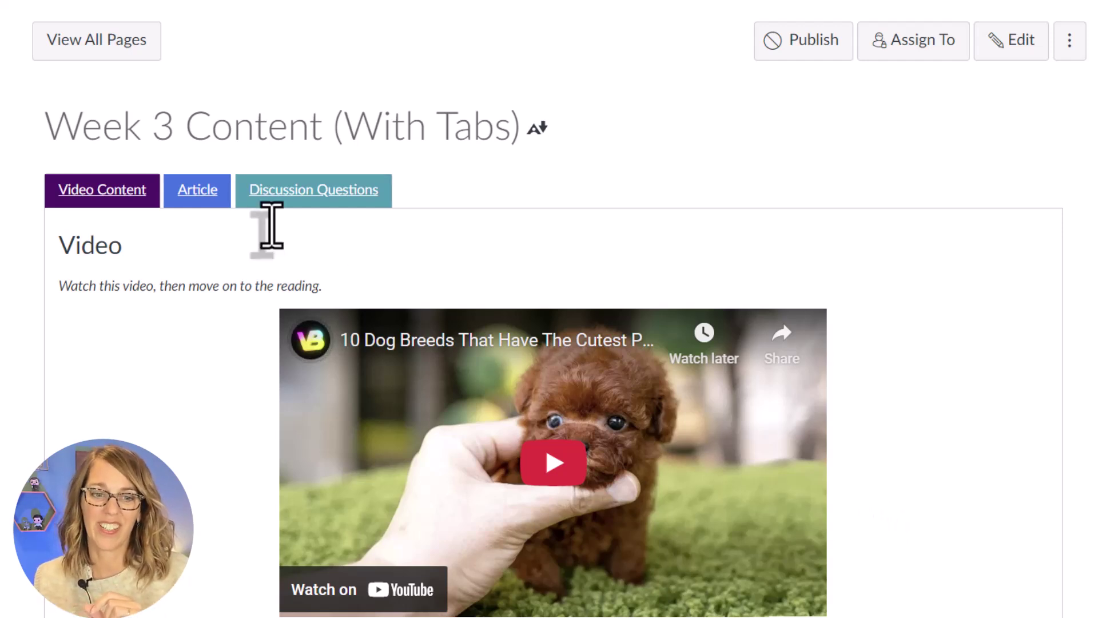
Review the content under the Article, Discussion Questions and Video Content tabs of the saved page
left_click(217, 193)
left_click(312, 217)
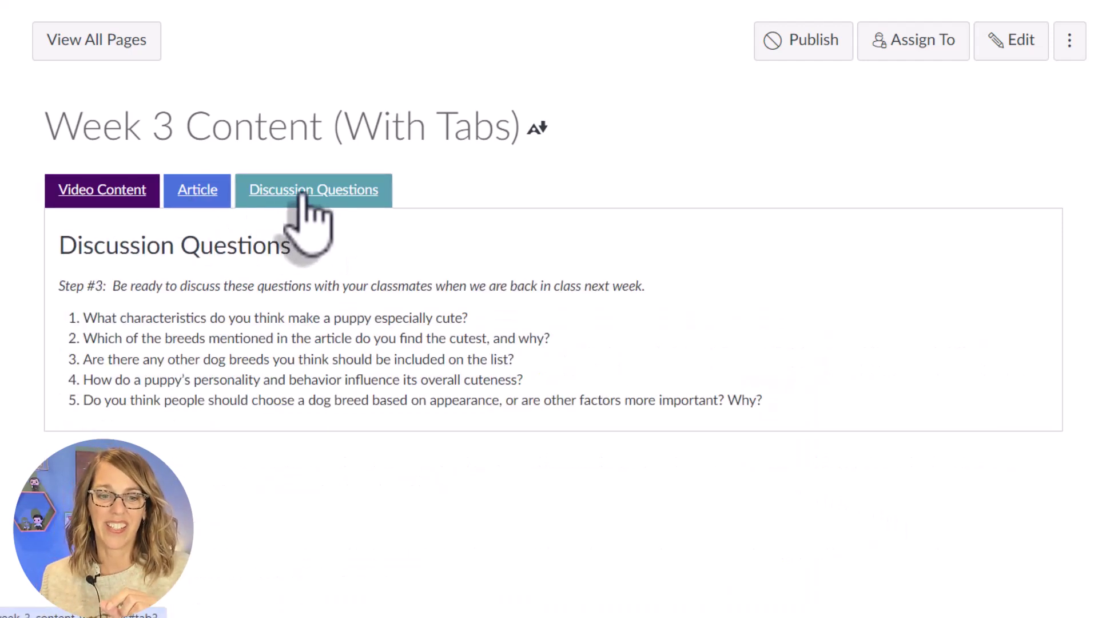
left_click(137, 192)
left_click_drag(136, 247, 42, 254)
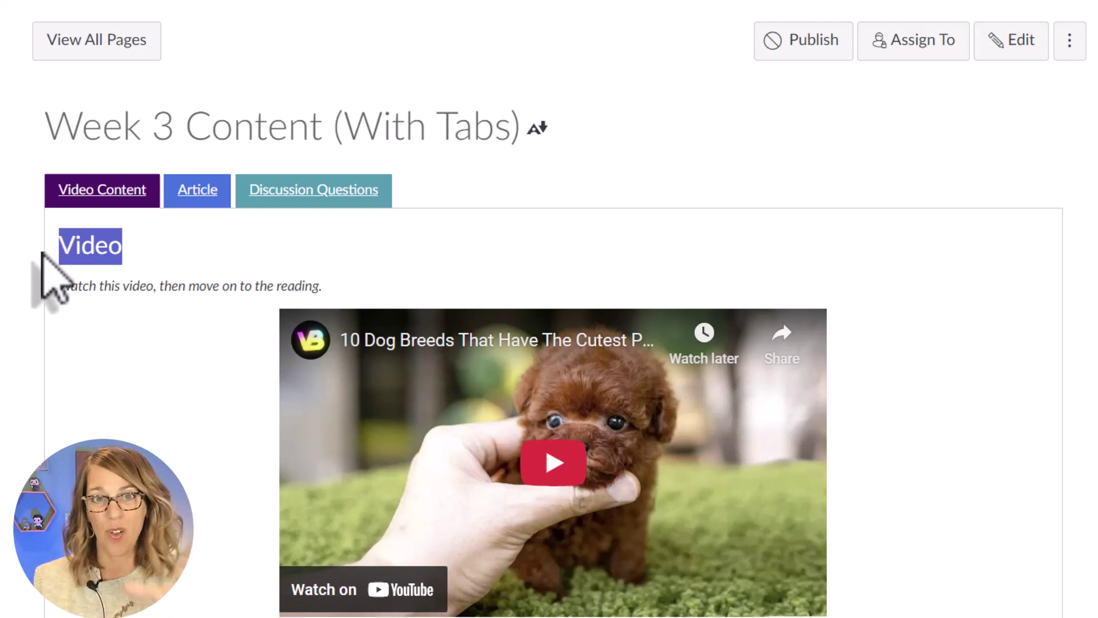
left_click(209, 194)
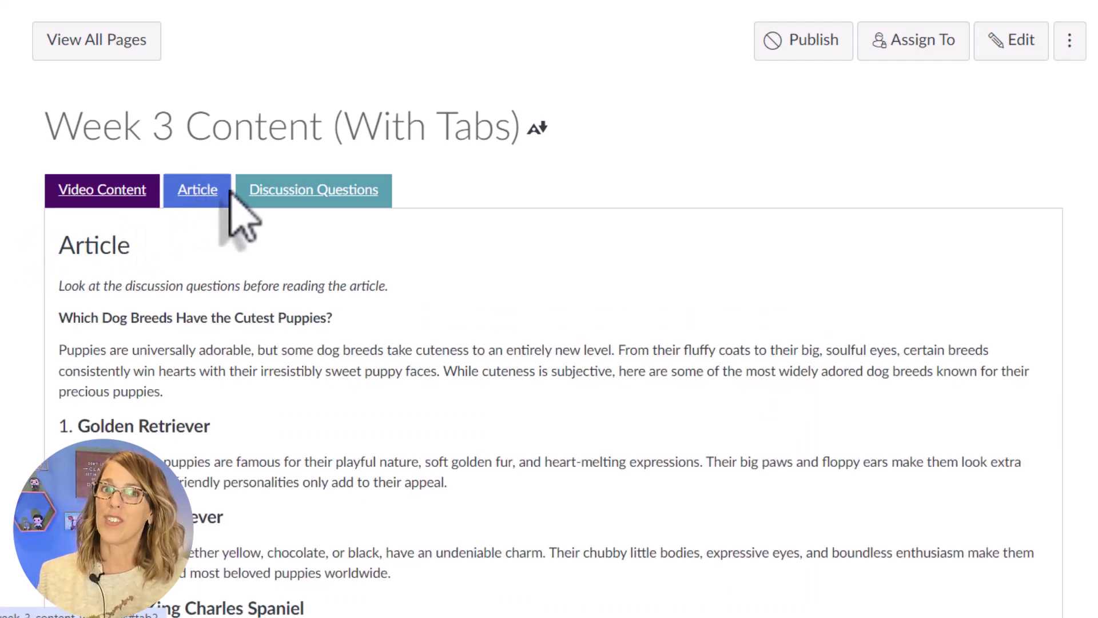
left_click(340, 195)
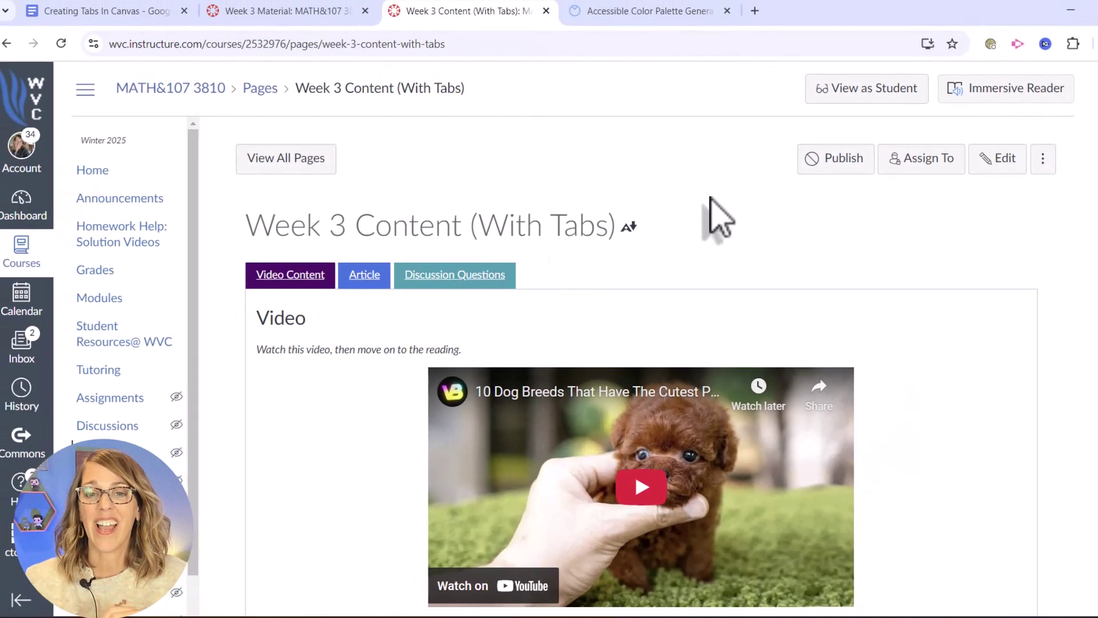
Switch to Venngage's Accessible color palette generator, load more palettes and examine their color codes and contrast ratios
key("ctrl+Tab")
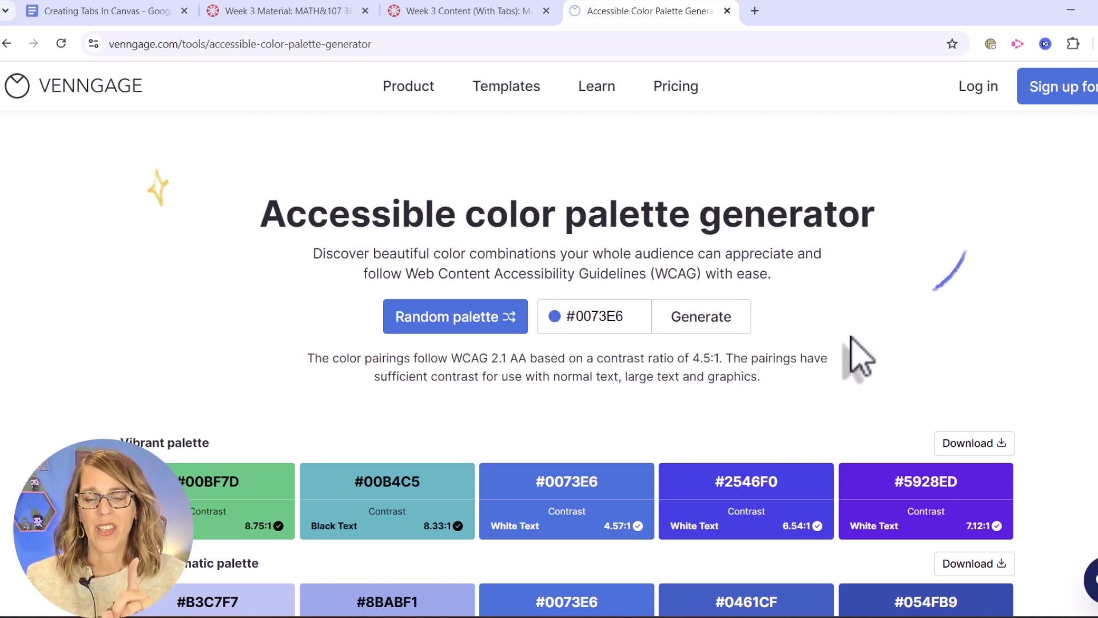
scroll(858, 357, "down", 8)
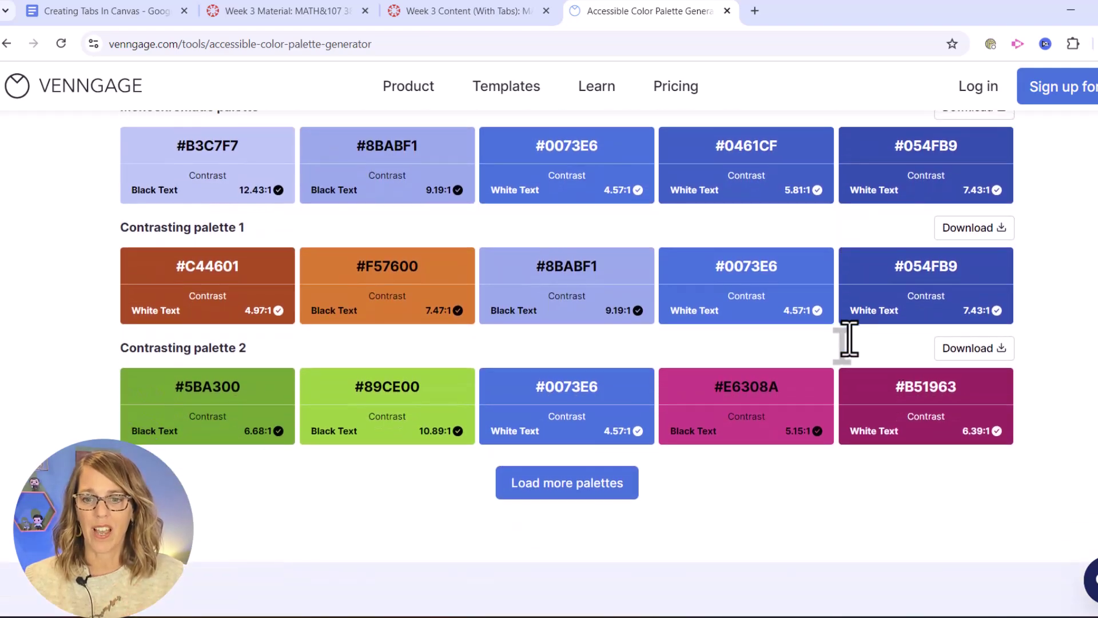
scroll(856, 351, "up", 7)
scroll(856, 354, "down", 8)
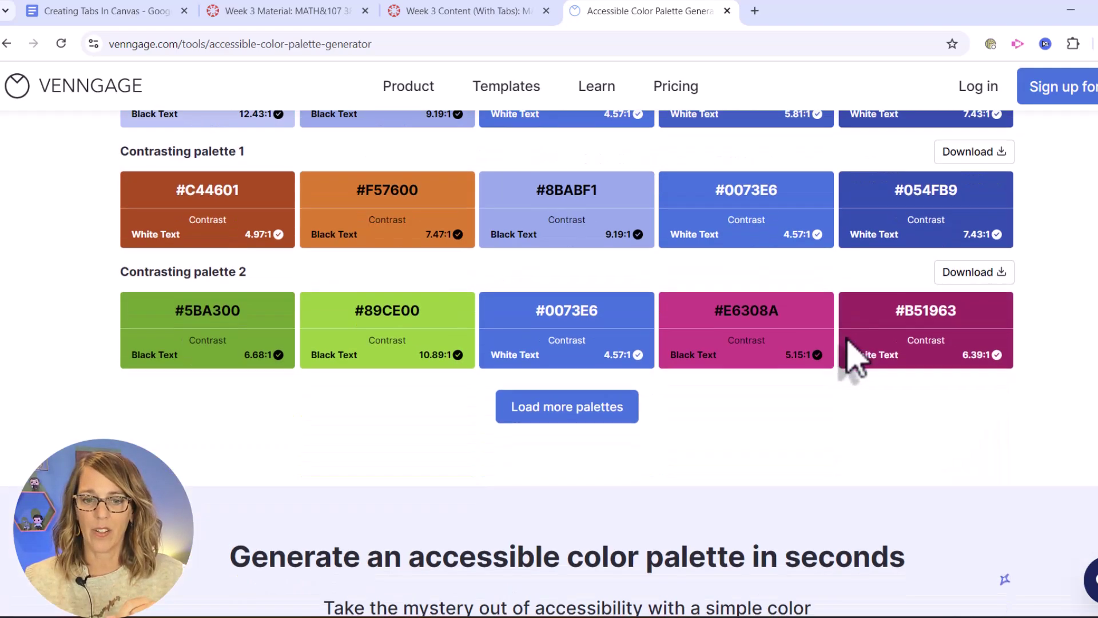
left_click(592, 416)
scroll(1093, 436, "down", 6)
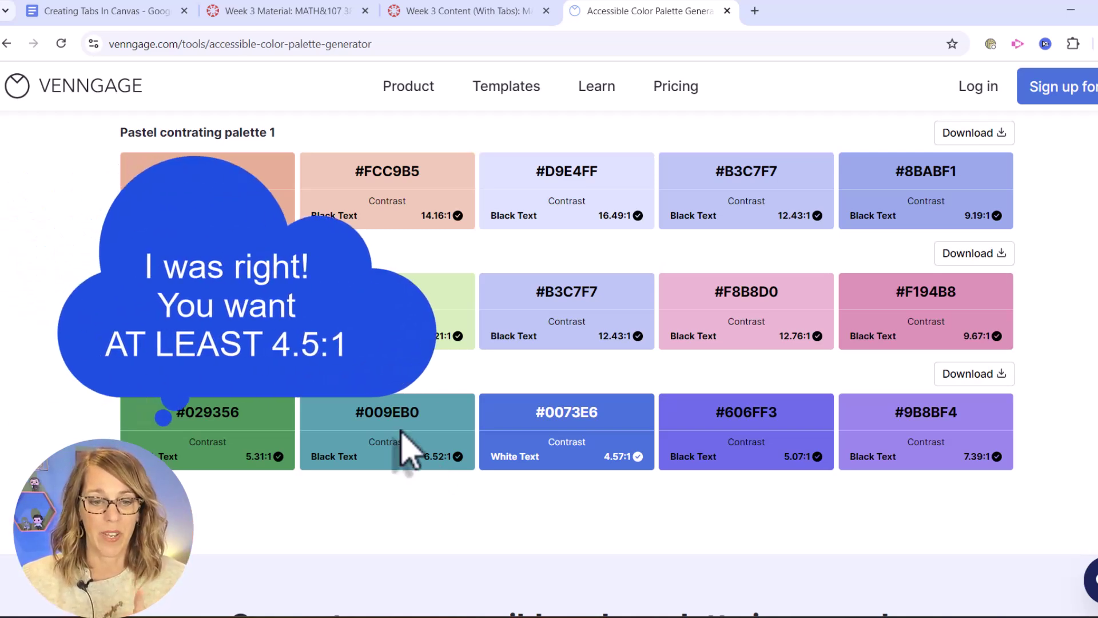
scroll(683, 456, "up", 2)
scroll(684, 456, "up", 10)
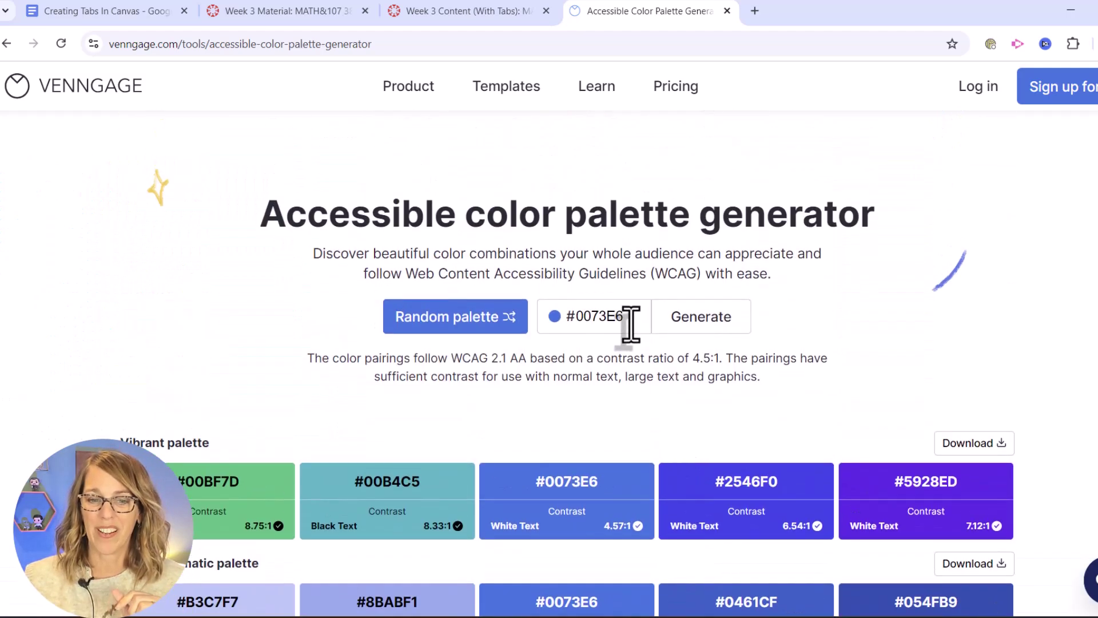
Generate accessible palettes from the base color #009EB0 and look through the suggested color combinations
left_click_drag(629, 317, 574, 316)
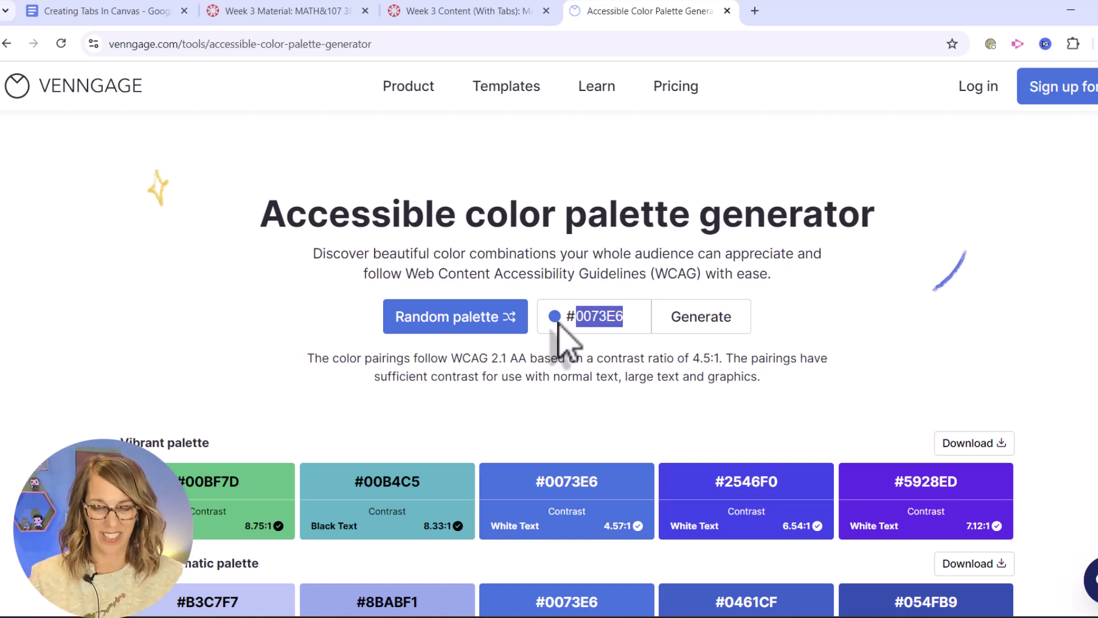
type("009EB0")
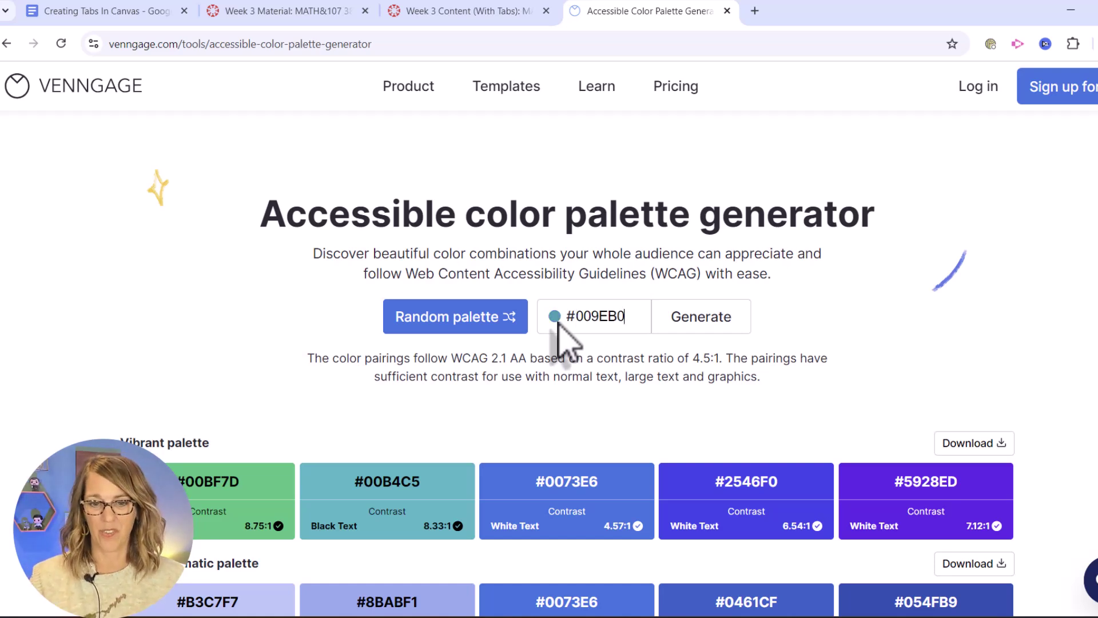
left_click(718, 321)
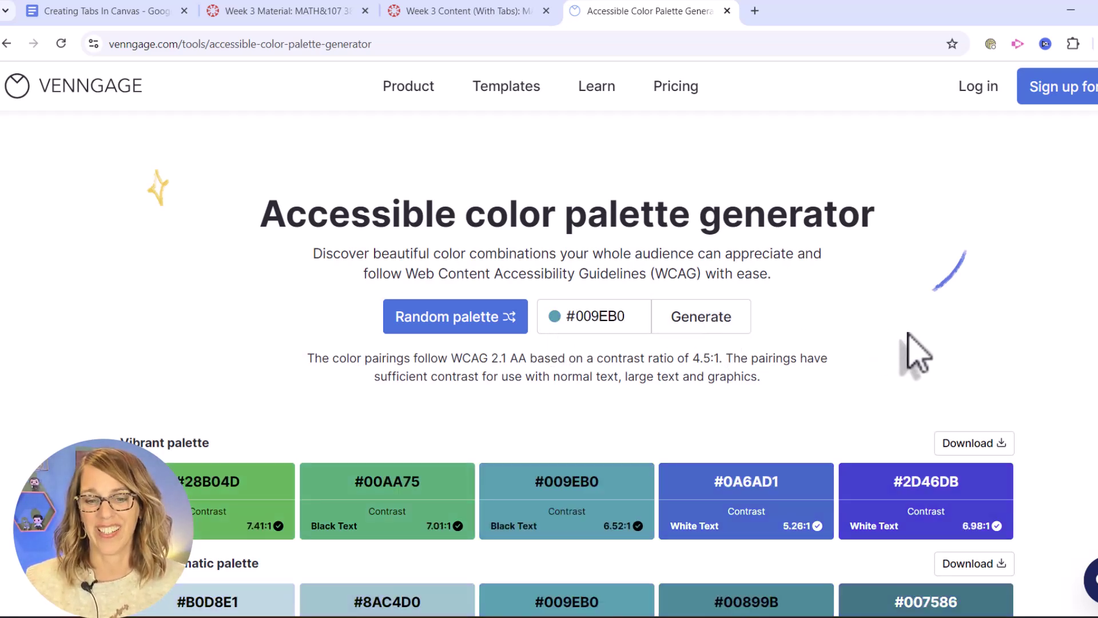
scroll(912, 349, "down", 3)
scroll(916, 352, "down", 3)
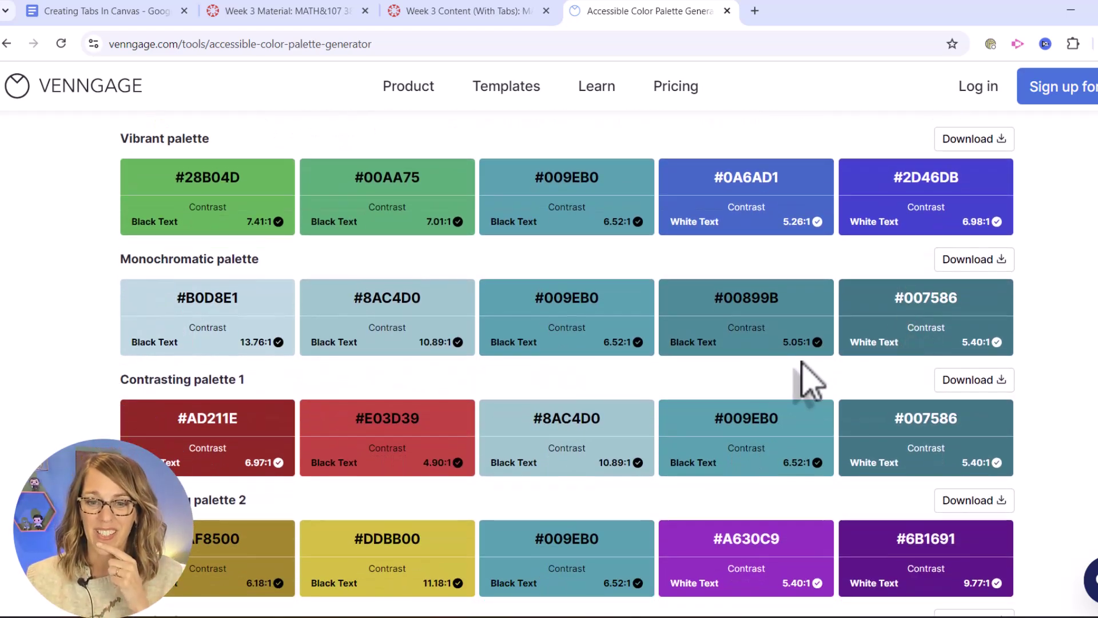
scroll(809, 380, "down", 1)
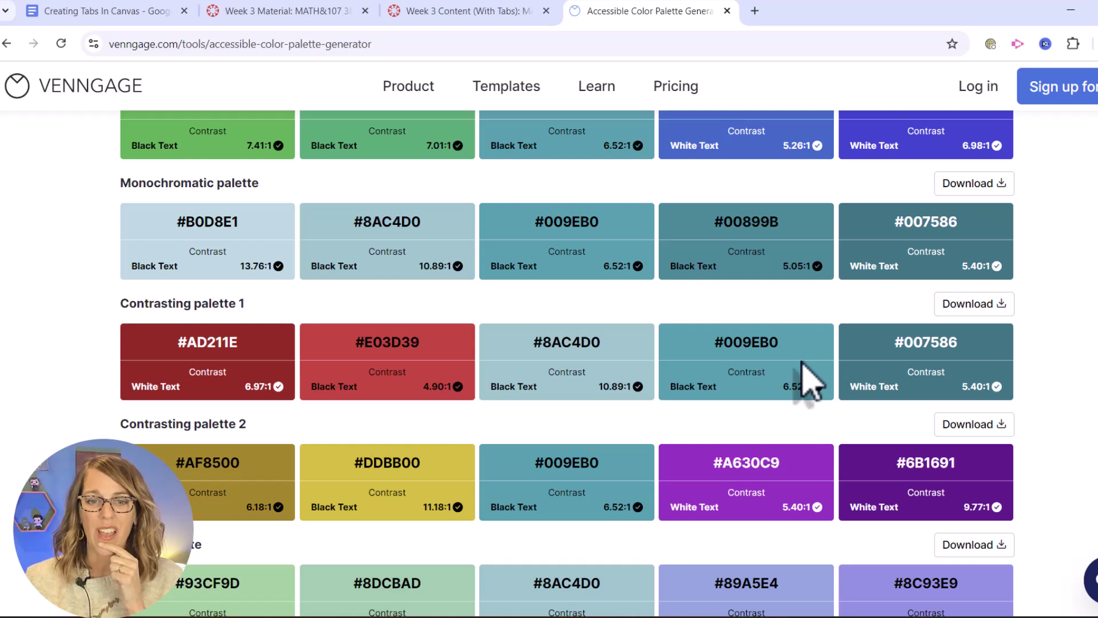
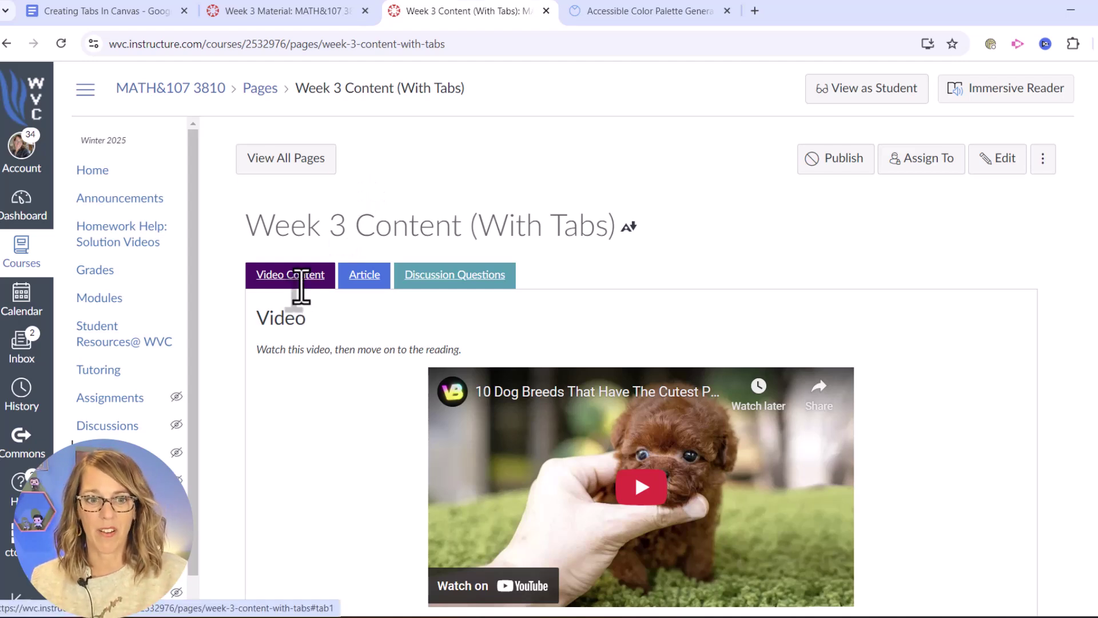
Open the page's HTML for editing and set the Video Content tab's background color to #00899b
left_click(1005, 164)
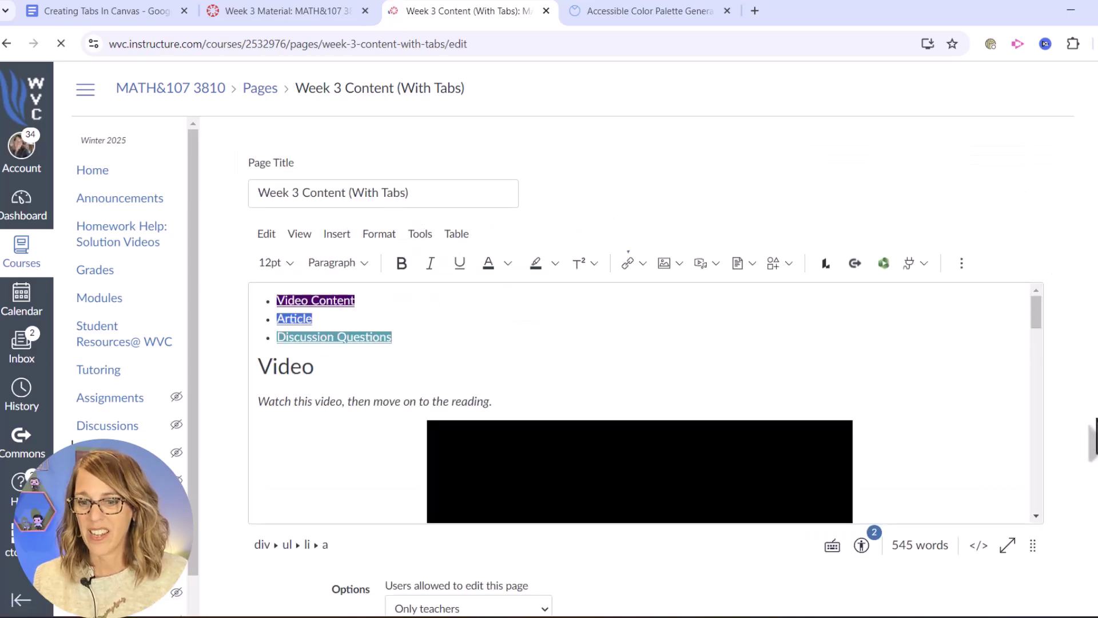
left_click(979, 545)
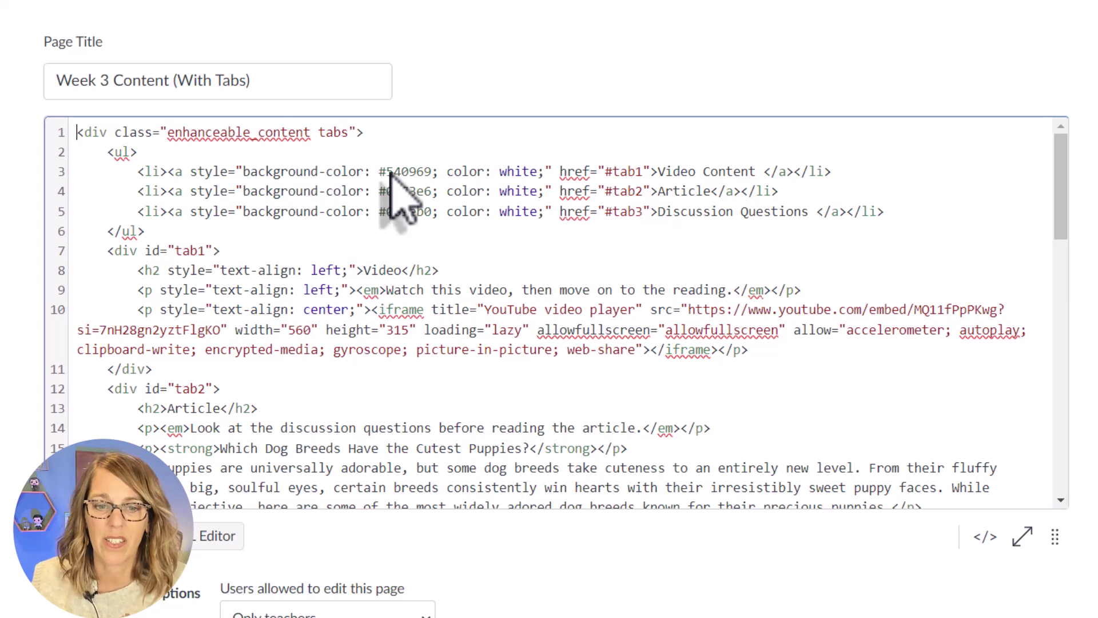
left_click_drag(388, 172, 431, 175)
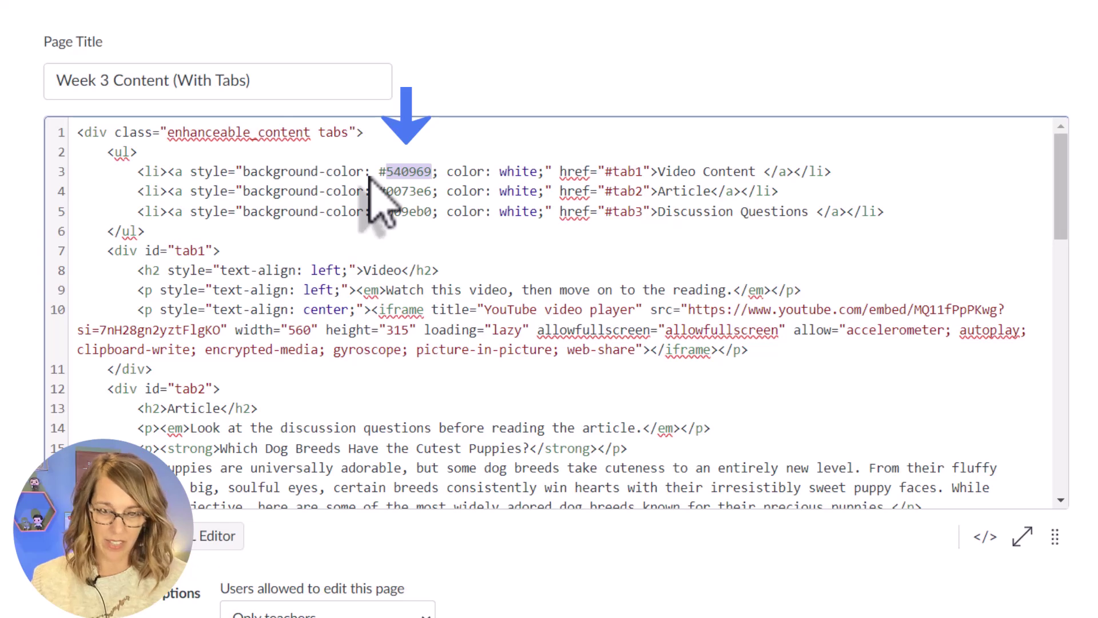
type("#00899b")
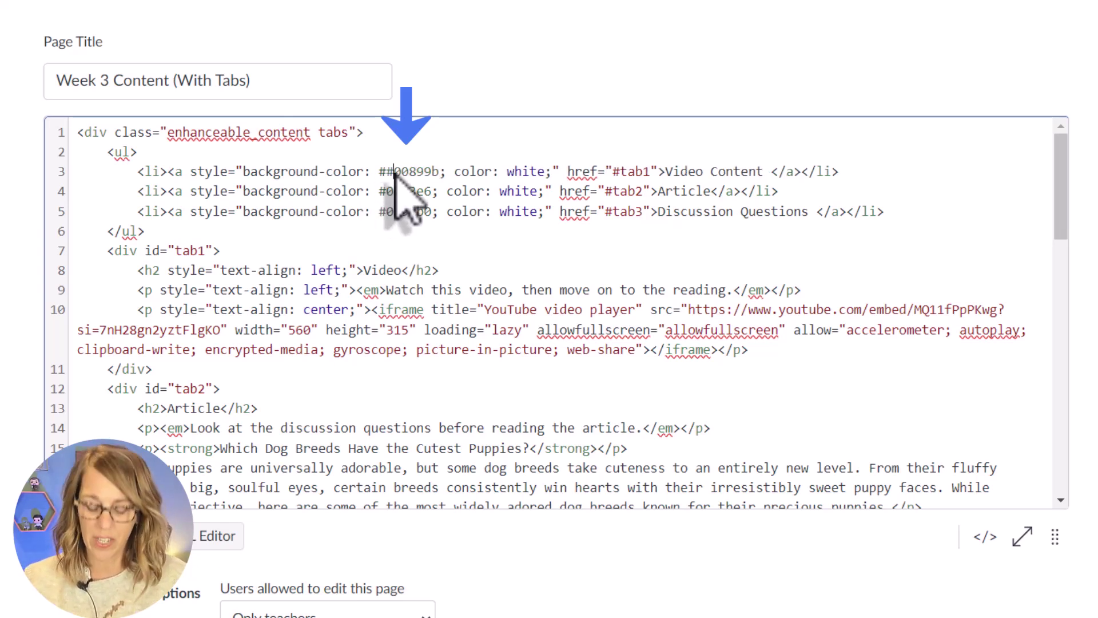
left_click(395, 172)
key("BackSpace")
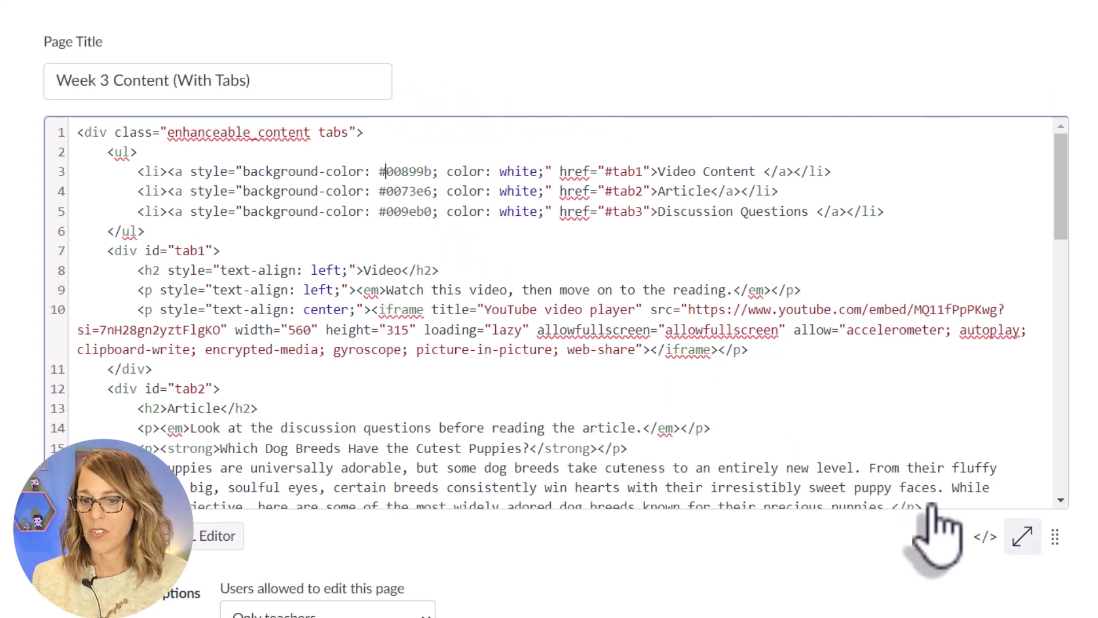
Return from the HTML code to the visual editor and save the recolored page
left_click(985, 537)
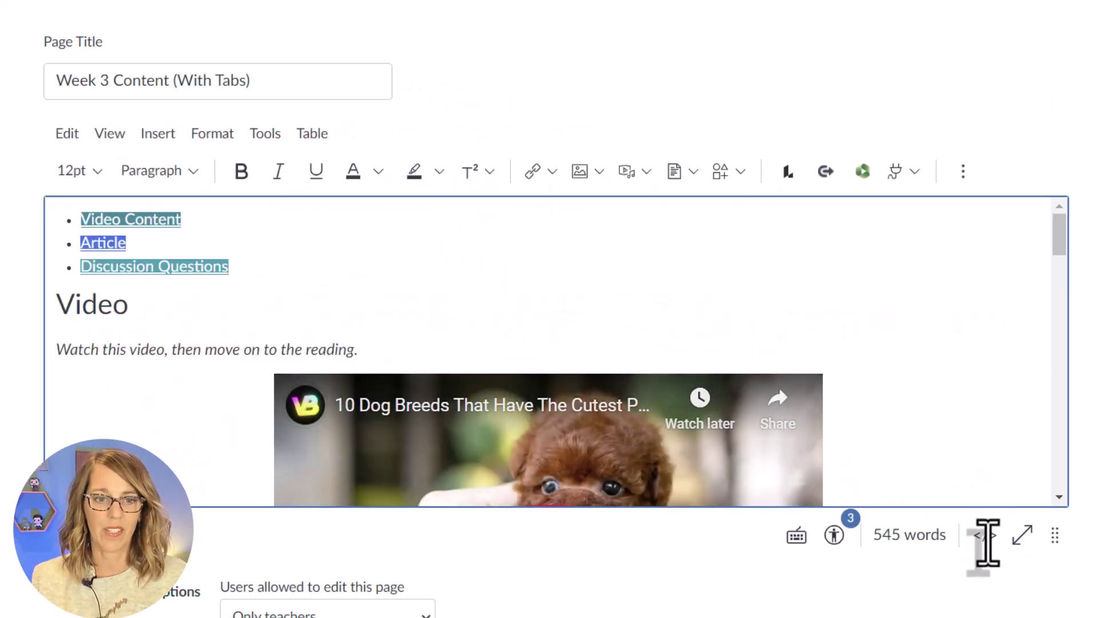
scroll(998, 564, "down", 10)
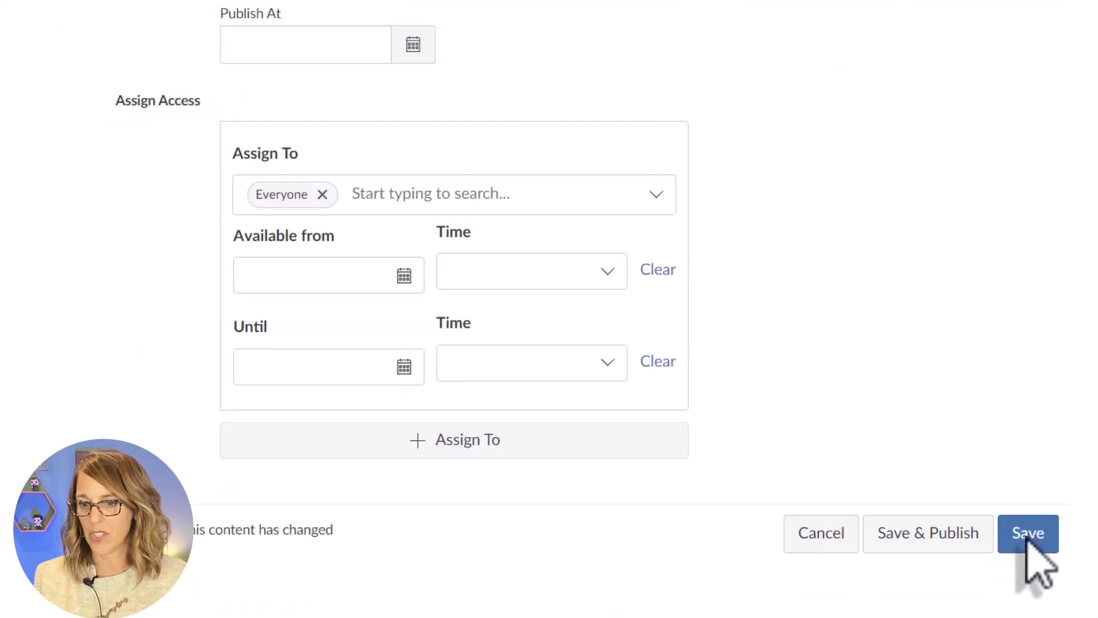
left_click(1030, 538)
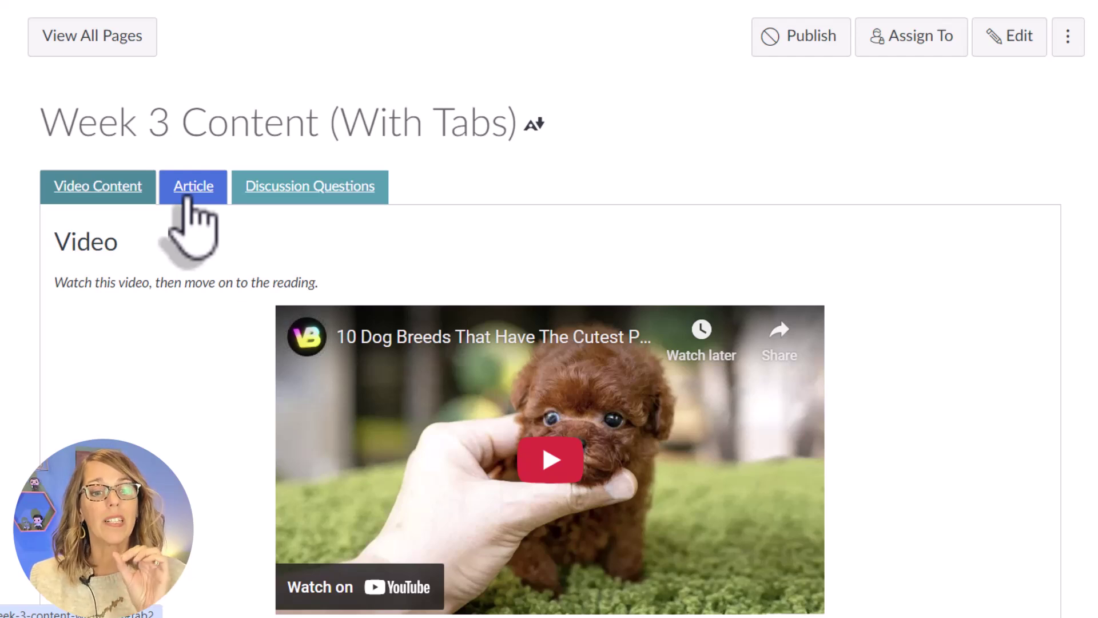
Reopen the page's HTML, copy #009EB0 from Venngage's contrasting palette 1, and set it as the Article tab's background color
left_click(1029, 44)
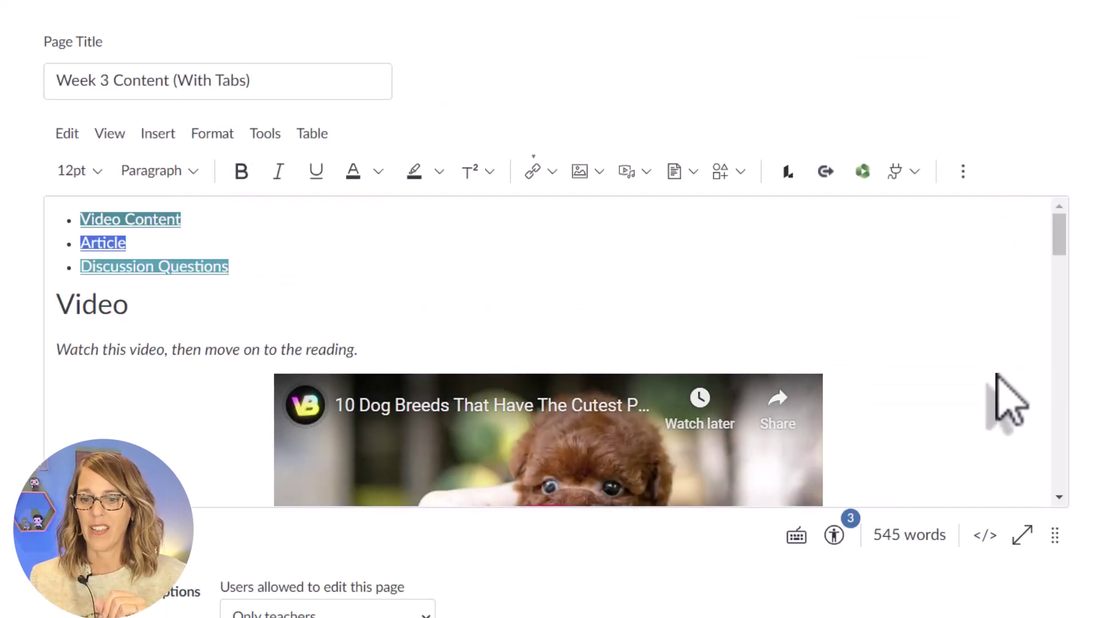
left_click(985, 536)
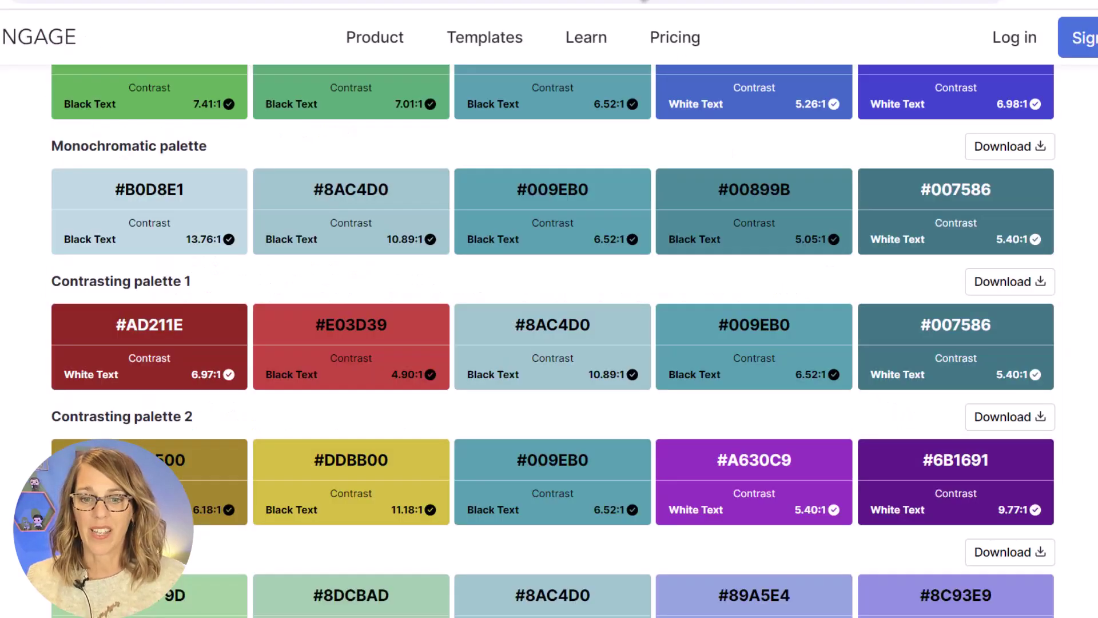
left_click(773, 333)
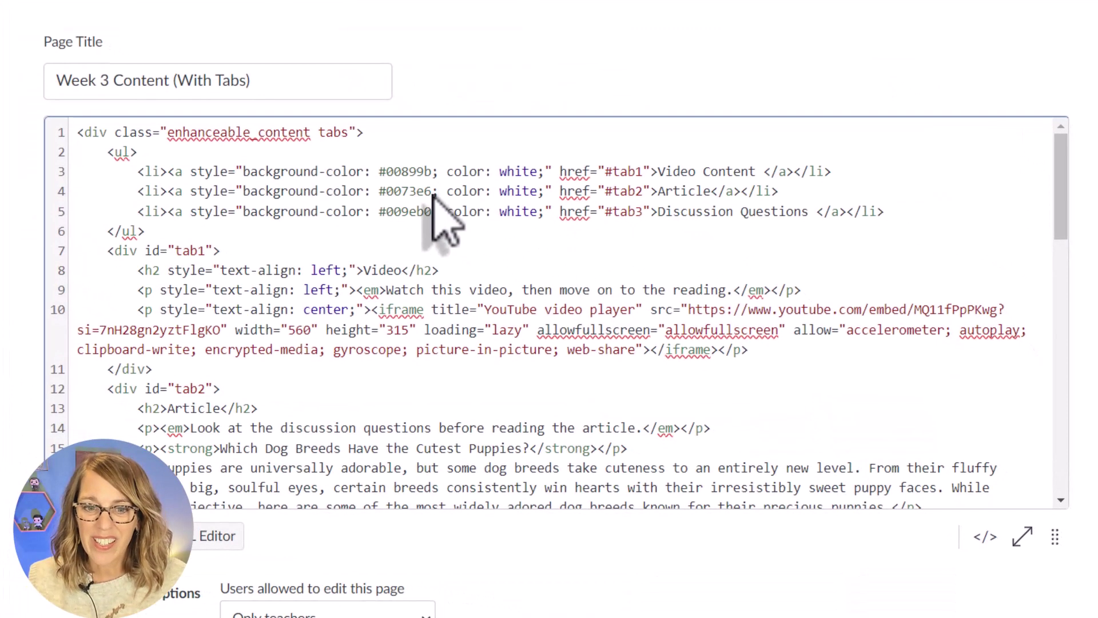
left_click_drag(432, 194, 381, 202)
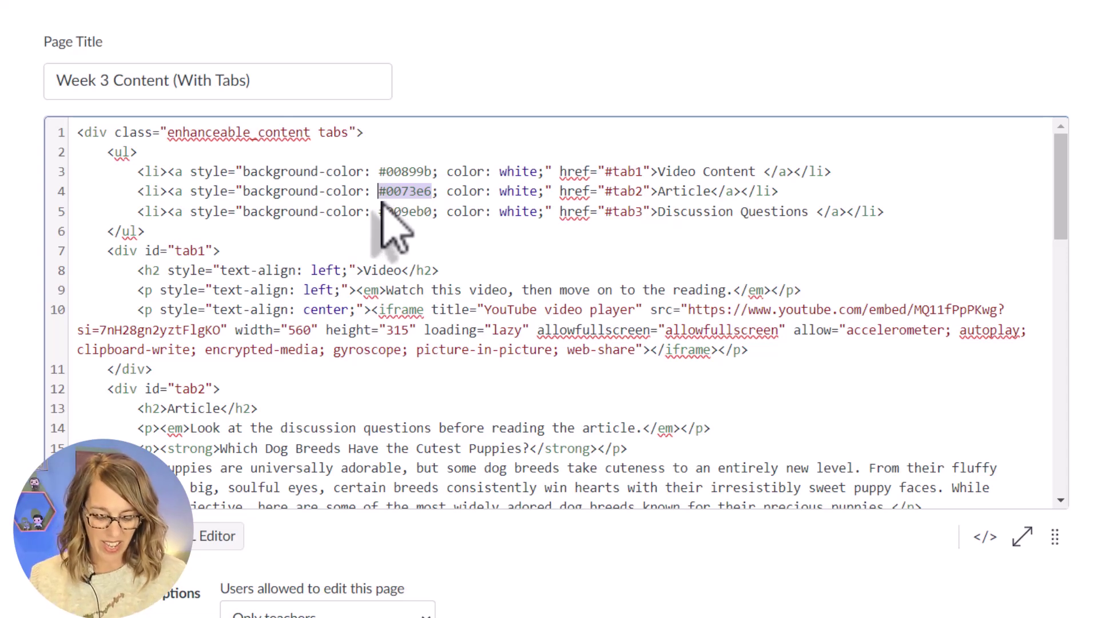
type("#009eb0")
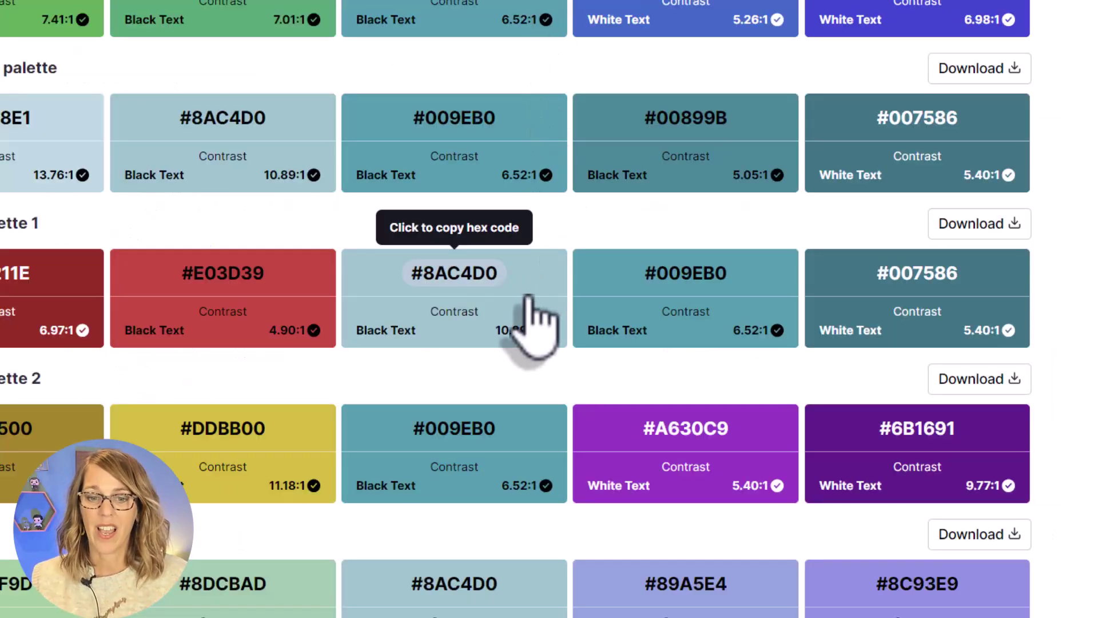
Copy hex code #8AC4D0 from Venngage's contrasting palette 1 and use it as the Discussion Questions tab's background color in the Canvas HTML
left_click(491, 278)
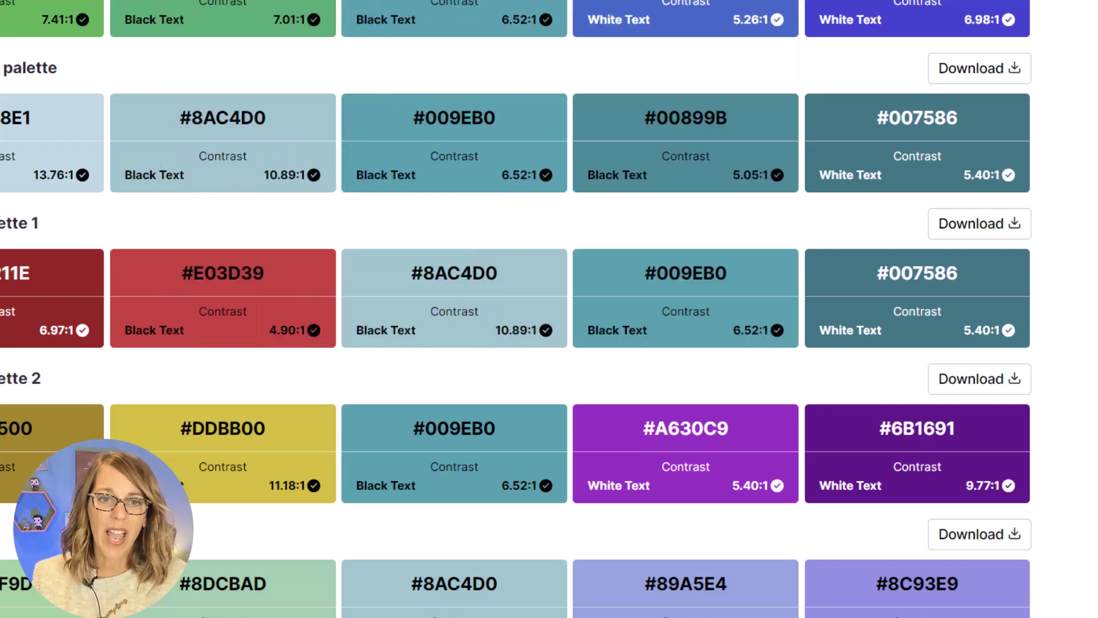
left_click(355, 3)
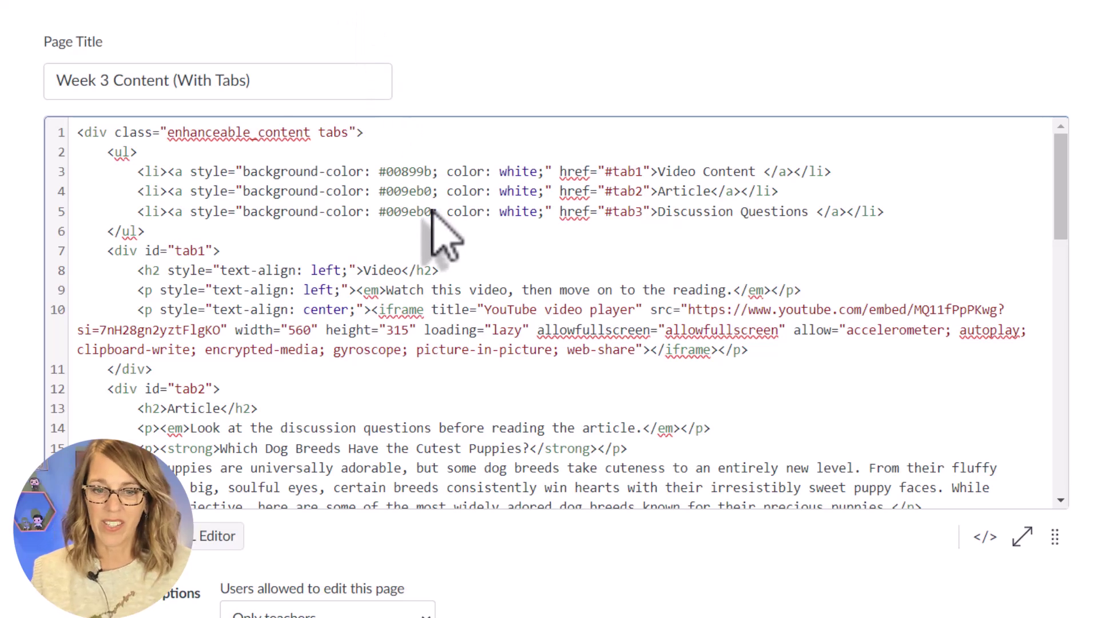
left_click_drag(430, 212, 378, 213)
type("#8ac4d0")
left_click(481, 243)
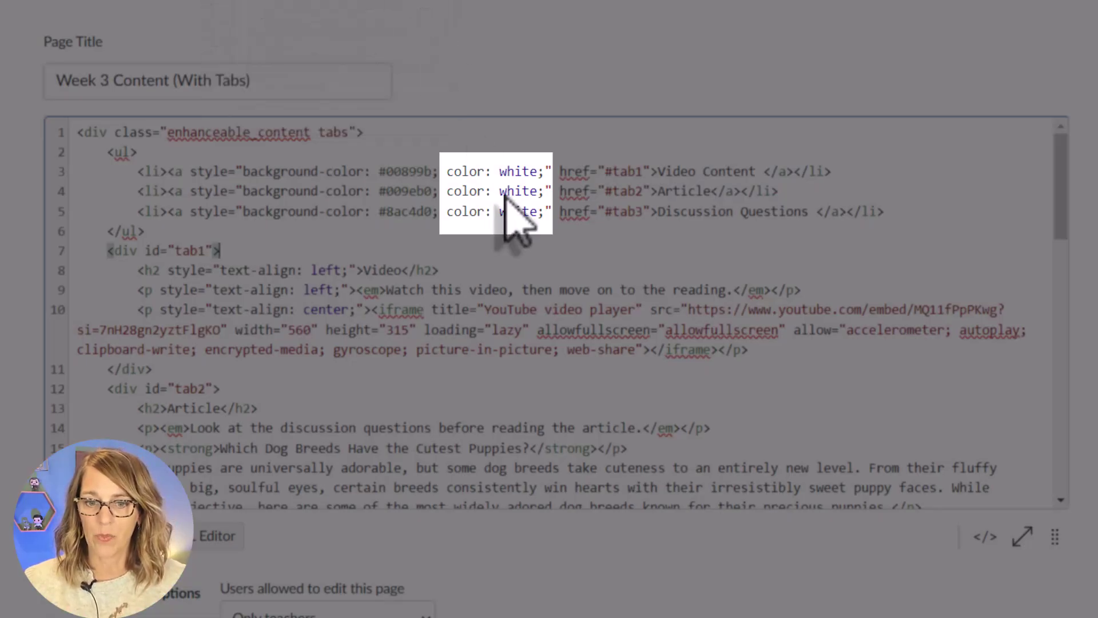
Change the text color of the Article and Discussion Questions tabs to black in the HTML
left_click(503, 192)
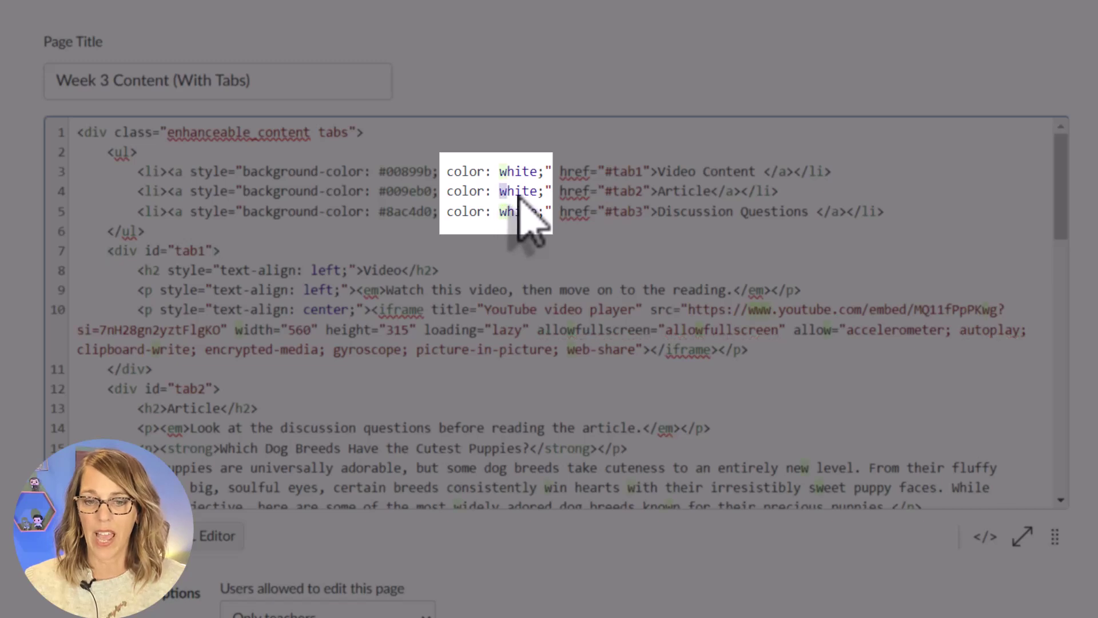
left_click_drag(538, 193, 504, 196)
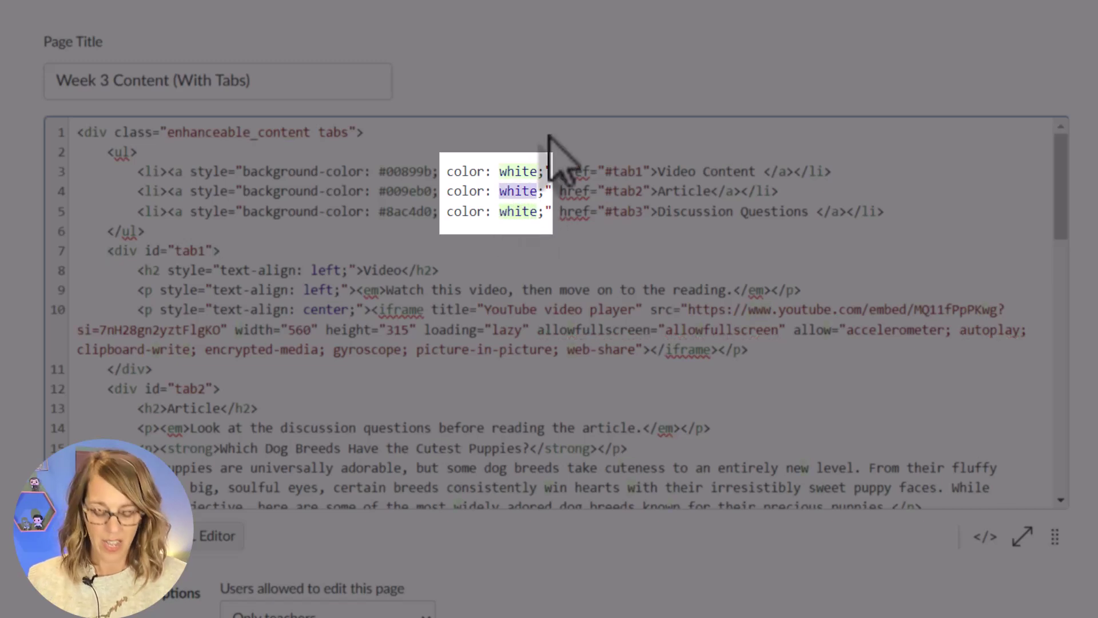
type("black")
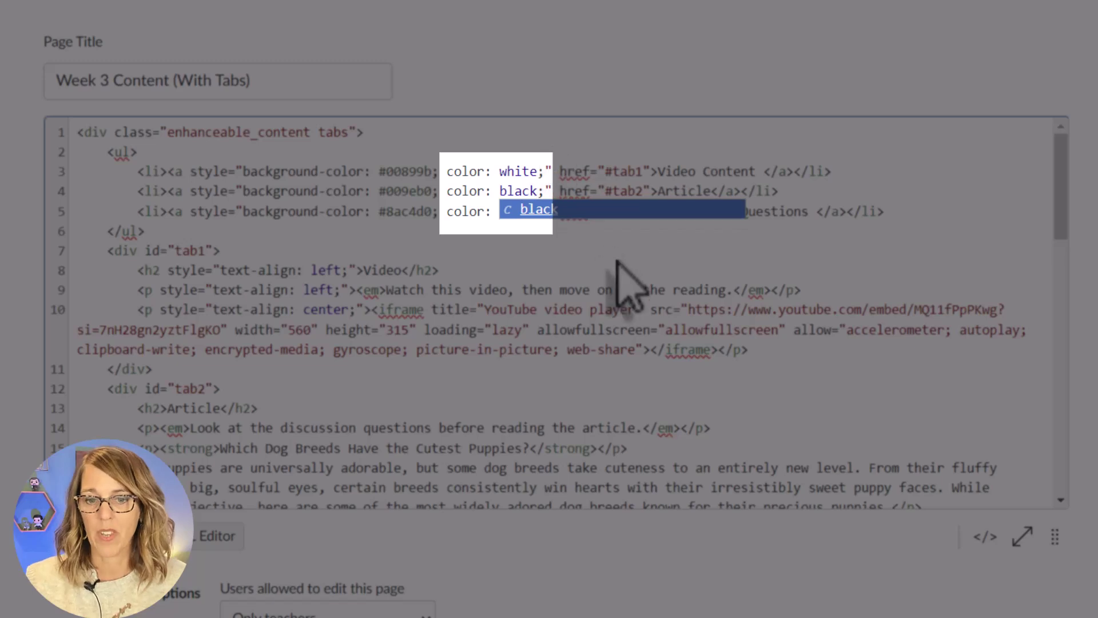
left_click(539, 213)
left_click_drag(538, 212, 503, 215)
type("blac;\" href=\"#tab3\">Discussion Questions </a></li>")
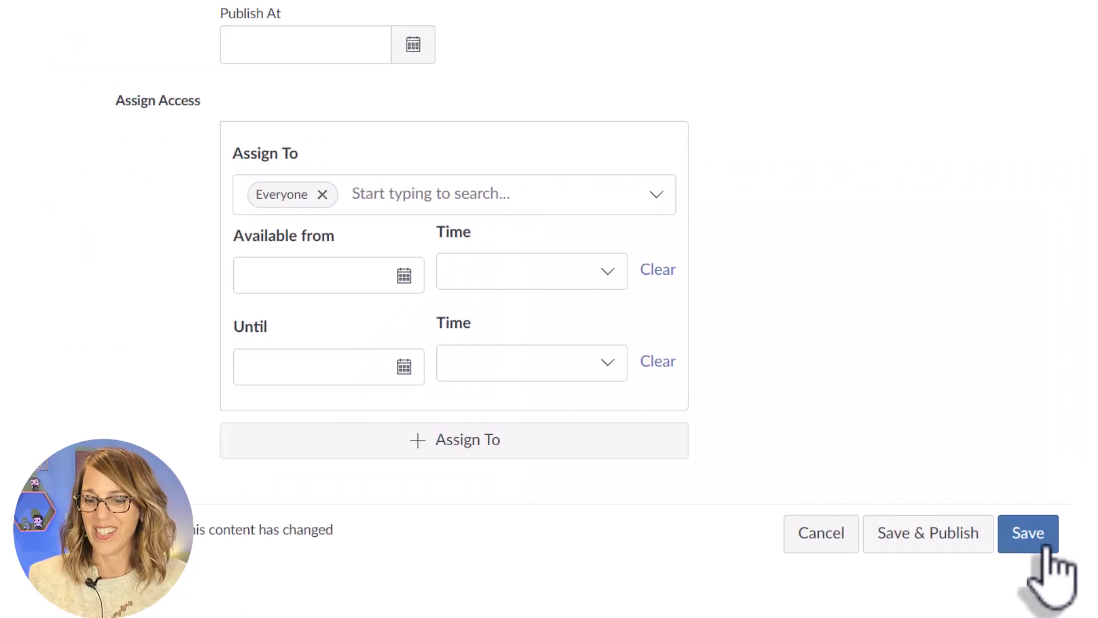
Save the page and view the content under its Article and Discussion Questions tabs
left_click(1041, 544)
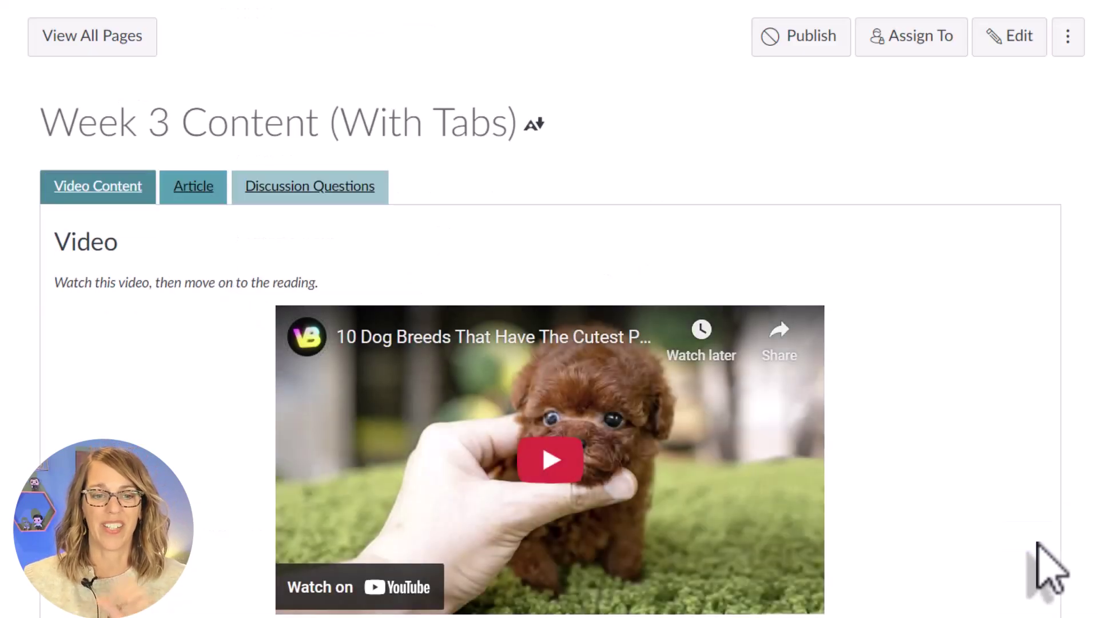
left_click(197, 192)
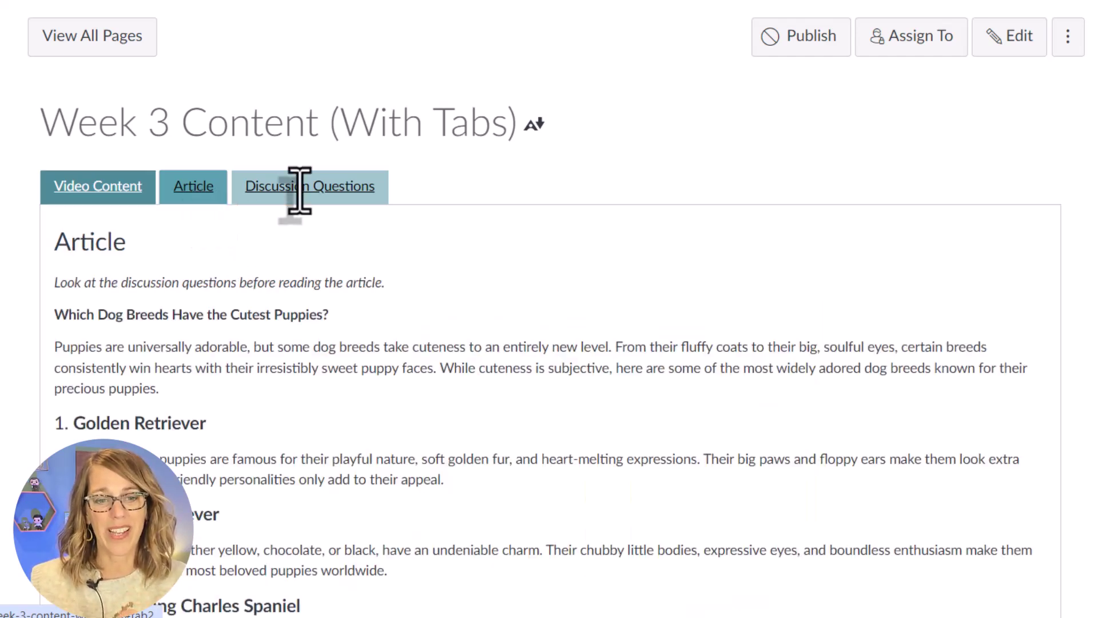
left_click(318, 191)
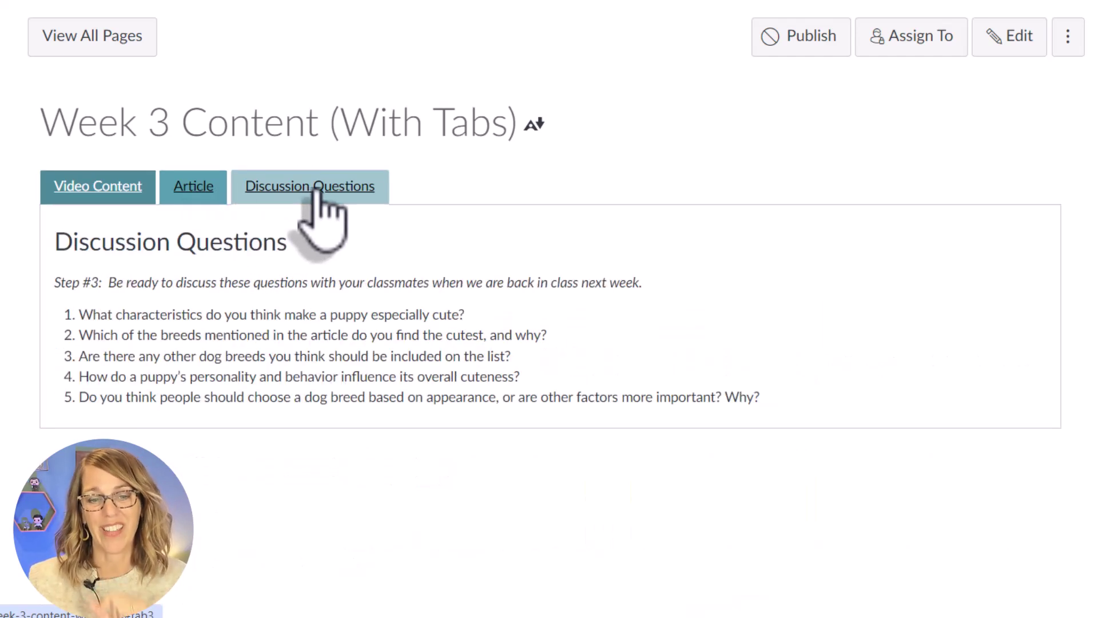